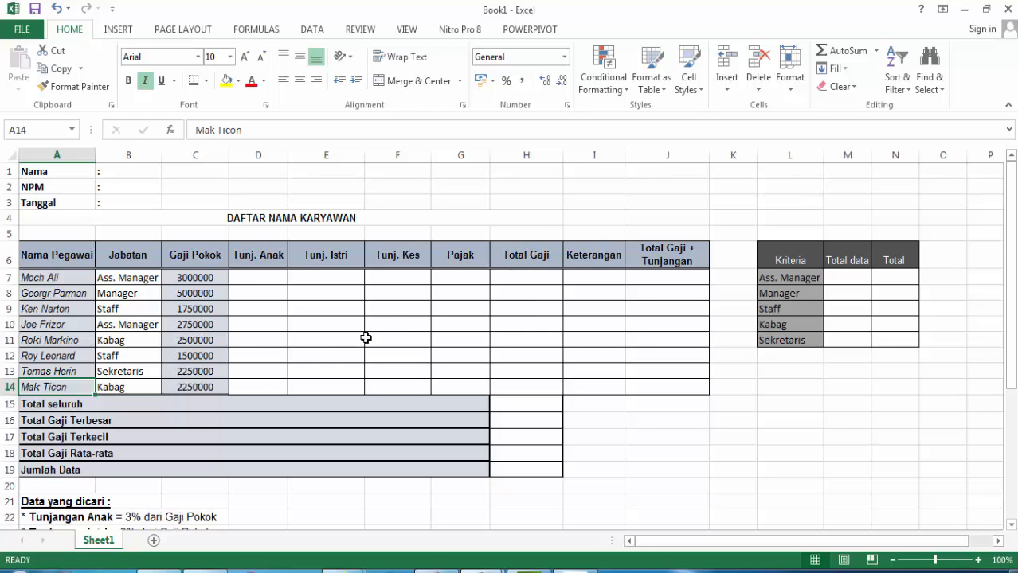
# Fill the Tunj. Anak column for all employees with 3% of Gaji Pokok, using =3%*C7 in D7 and copying it to D14
pyautogui.scroll(-3, 324, 367)
pyautogui.scroll(-1, 92, 339)
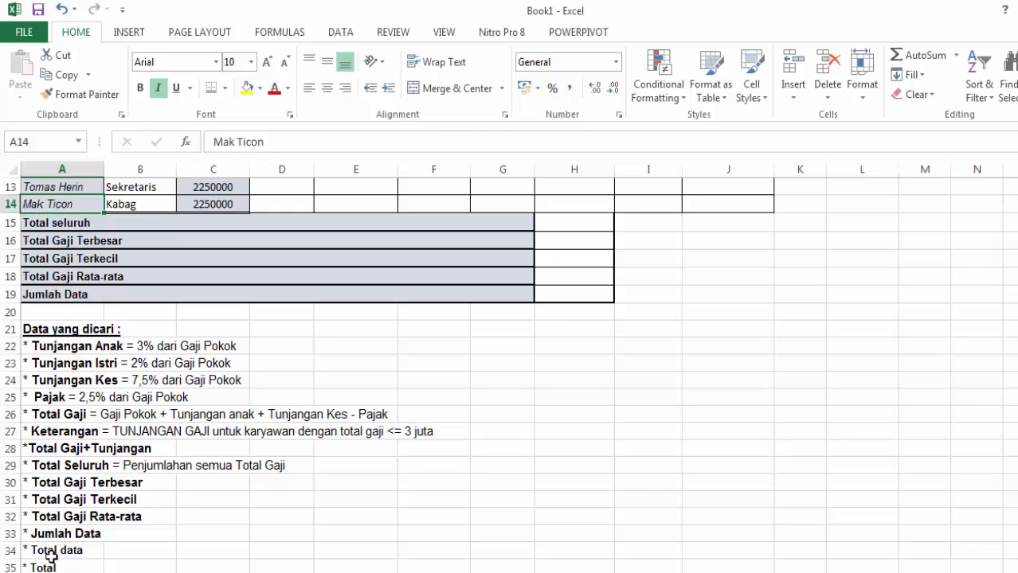
pyautogui.scroll(3, 80, 480)
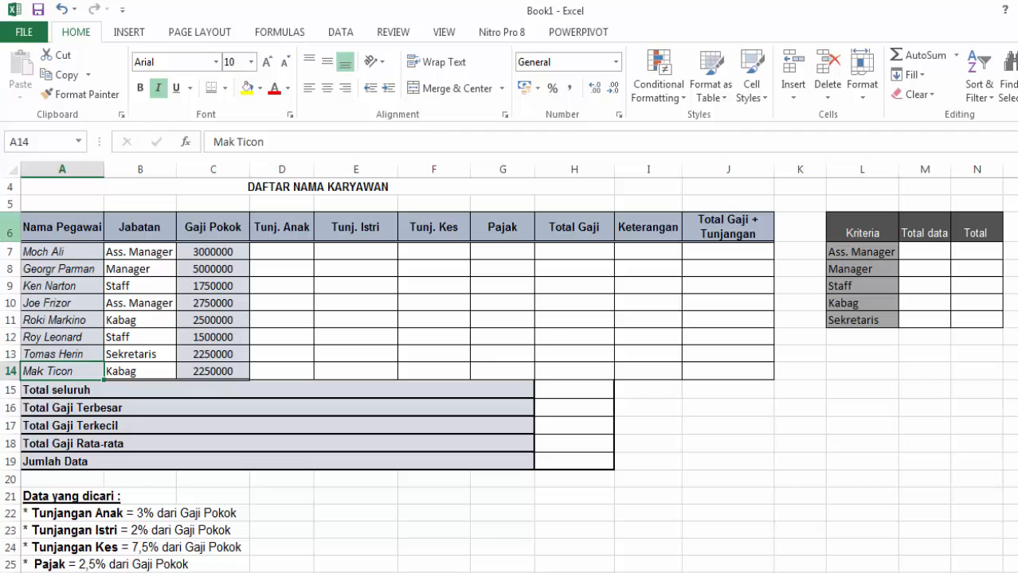
pyautogui.click(58, 255)
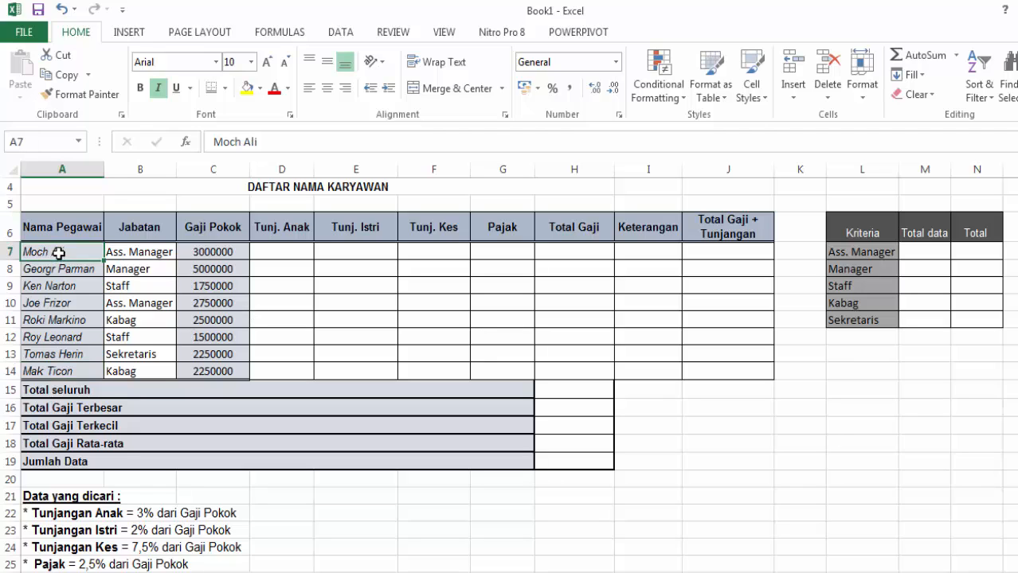
pyautogui.click(161, 253)
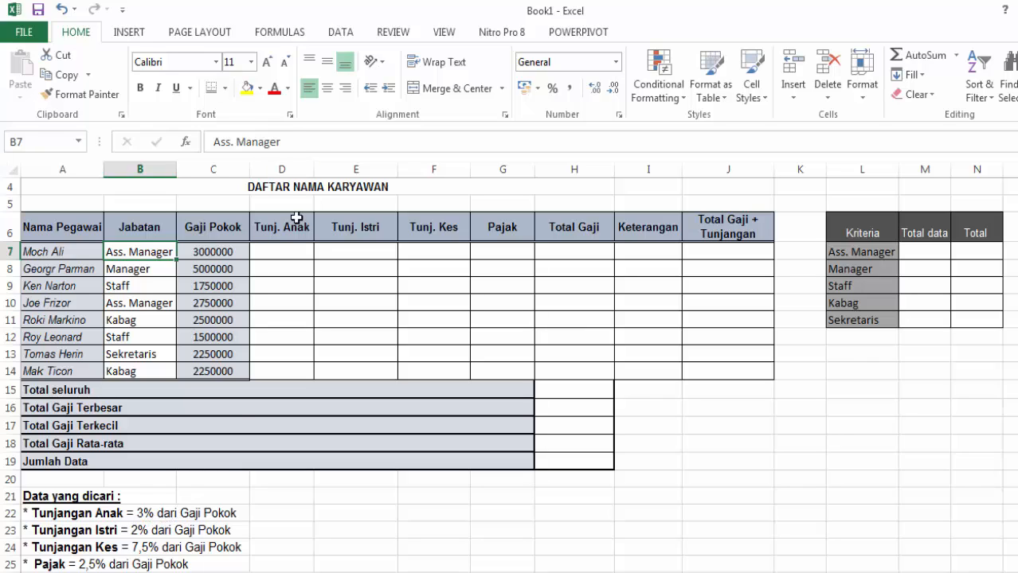
pyautogui.click(289, 249)
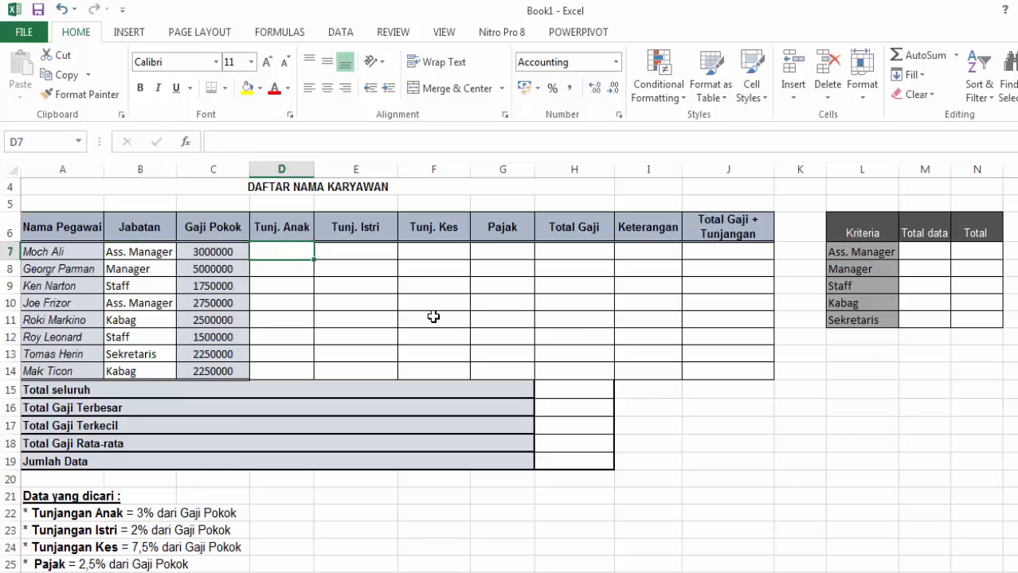
pyautogui.write('=3')
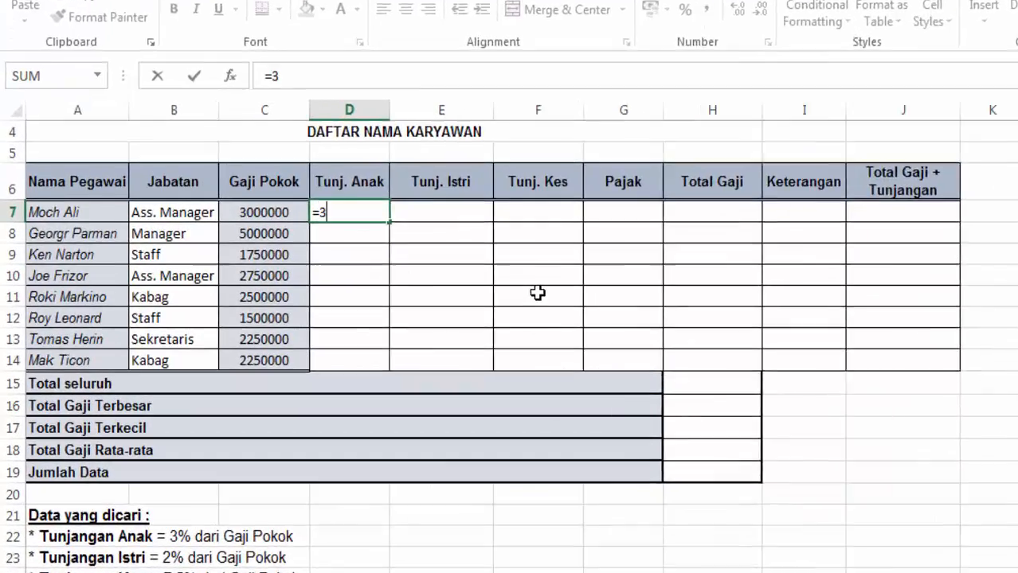
pyautogui.write('%')
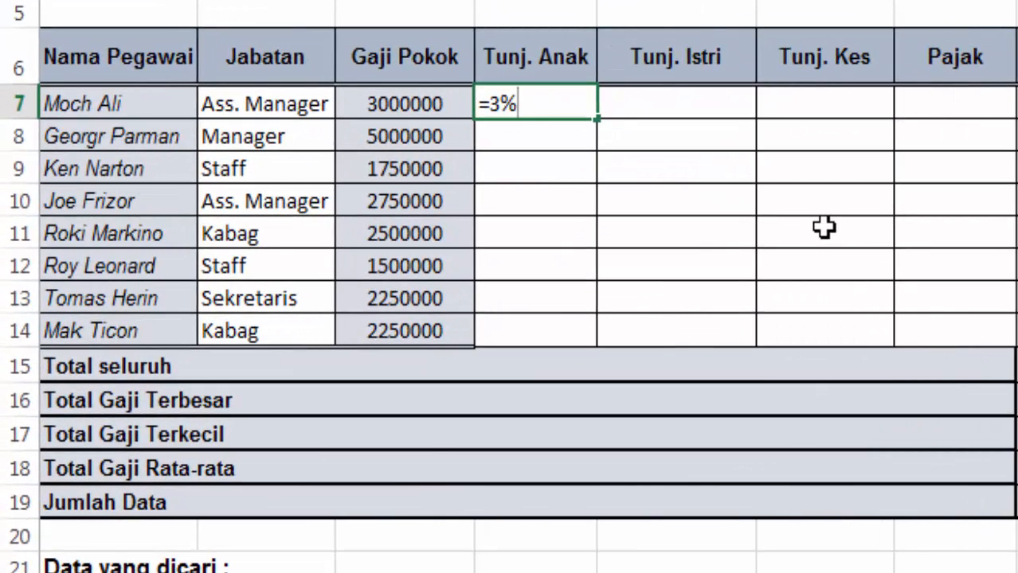
pyautogui.write('*')
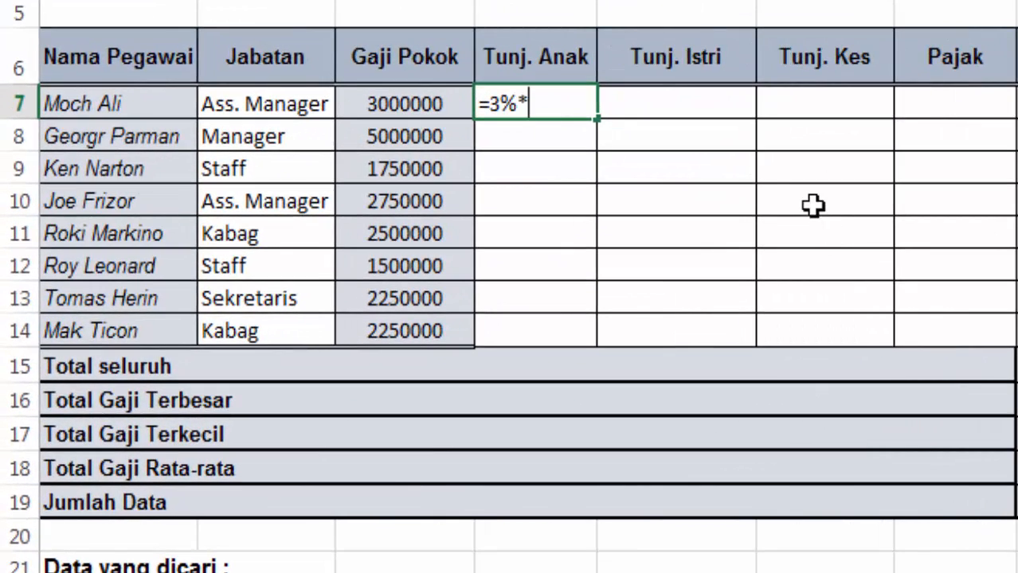
pyautogui.click(392, 103)
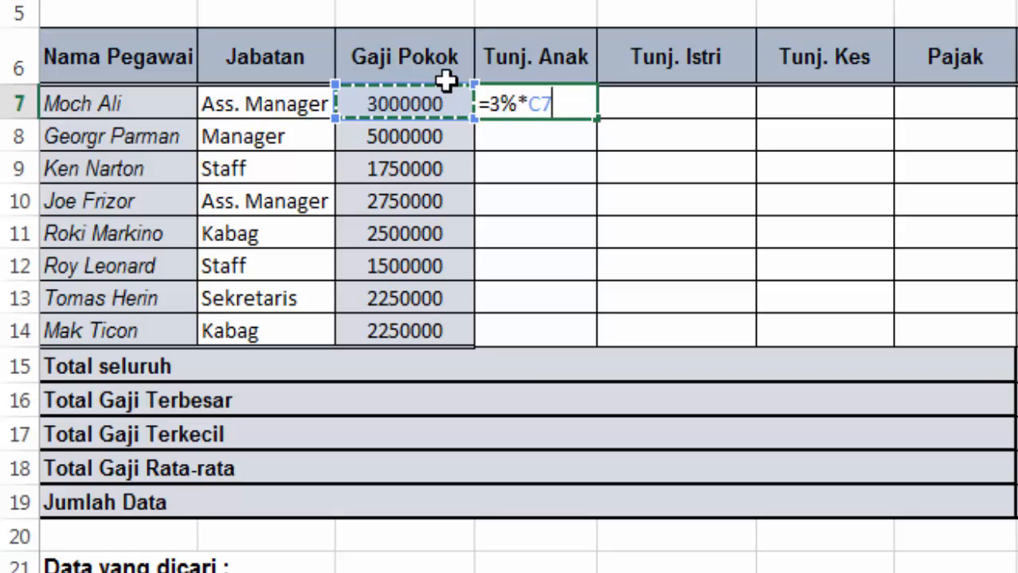
pyautogui.hotkey('ctrl', 'Return')
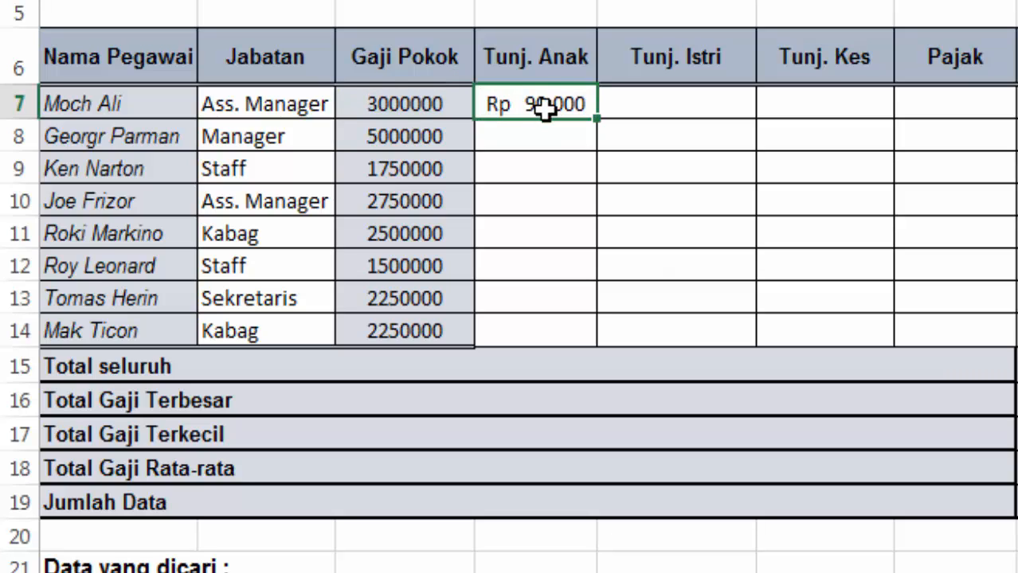
pyautogui.moveTo(595, 120); pyautogui.dragTo(595, 348)
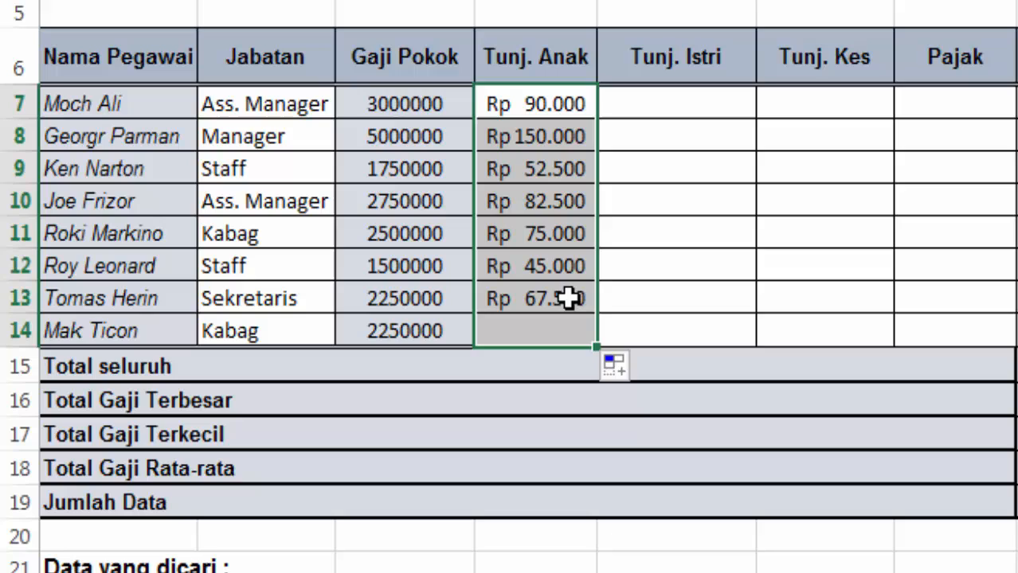
# Apply the Accounting number format to the Gaji Pokok values in C7:C14
pyautogui.click(538, 136)
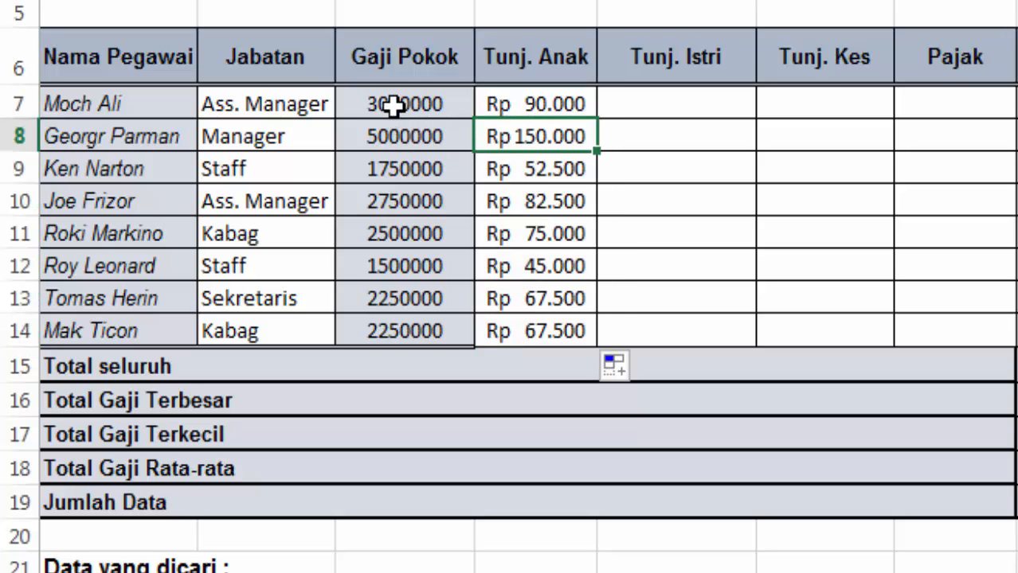
pyautogui.moveTo(394, 104); pyautogui.dragTo(399, 336)
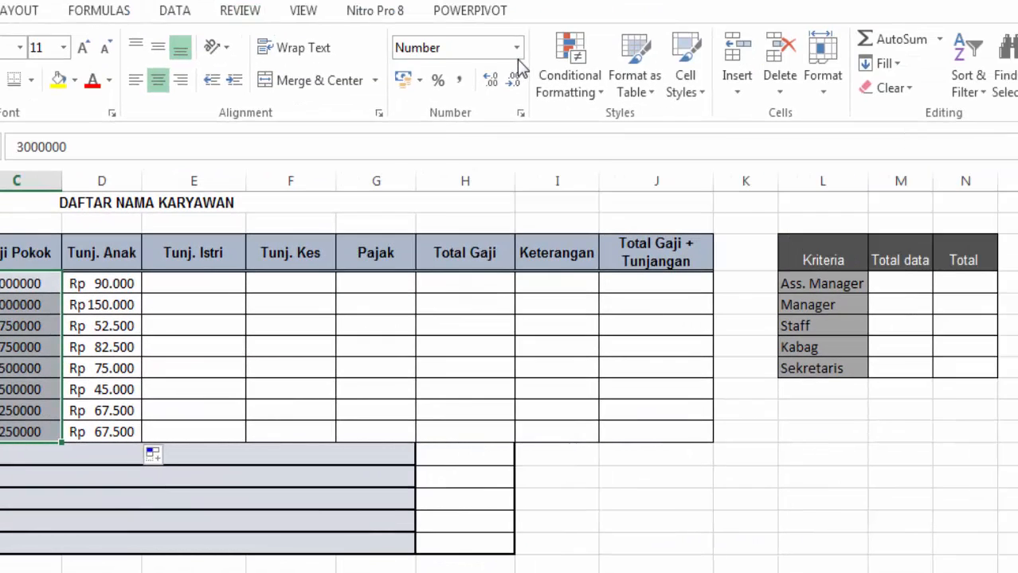
pyautogui.click(516, 47)
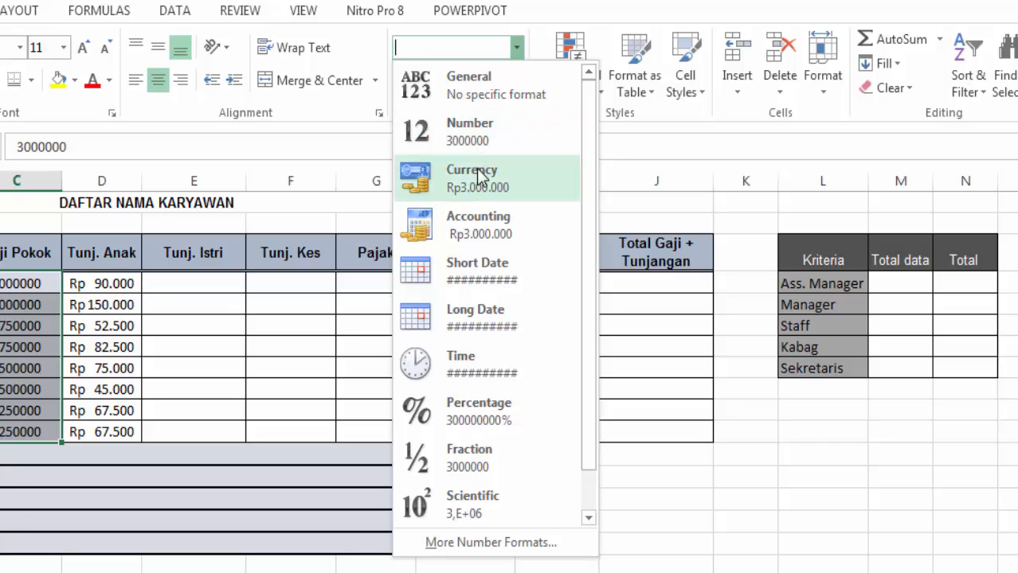
pyautogui.click(442, 230)
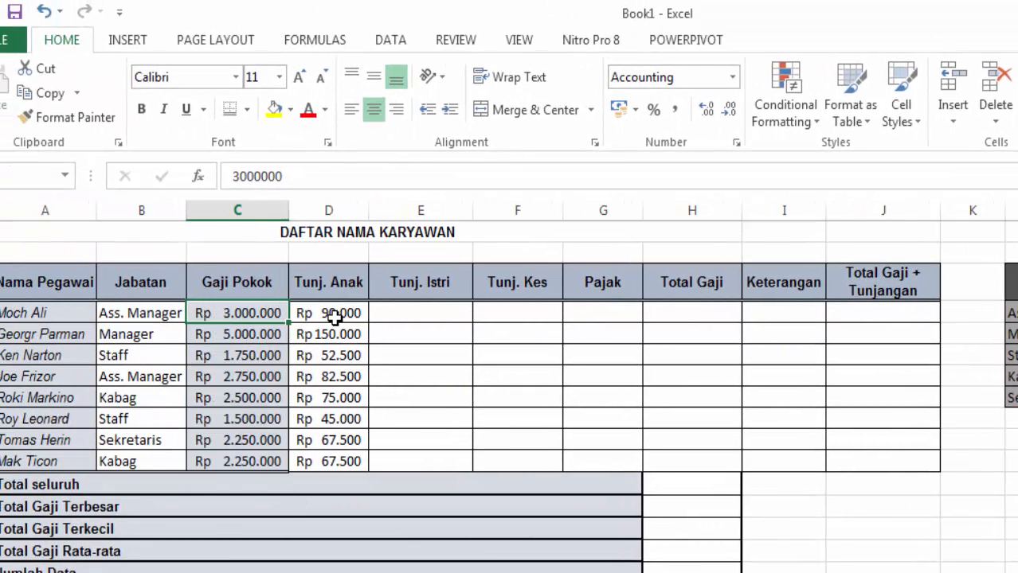
pyautogui.click(335, 317)
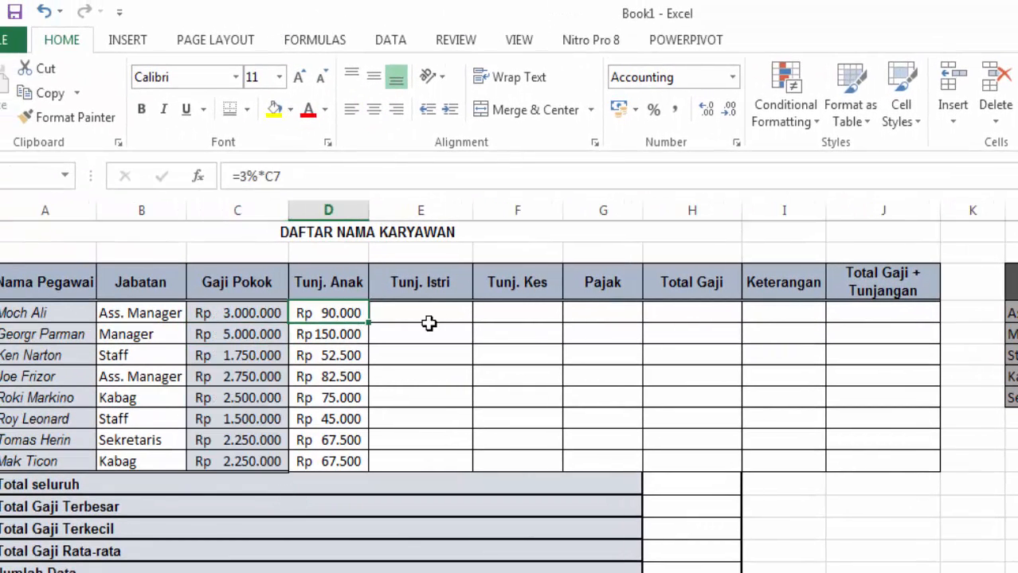
# Fill the Tunj. Istri column with 2% of Gaji Pokok, using =2%*C7 in E7 and copying it to E14
pyautogui.click(453, 313)
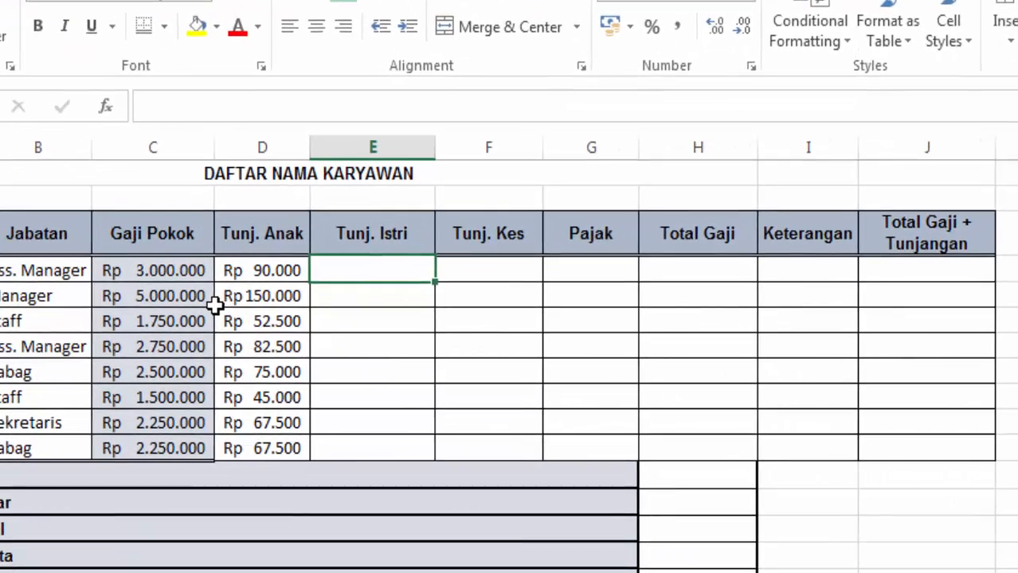
pyautogui.write('=')
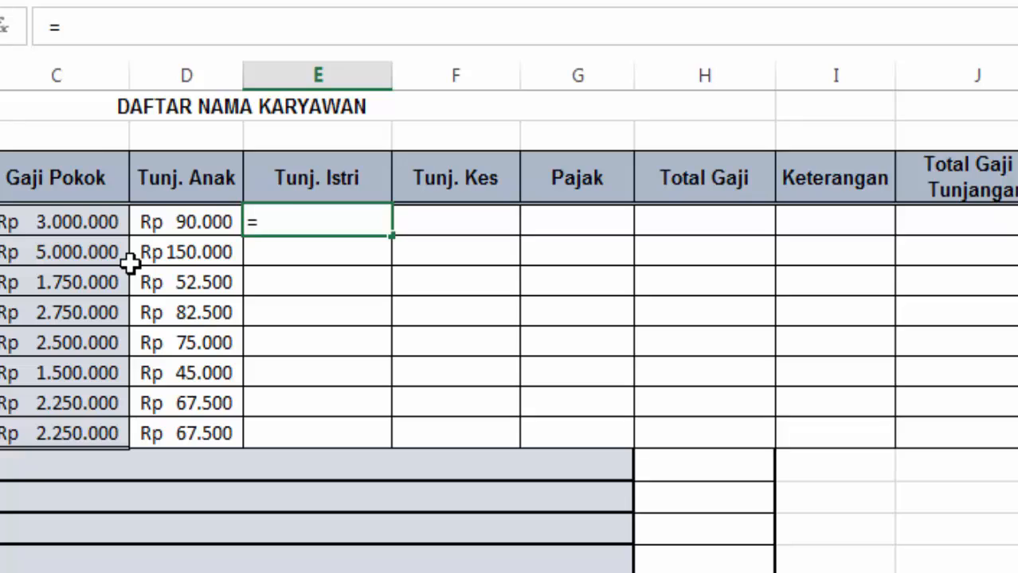
pyautogui.write('2%')
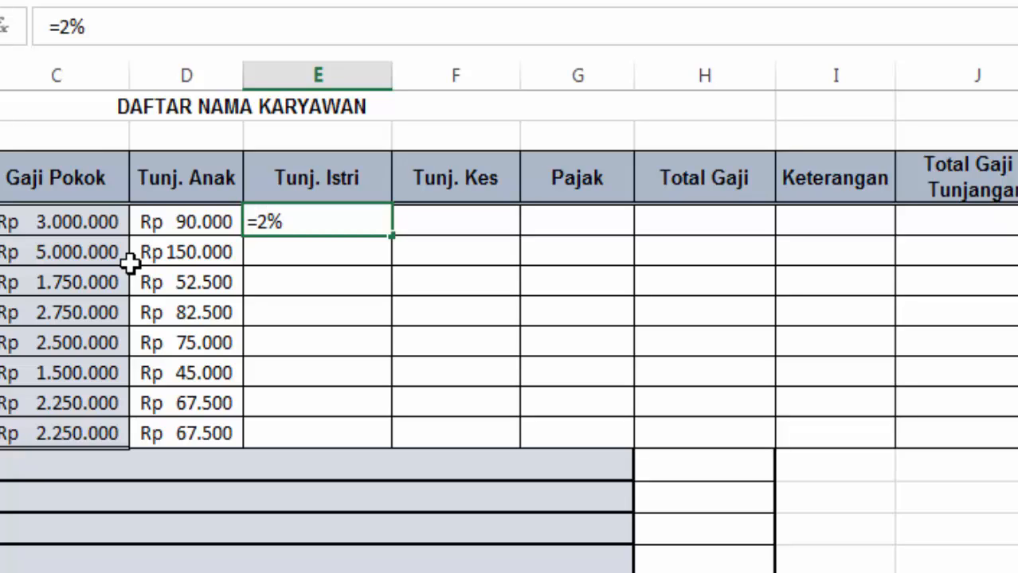
pyautogui.write('*')
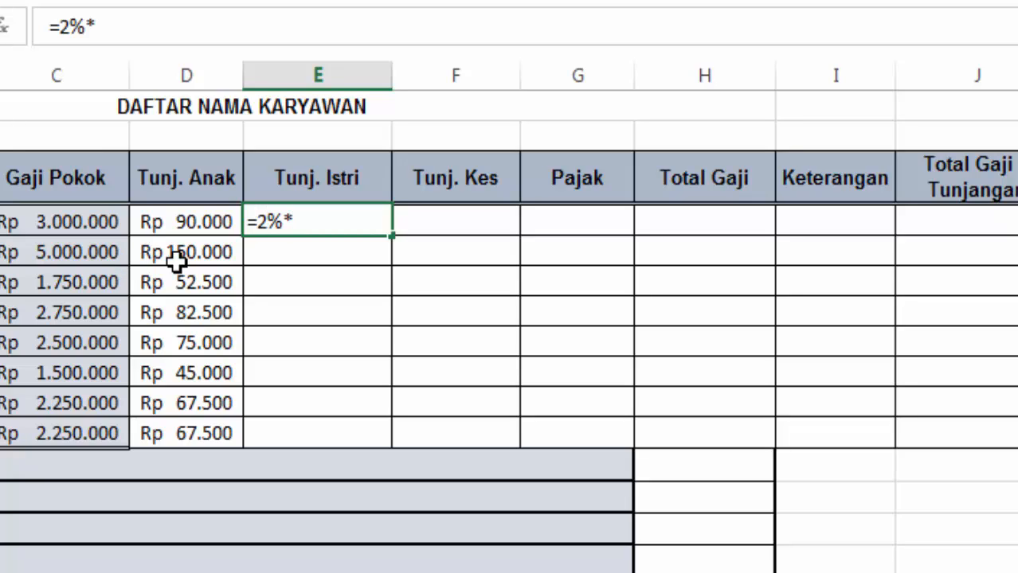
pyautogui.click(103, 226)
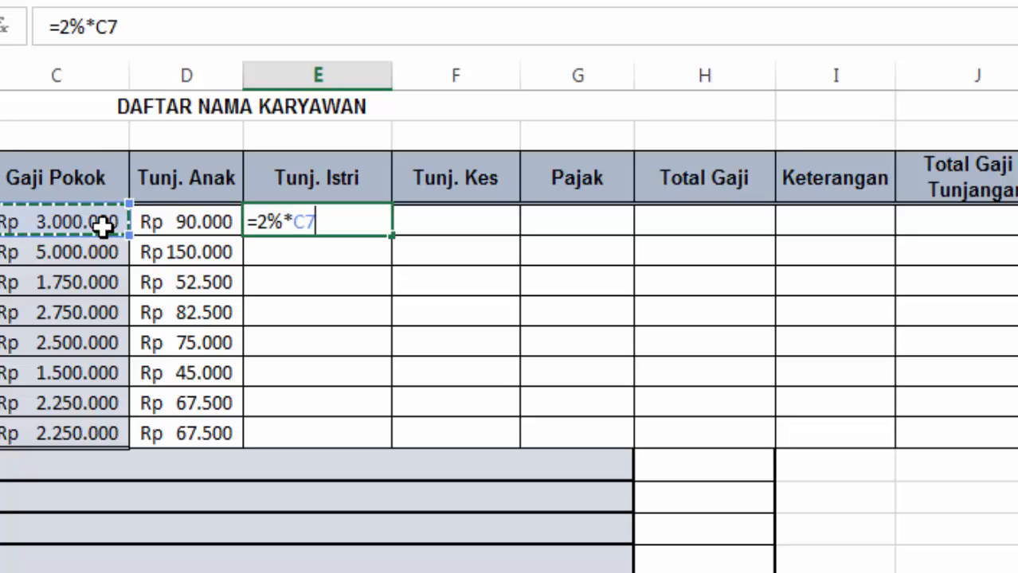
pyautogui.press('Return')
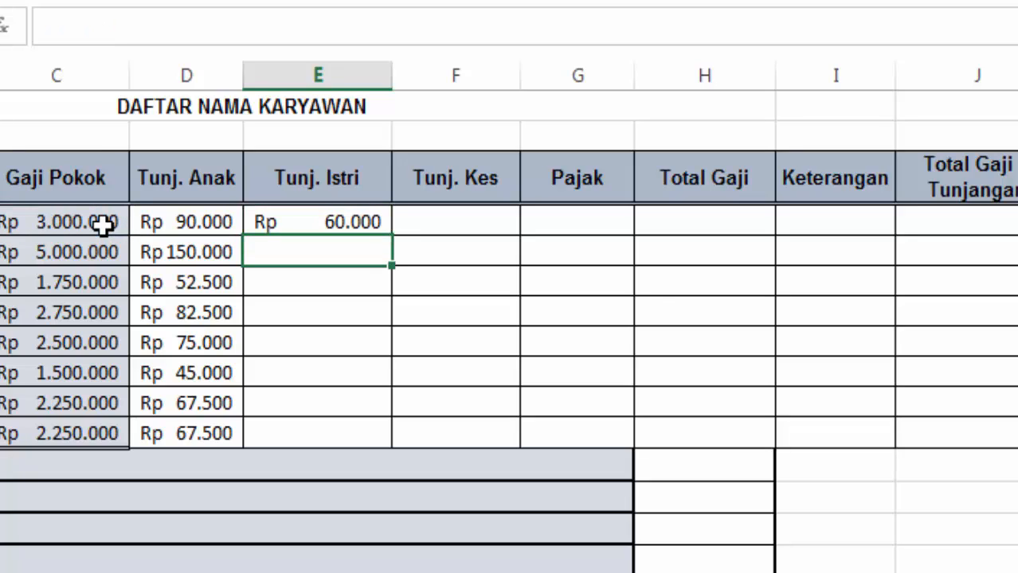
pyautogui.click(358, 223)
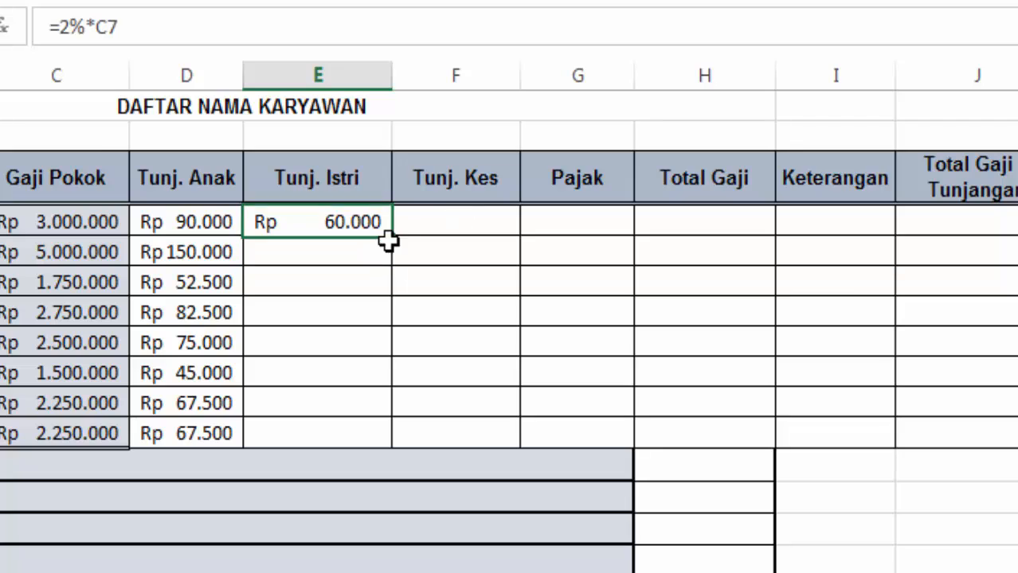
pyautogui.moveTo(391, 235); pyautogui.dragTo(391, 447)
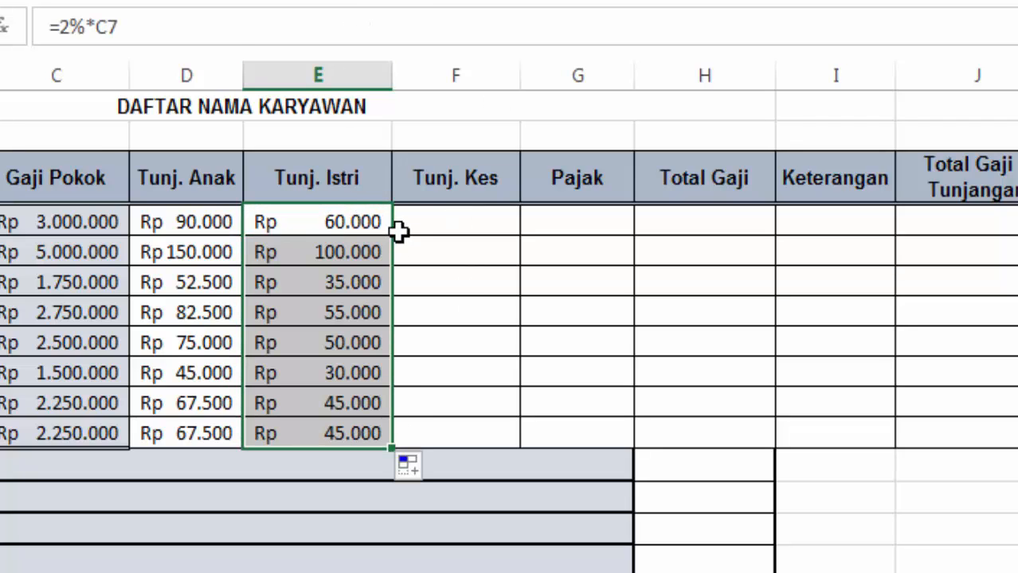
# Fill the Tunj. Kes column F7:F14 with 7,5% of Gaji Pokok using =7,5%*C7, and select the first Pajak cell, G7
pyautogui.click(432, 210)
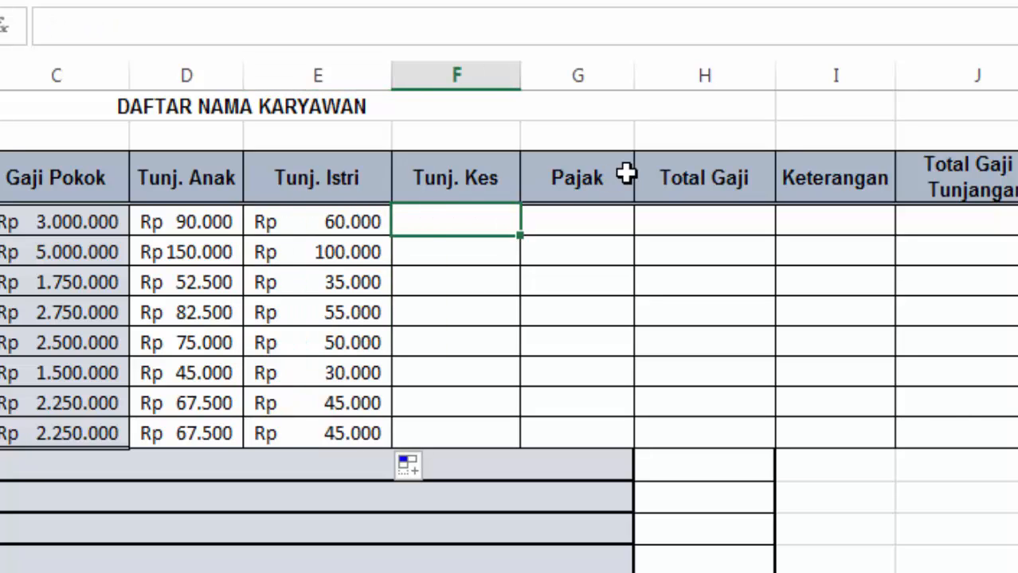
pyautogui.write('=')
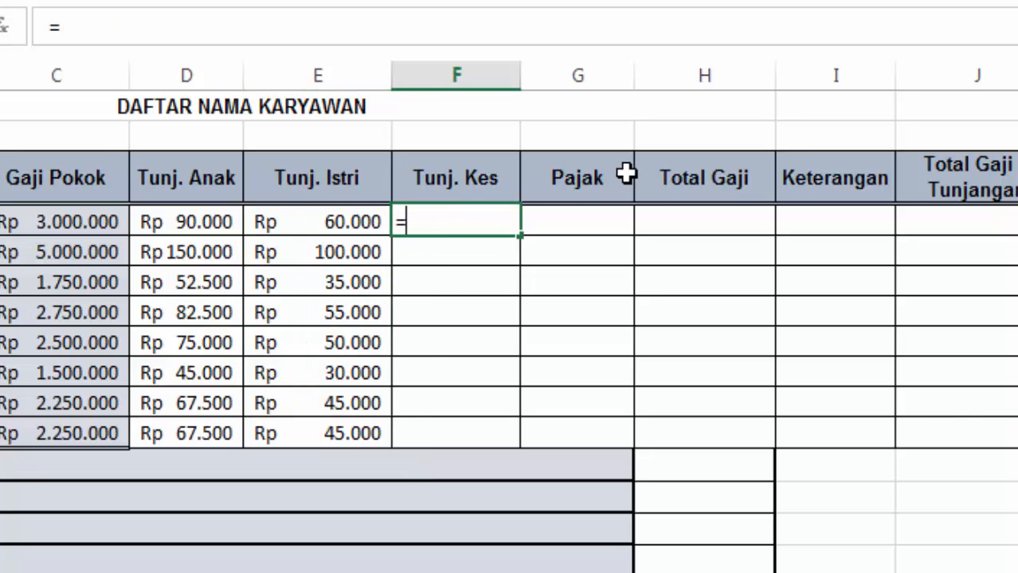
pyautogui.write('7,5')
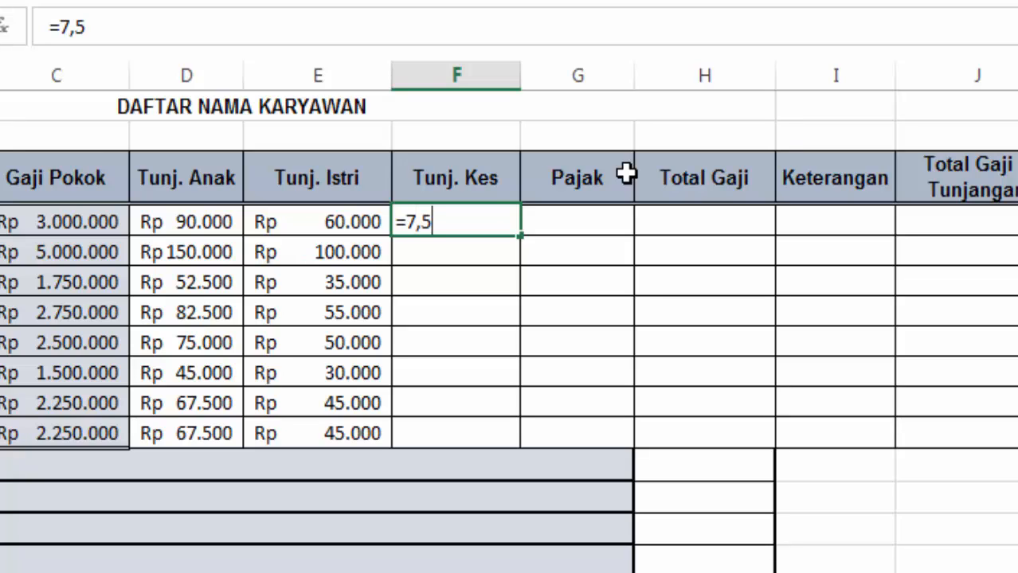
pyautogui.write('%*')
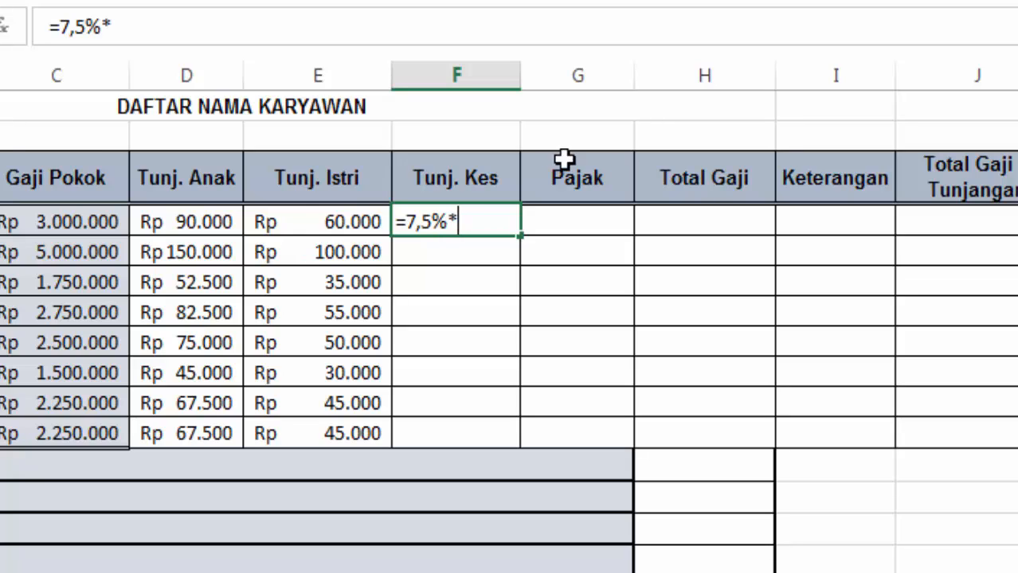
pyautogui.click(71, 226)
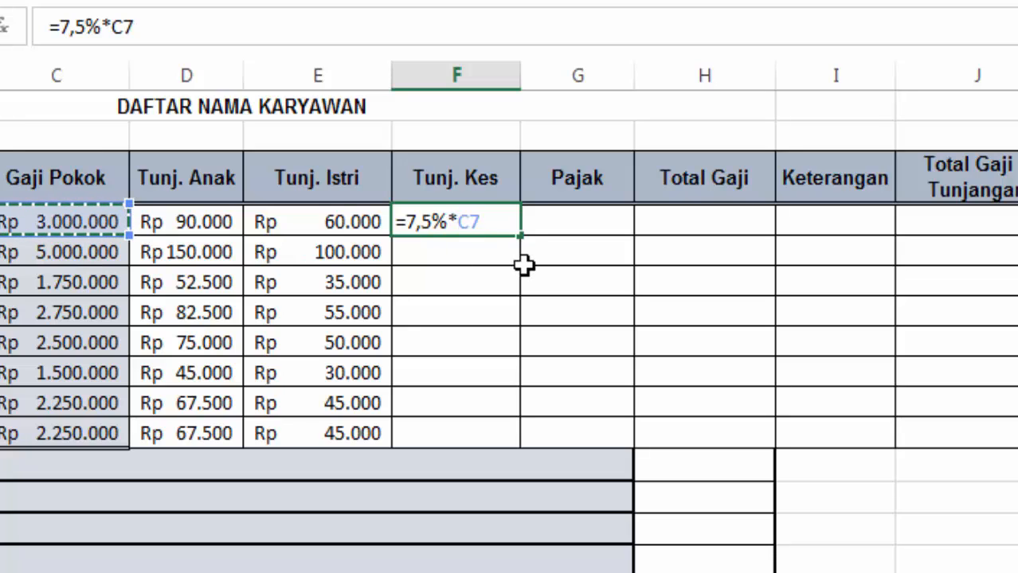
pyautogui.hotkey('ctrl', 'Return')
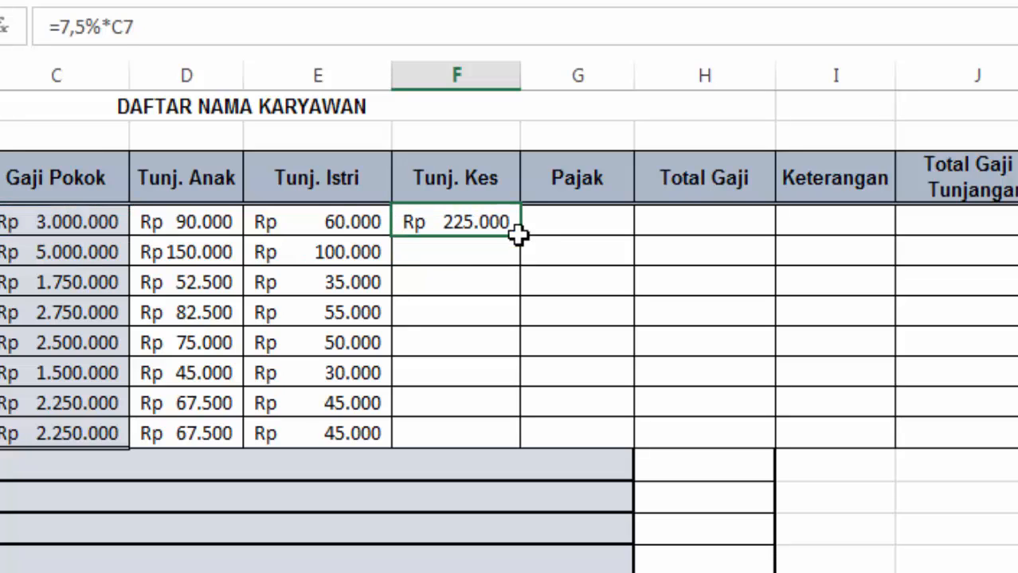
pyautogui.moveTo(505, 450); pyautogui.dragTo(504, 454)
pyautogui.click(591, 229)
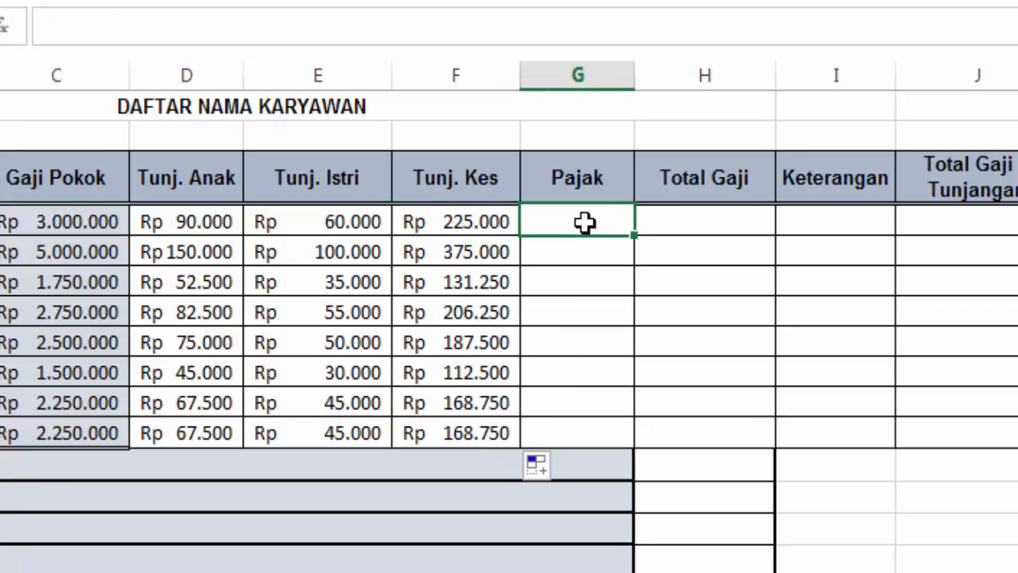
pyautogui.write('2,')
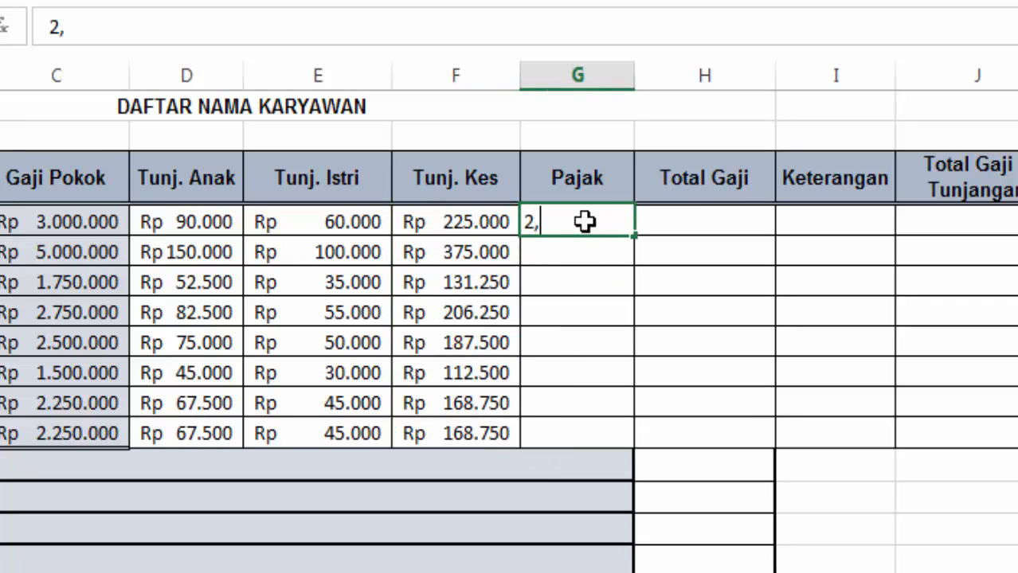
pyautogui.write('5%')
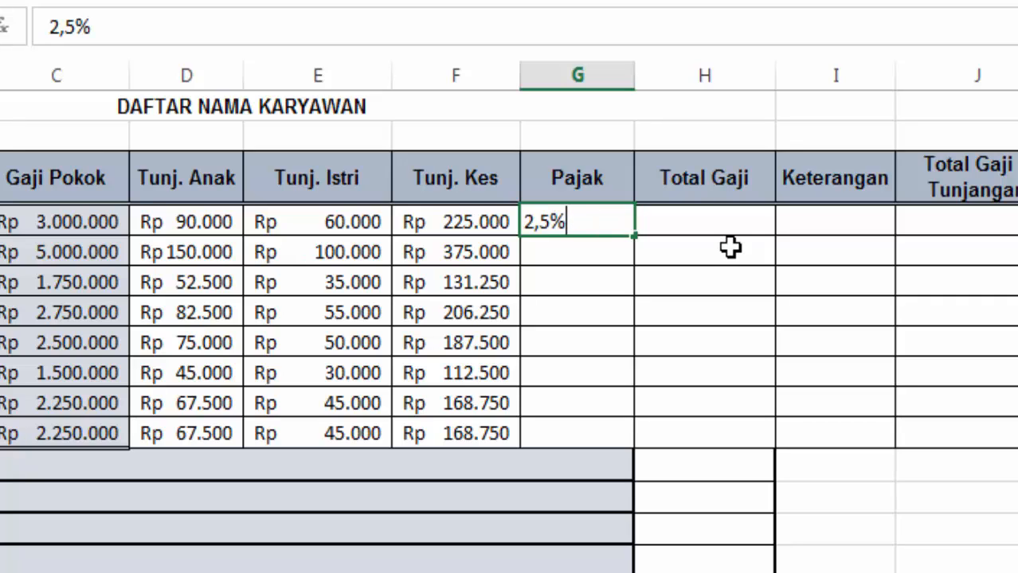
pyautogui.press('BackSpace')
pyautogui.press('BackSpace')
pyautogui.press('BackSpace')
pyautogui.press('BackSpace')
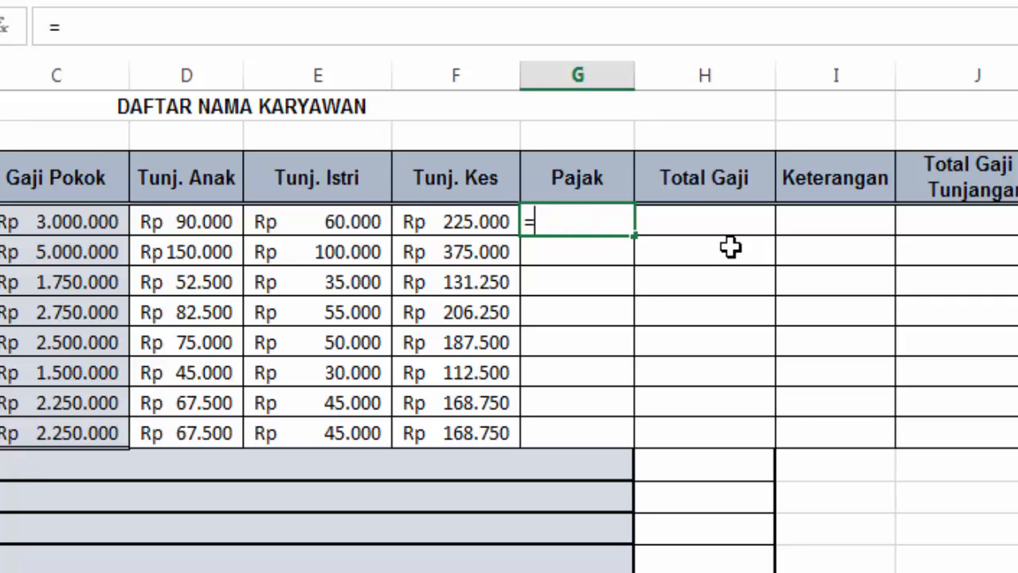
# Fill the Pajak column with 2,5% of Gaji Pokok, entering =2,5%*C7 in G7 and copying it to G14
pyautogui.write('=2,5')
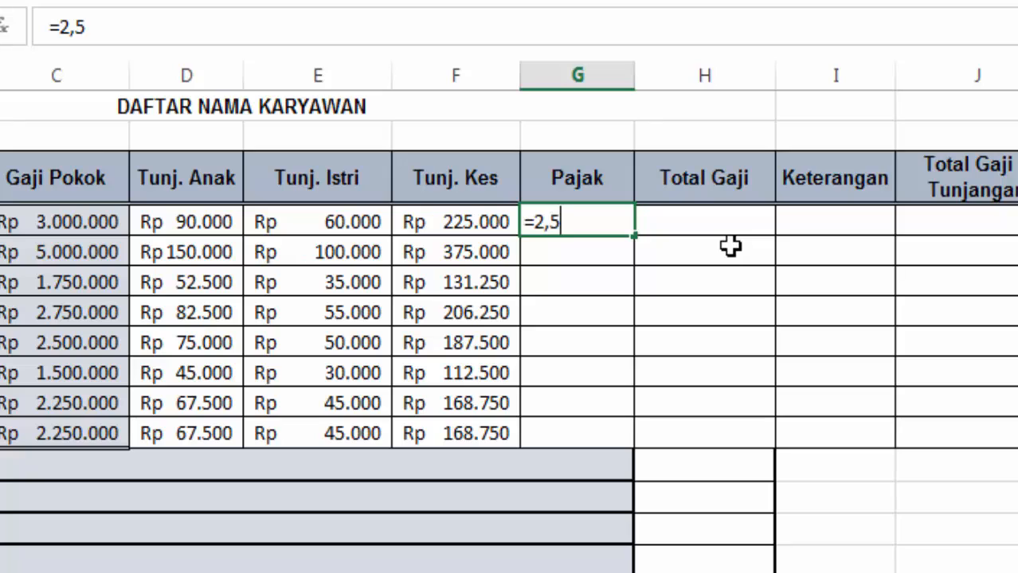
pyautogui.write('%+')
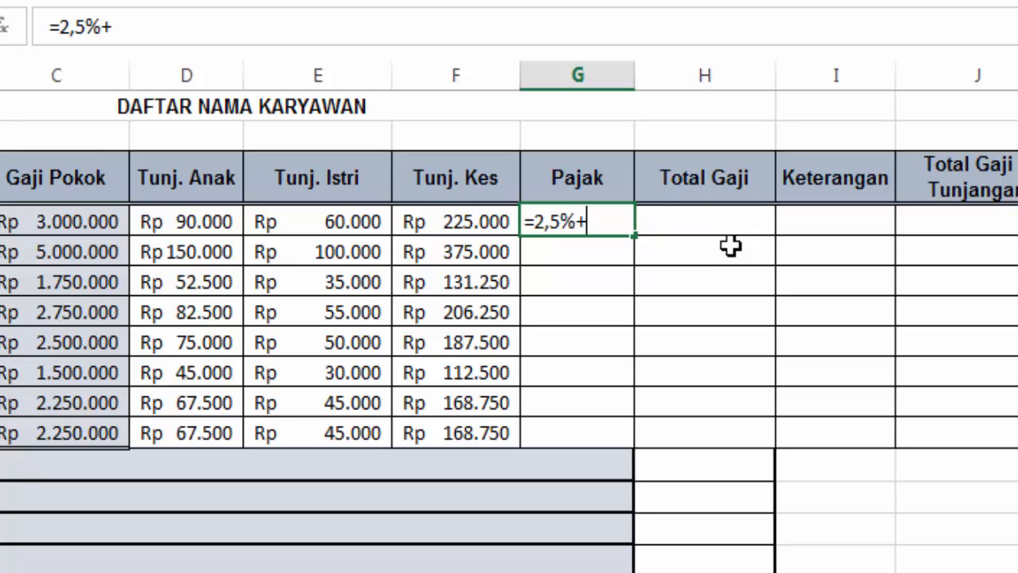
pyautogui.press('BackSpace')
pyautogui.write('*')
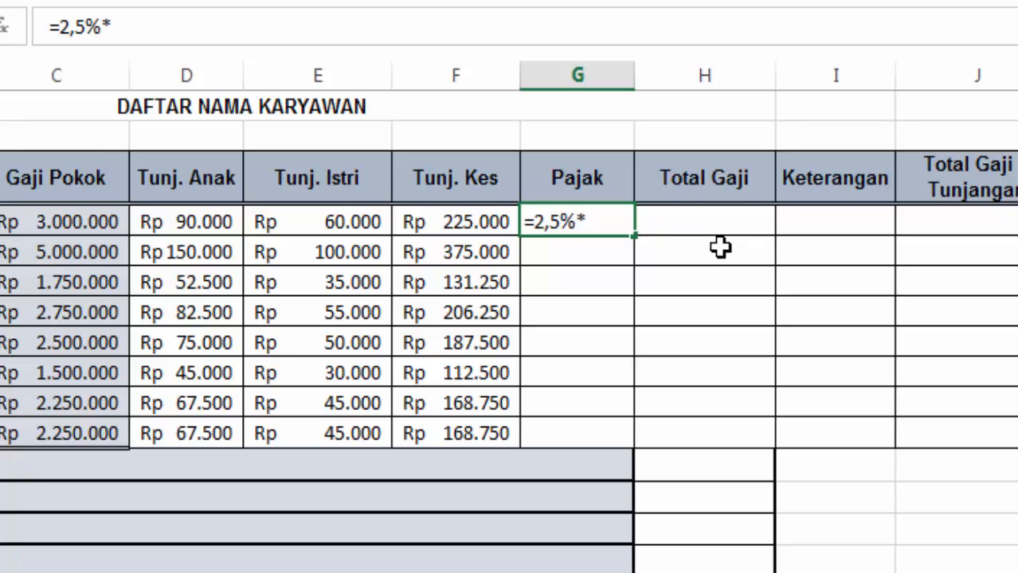
pyautogui.click(84, 222)
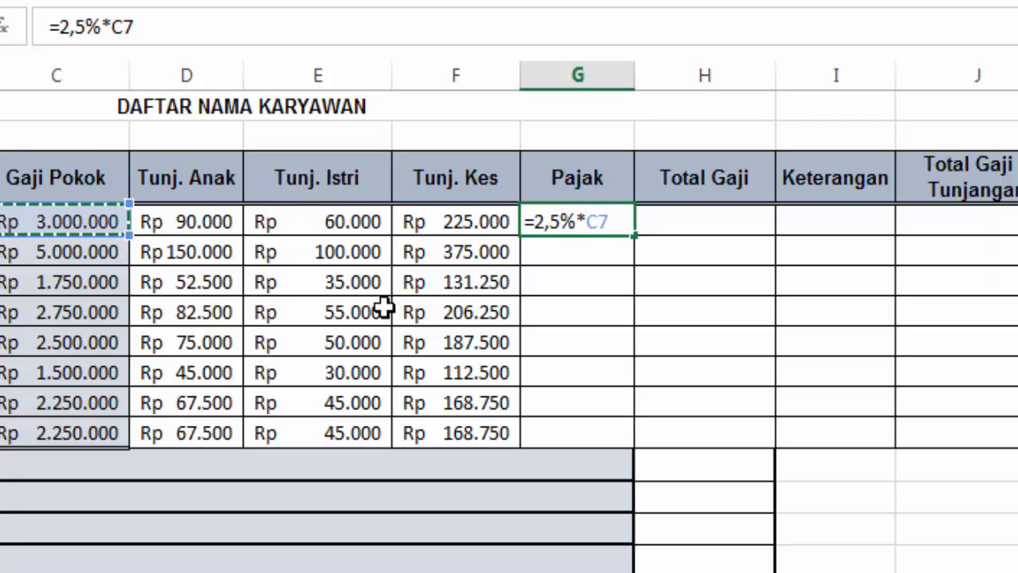
pyautogui.press('Return')
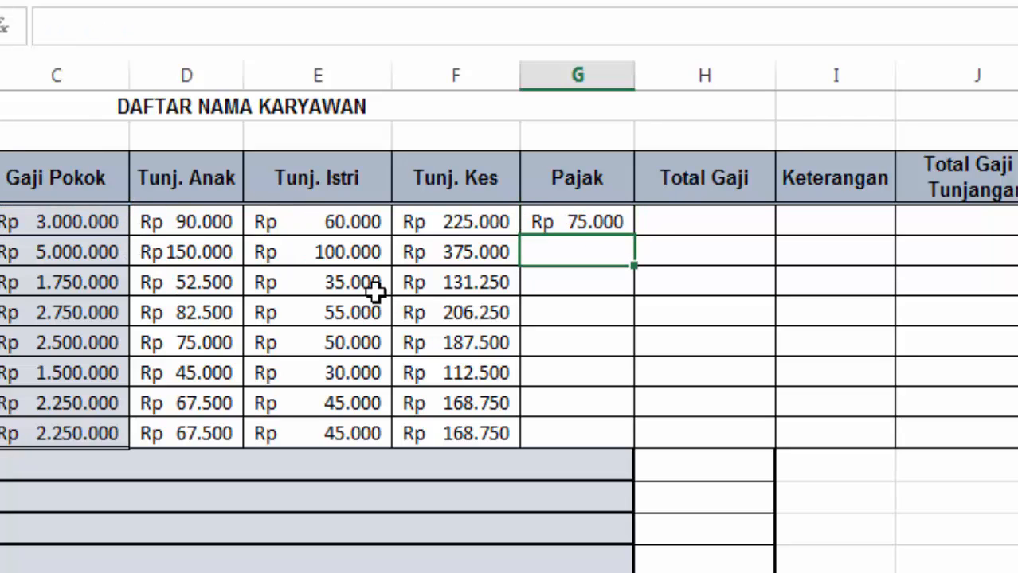
pyautogui.click(578, 221)
pyautogui.moveTo(634, 234); pyautogui.dragTo(621, 456)
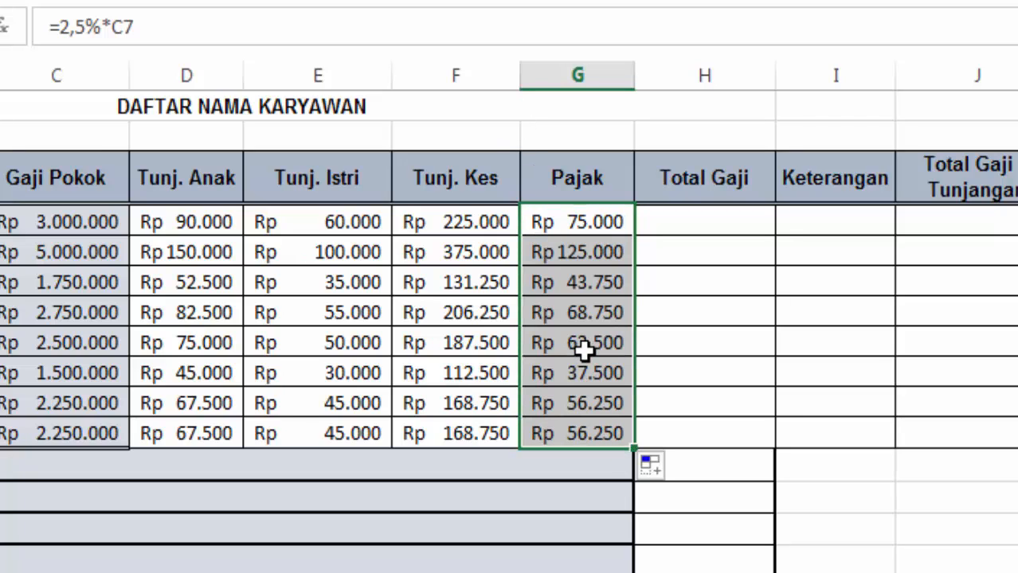
pyautogui.click(574, 256)
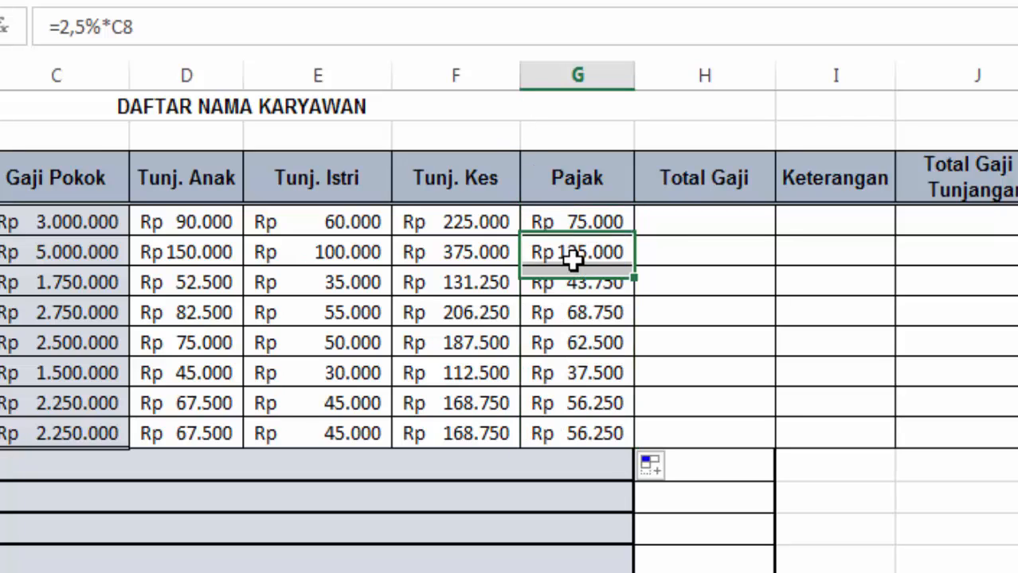
# Calculate the first employee's Total Gaji in H7 with the formula =C7+D7+E7+F7-G7
pyautogui.click(669, 222)
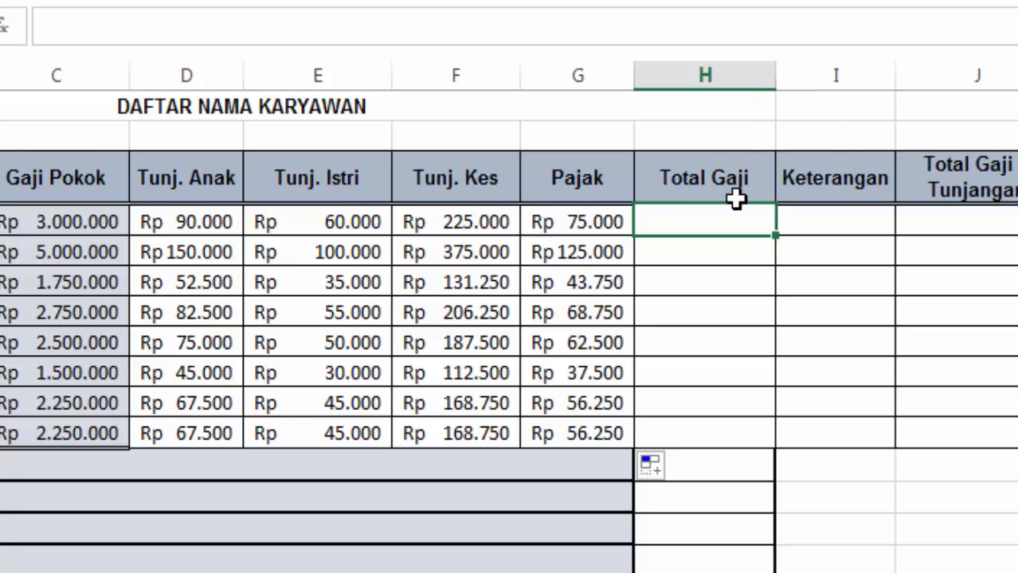
pyautogui.write('=')
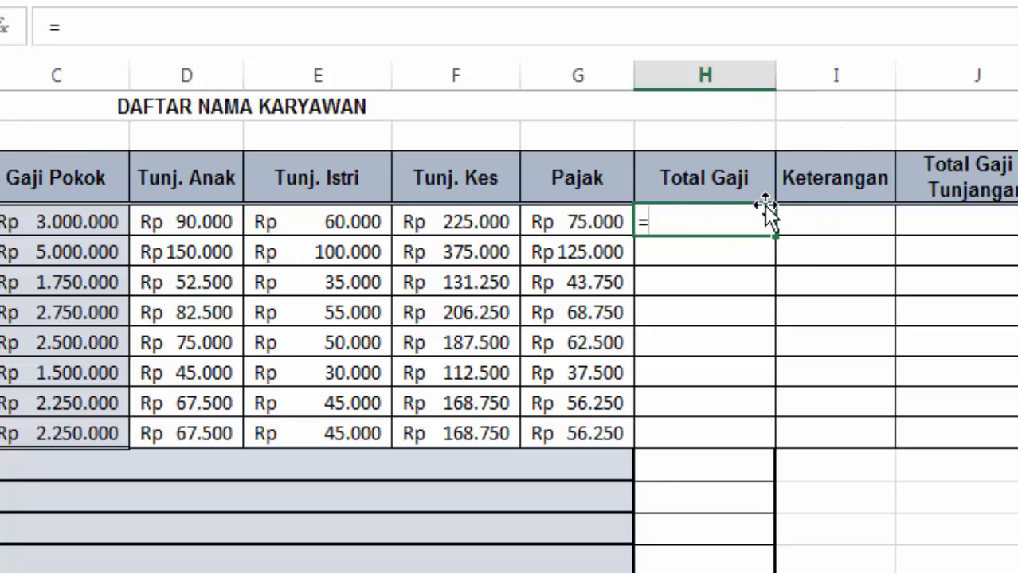
pyautogui.click(60, 229)
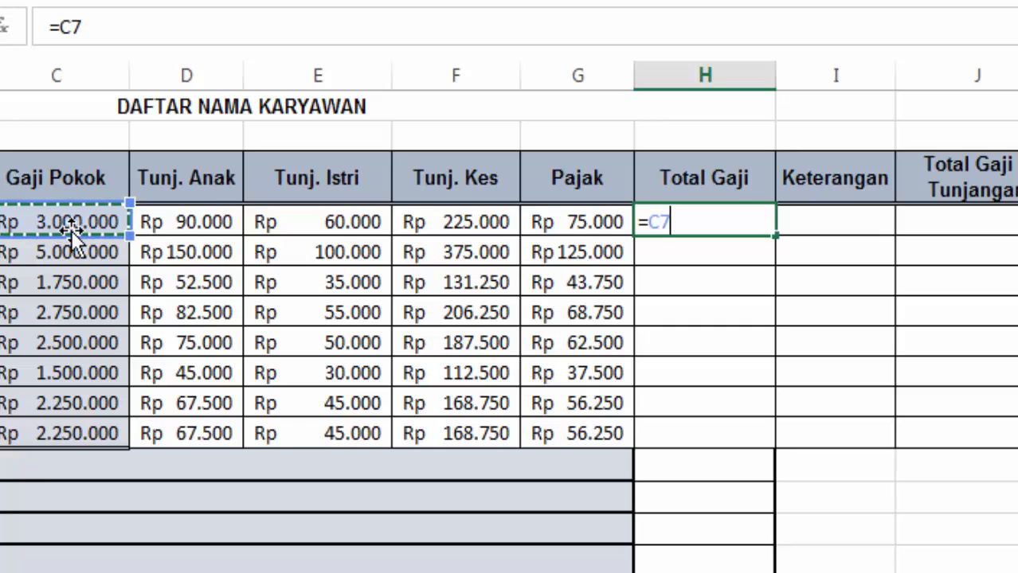
pyautogui.write('+')
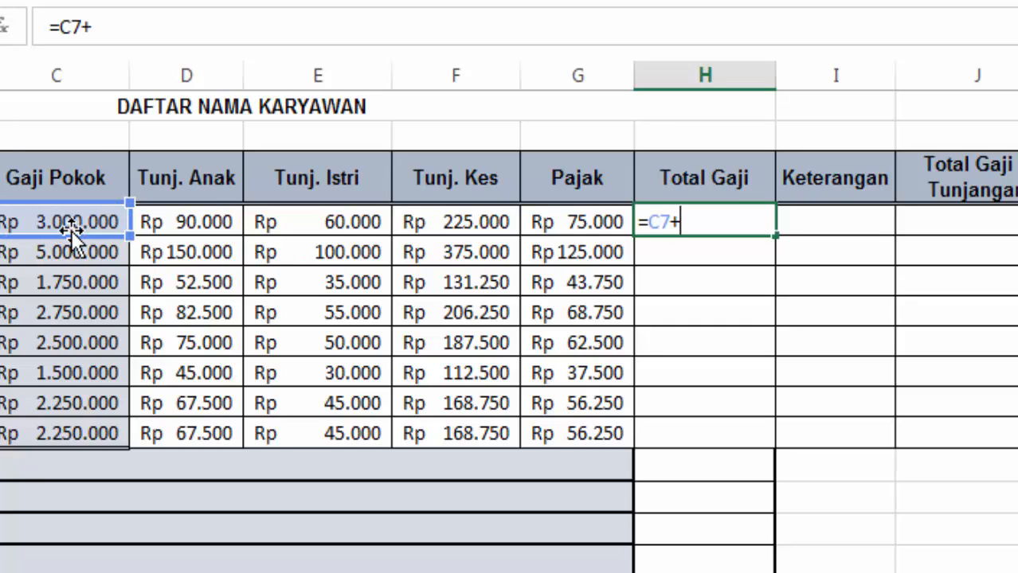
pyautogui.click(154, 222)
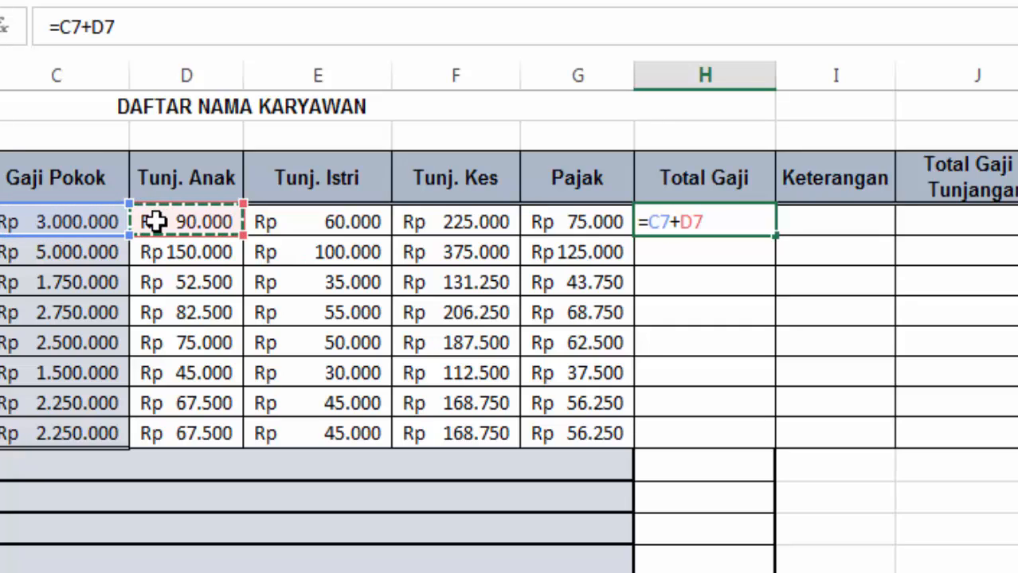
pyautogui.write('+')
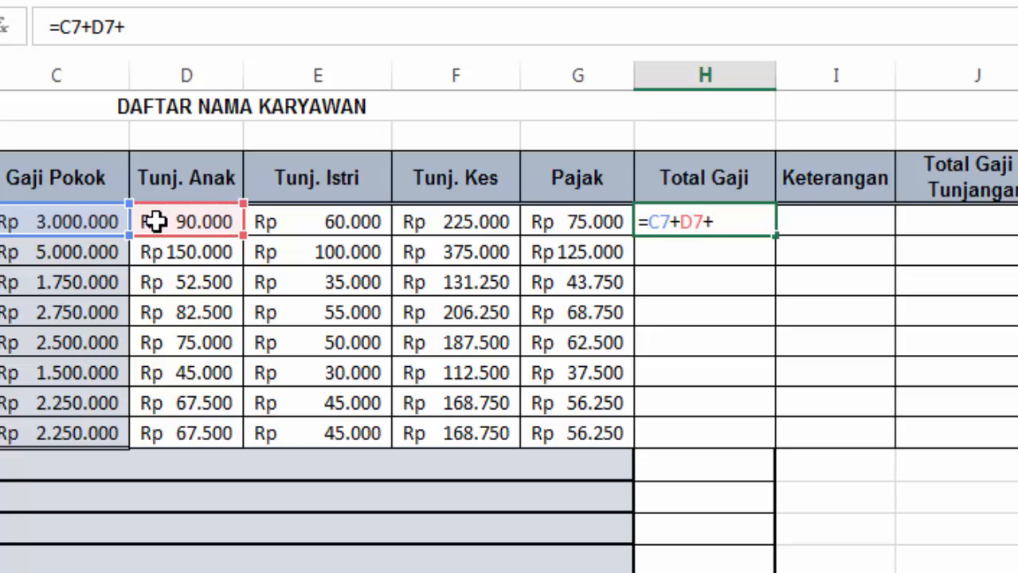
pyautogui.click(330, 220)
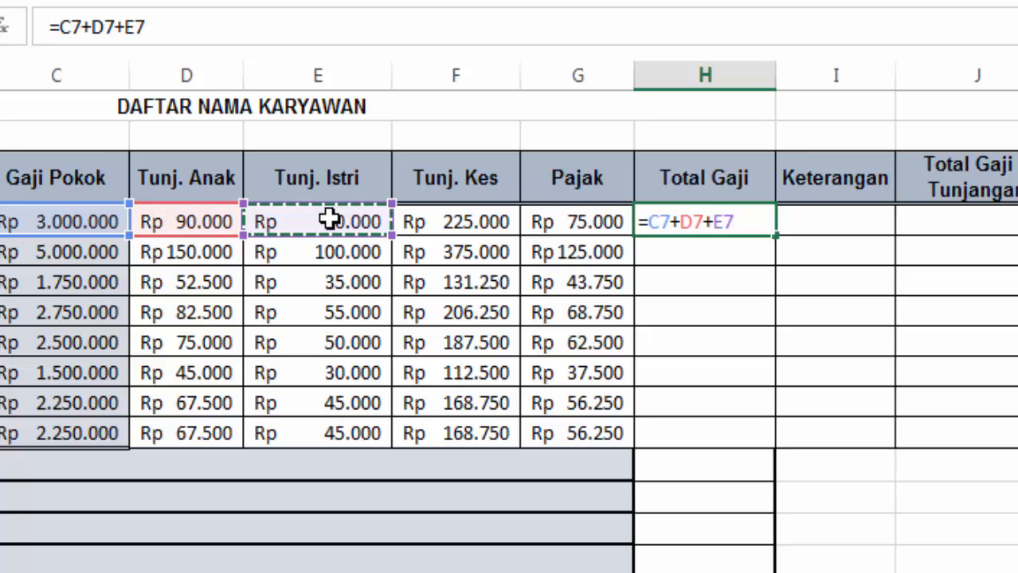
pyautogui.write('+')
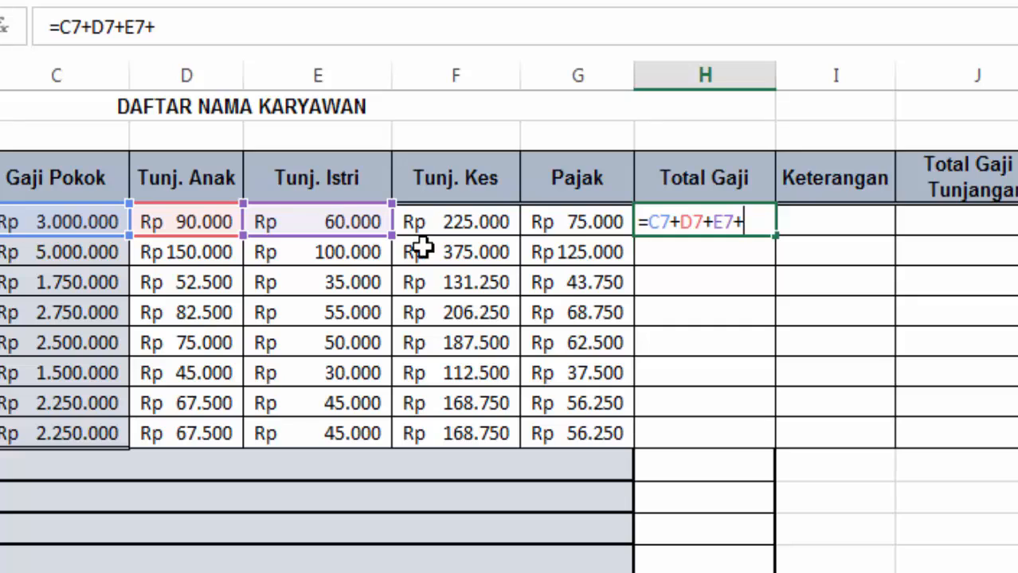
pyautogui.click(445, 228)
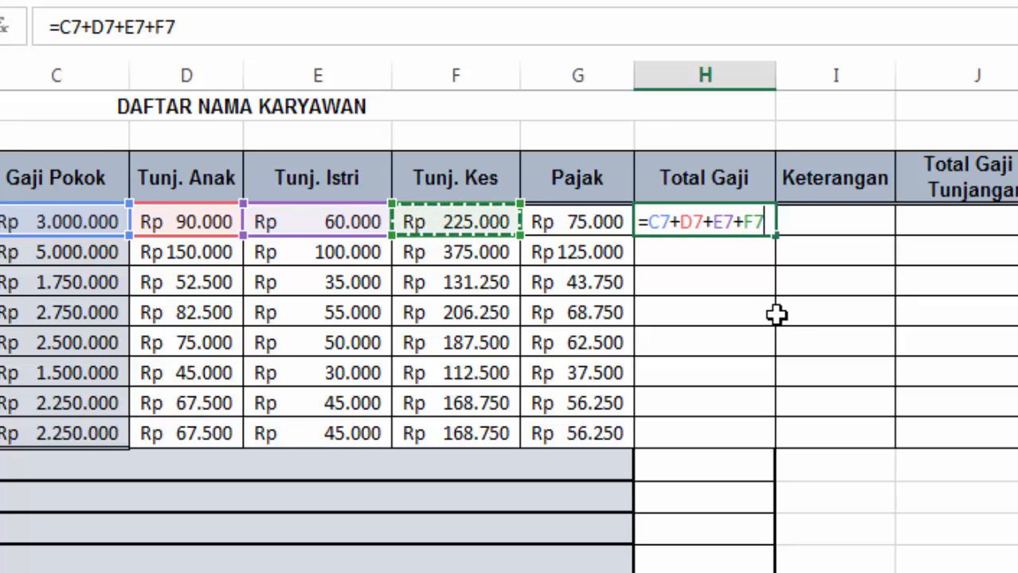
pyautogui.write('-')
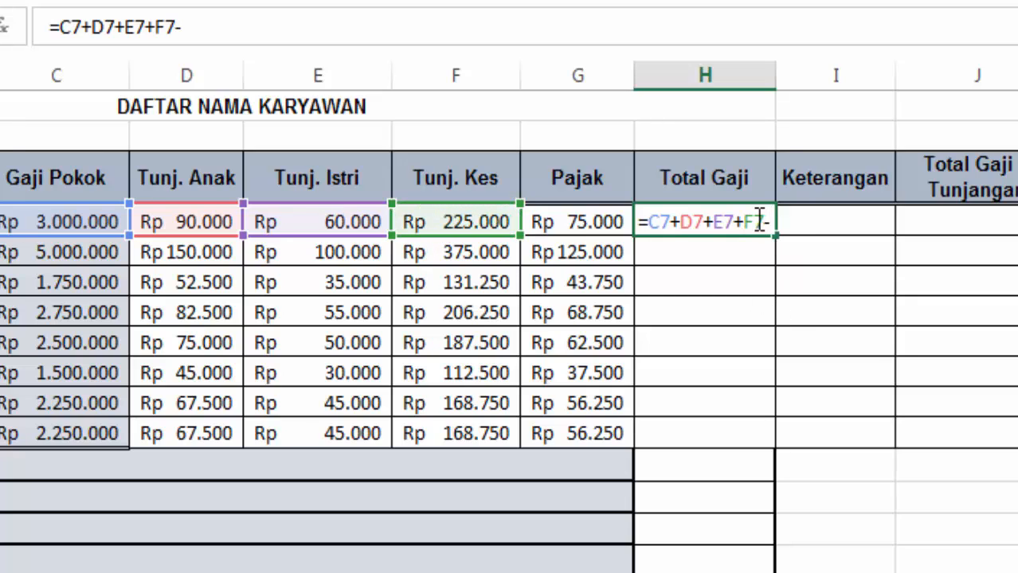
pyautogui.click(605, 227)
pyautogui.press('Return')
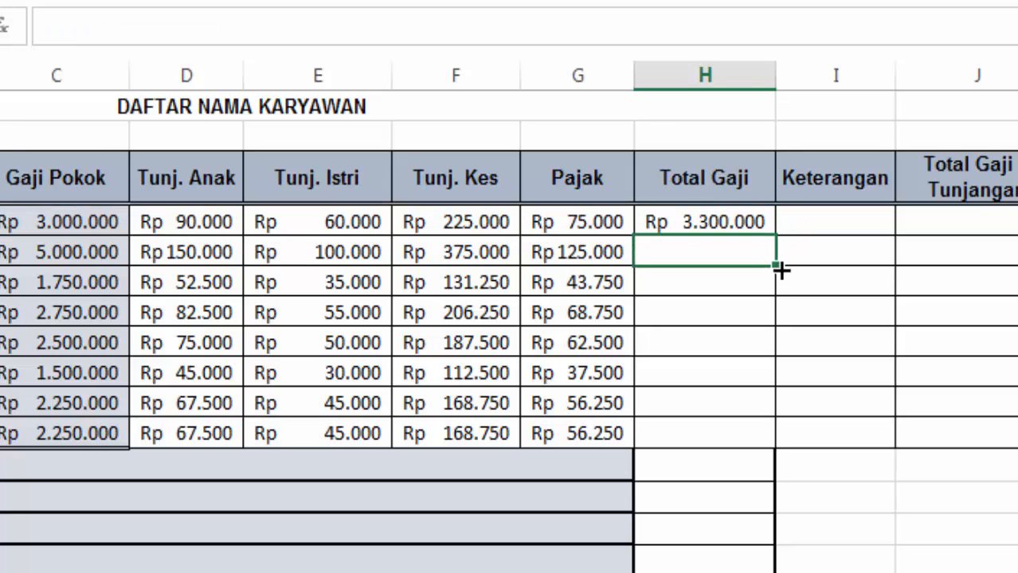
# Copy the Total Gaji formula from H7 to the remaining employees through H14
pyautogui.click(691, 221)
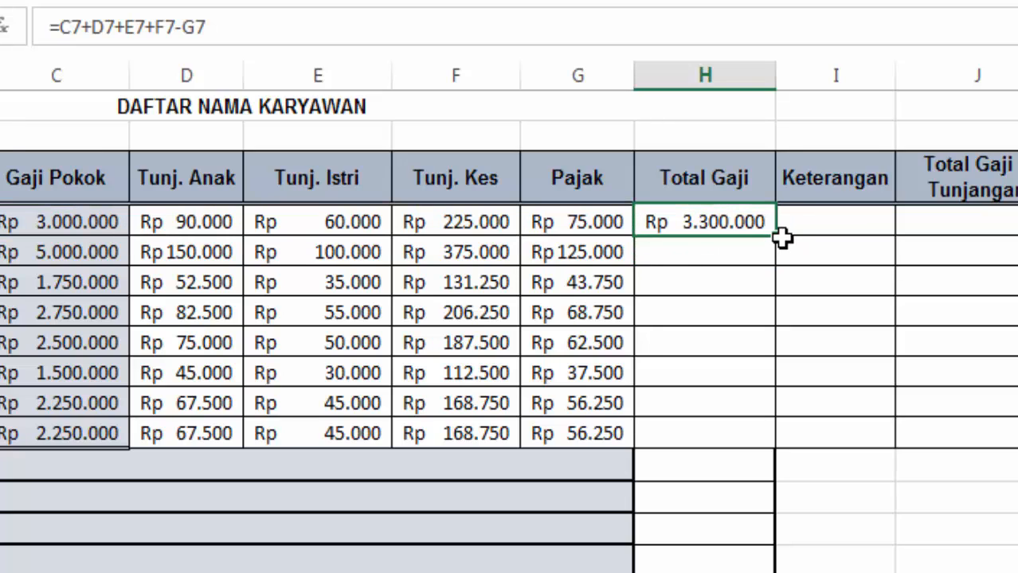
pyautogui.moveTo(776, 236); pyautogui.dragTo(769, 442)
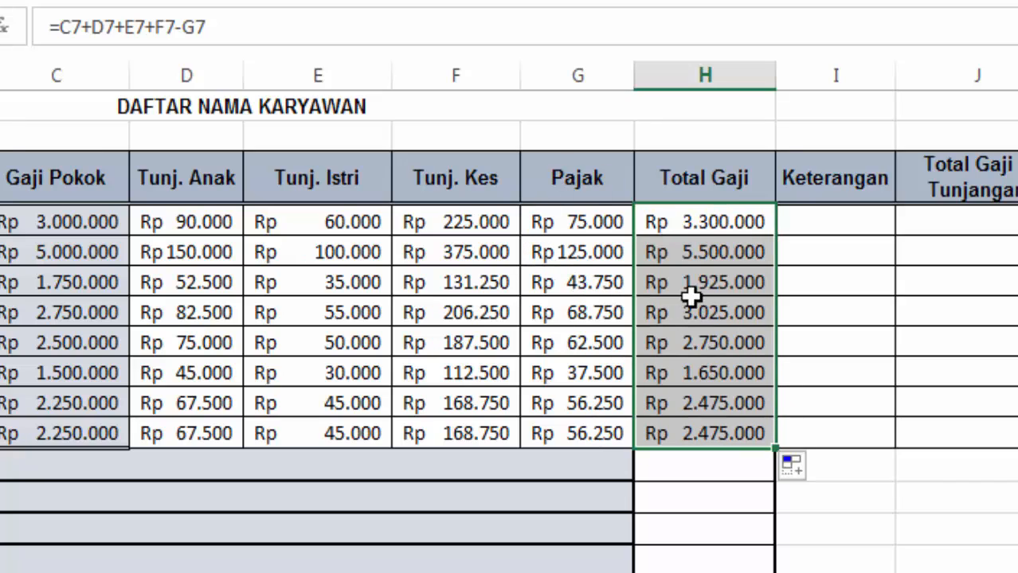
pyautogui.click(731, 262)
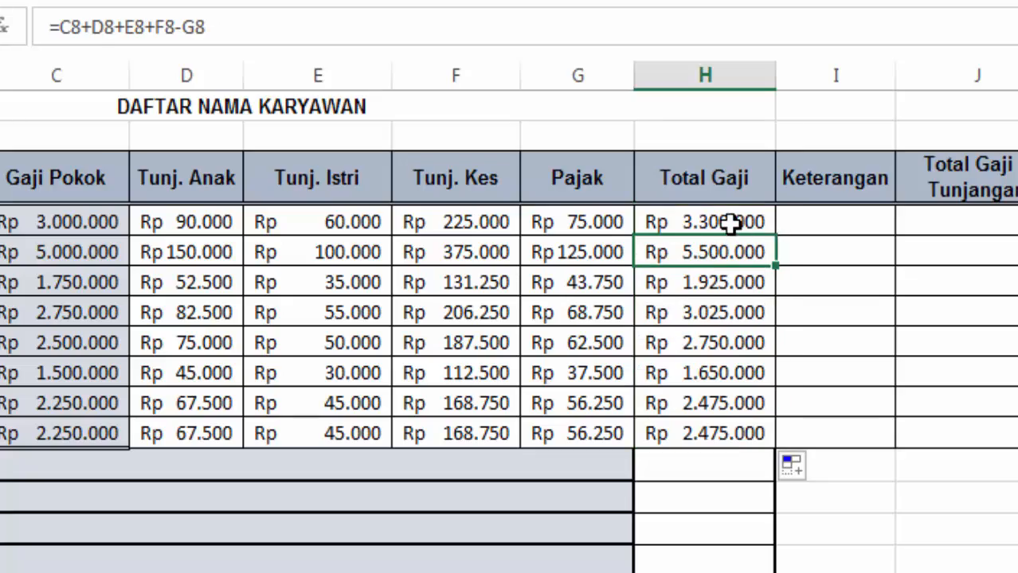
pyautogui.click(727, 221)
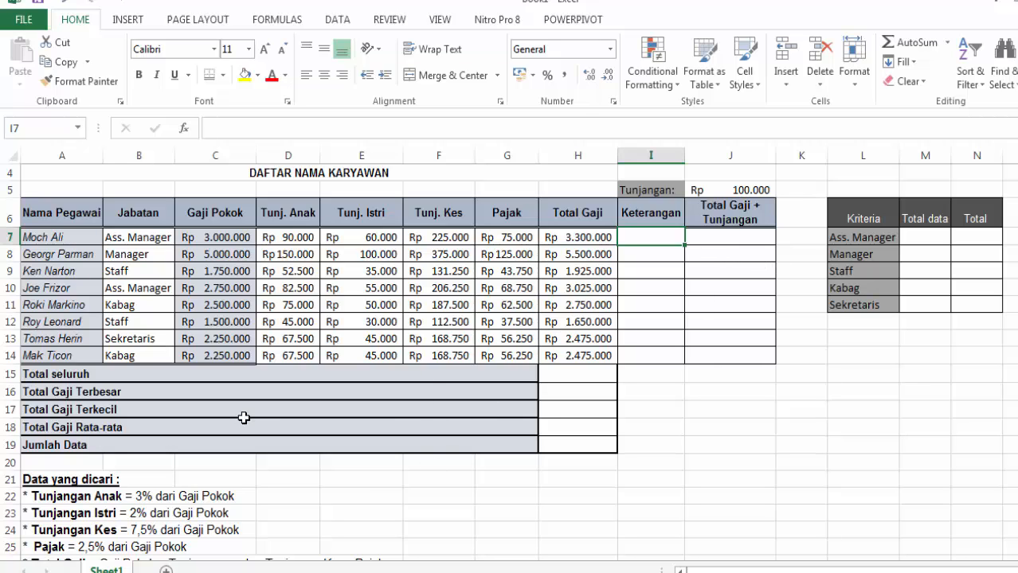
# Enter =IF(H7<=3000000;"TUNJANGAN GAJI";" ") in the first Keterangan cell, I7, following the listed rule, and reselect that cell
pyautogui.scroll(-3, 334, 391)
pyautogui.scroll(-2, 129, 444)
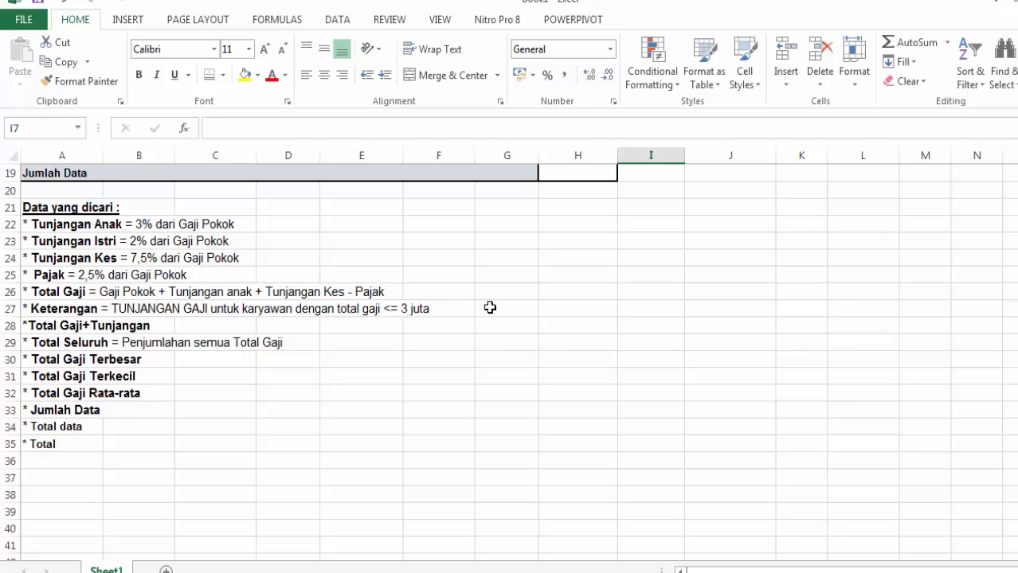
pyautogui.scroll(6, 490, 307)
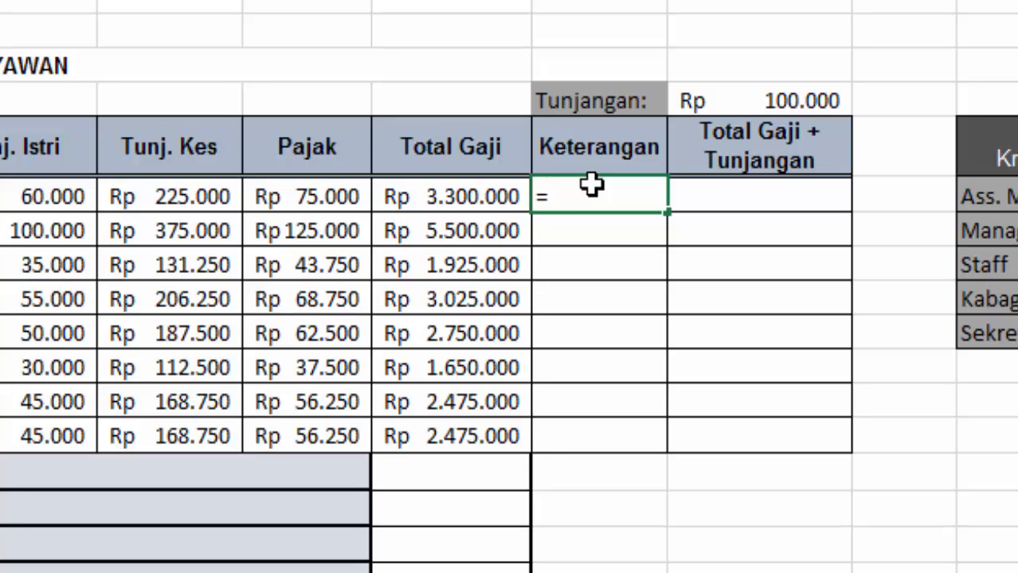
pyautogui.write('IF(')
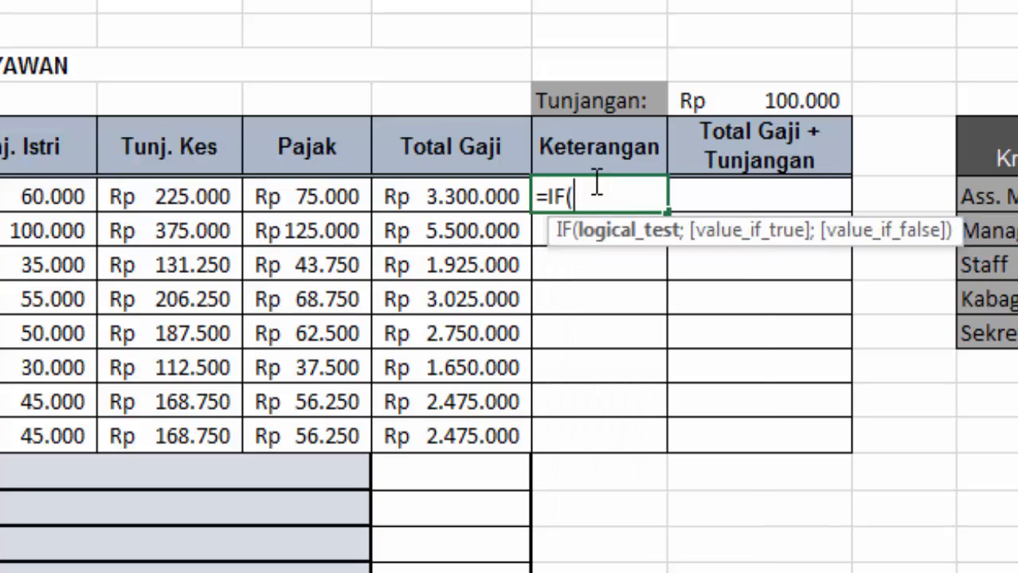
pyautogui.click(472, 197)
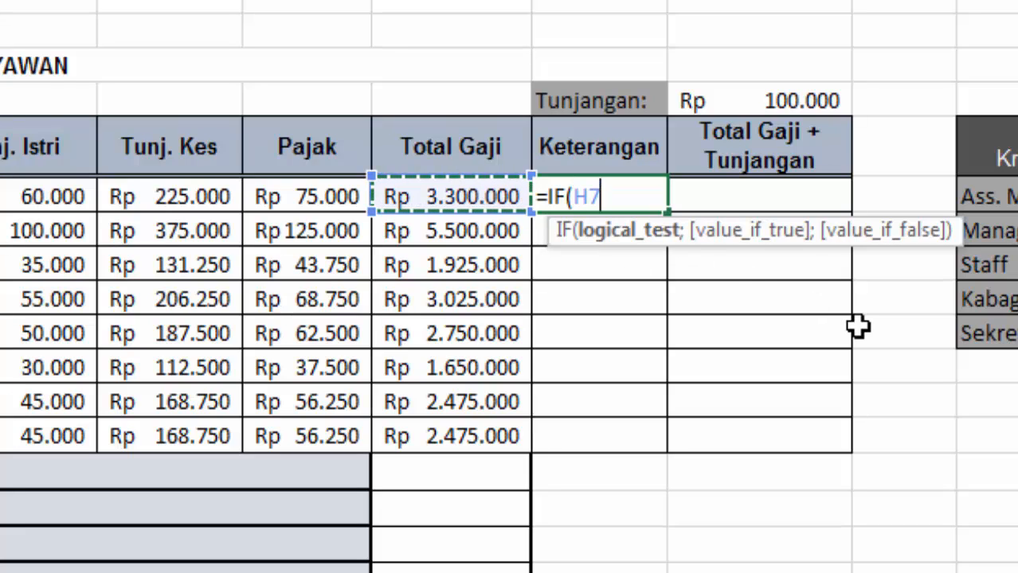
pyautogui.write('<')
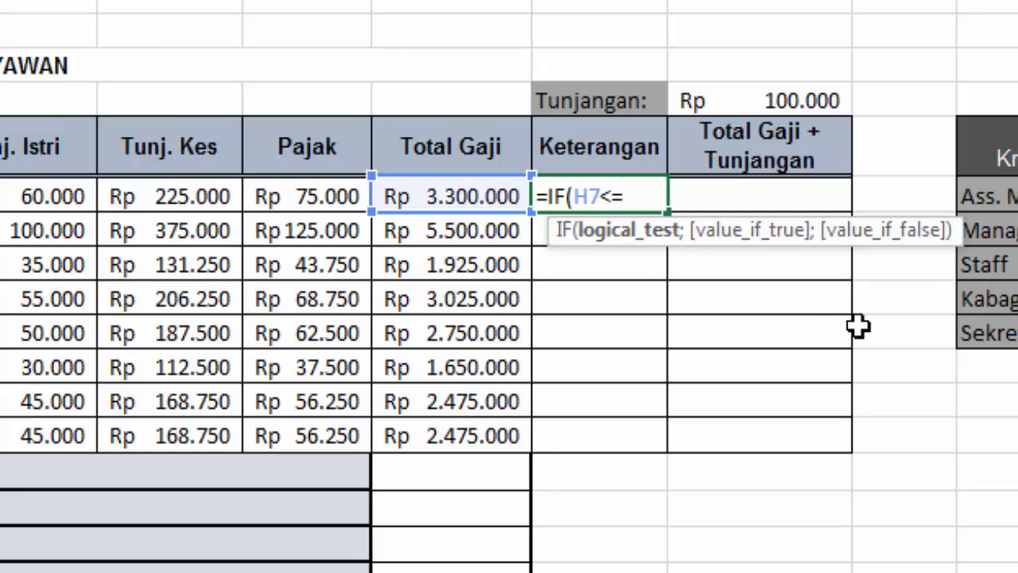
pyautogui.write('=3')
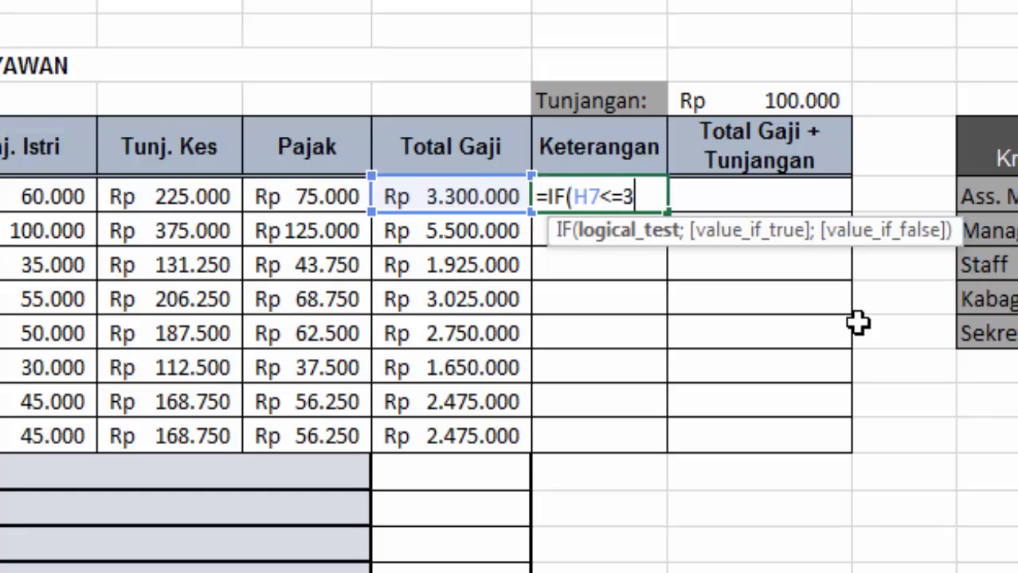
pyautogui.write('000000')
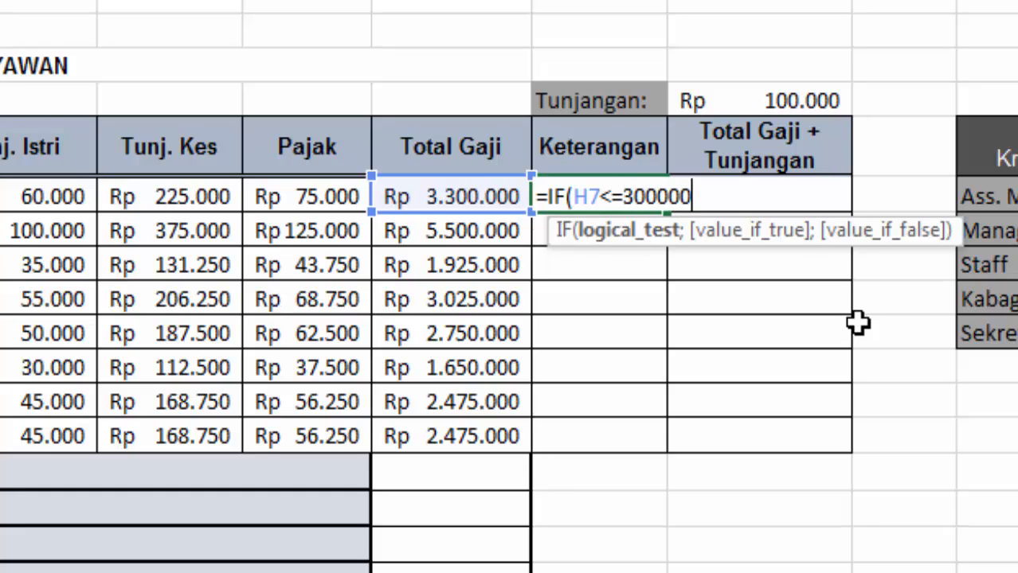
pyautogui.write(';')
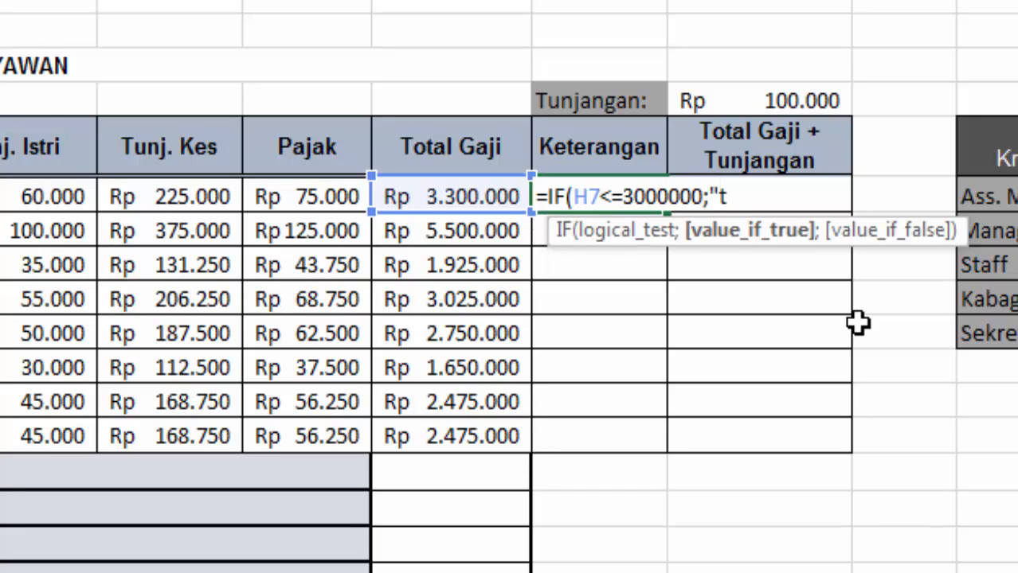
pyautogui.write('"TUNJ')
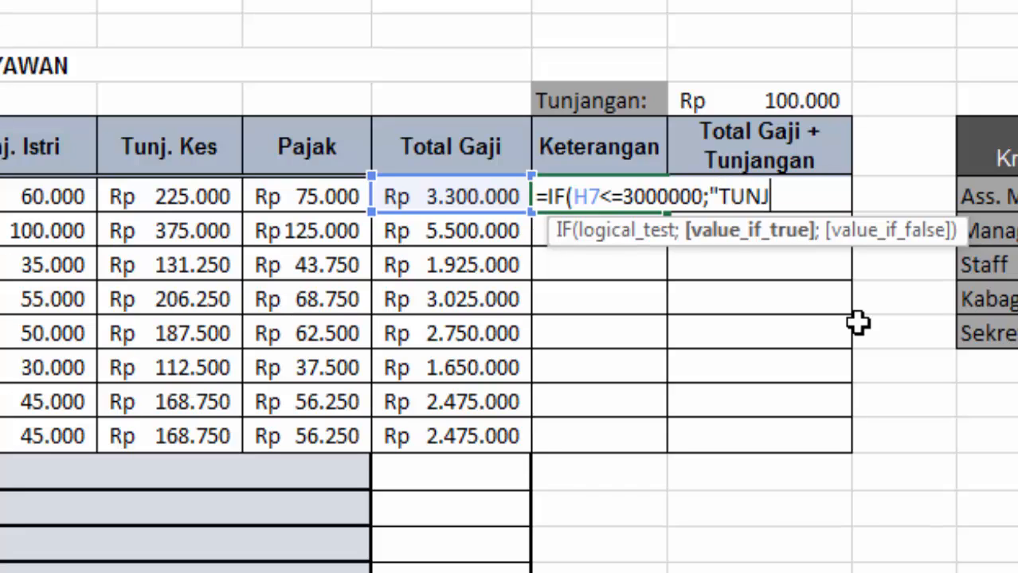
pyautogui.write('ANGAN GAJU')
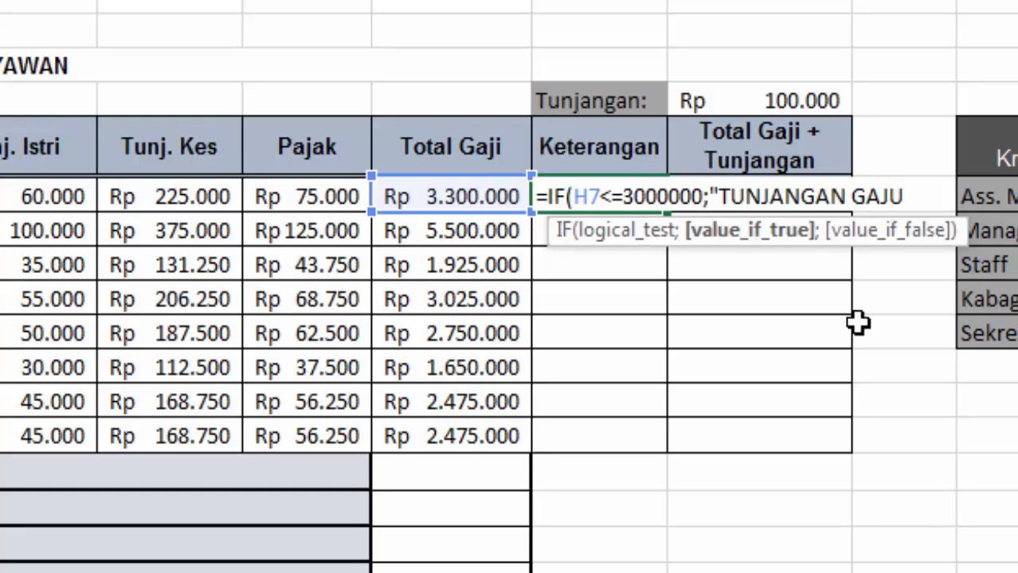
pyautogui.press('BackSpace')
pyautogui.write('I";')
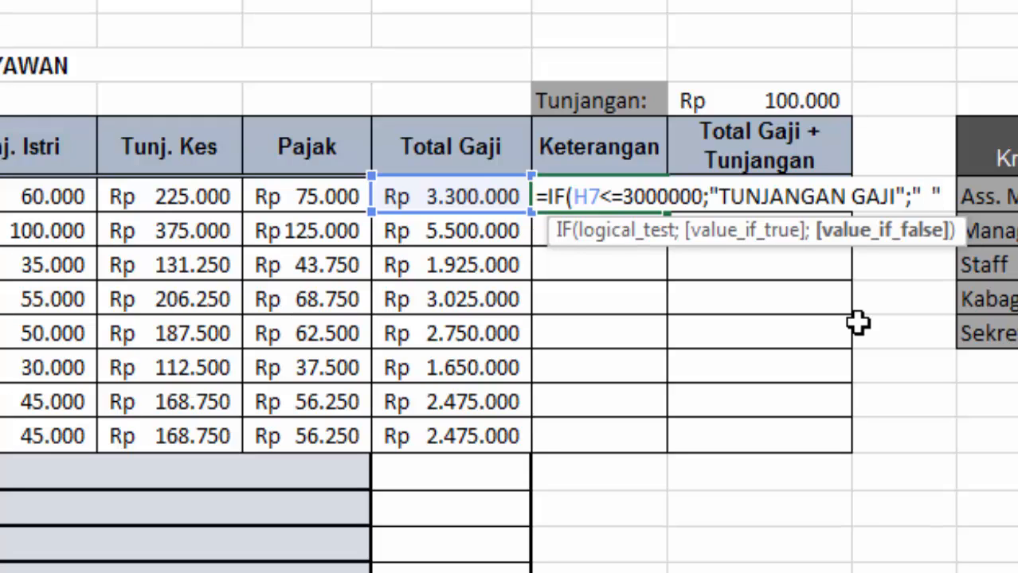
pyautogui.press('Return')
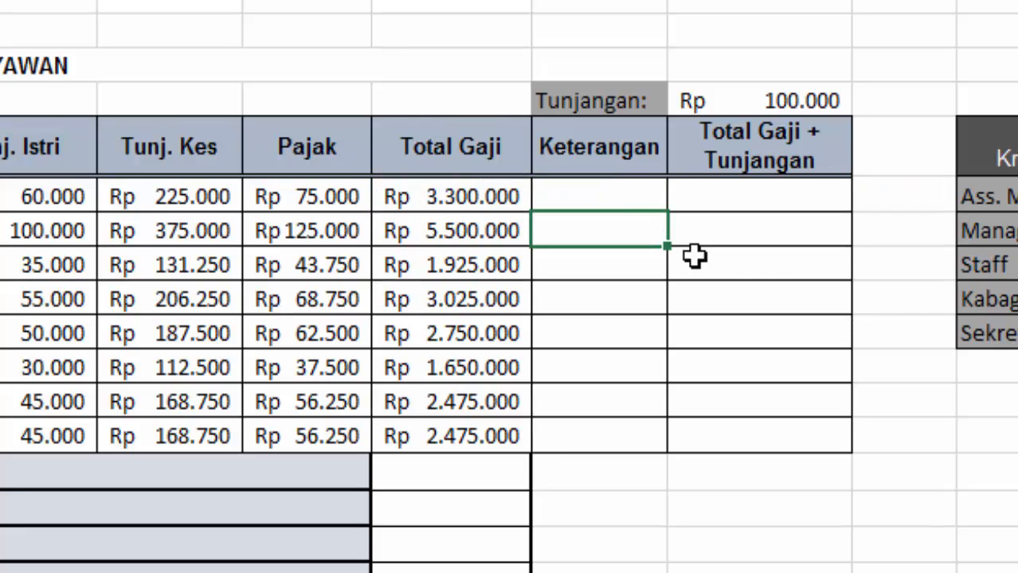
pyautogui.click(636, 201)
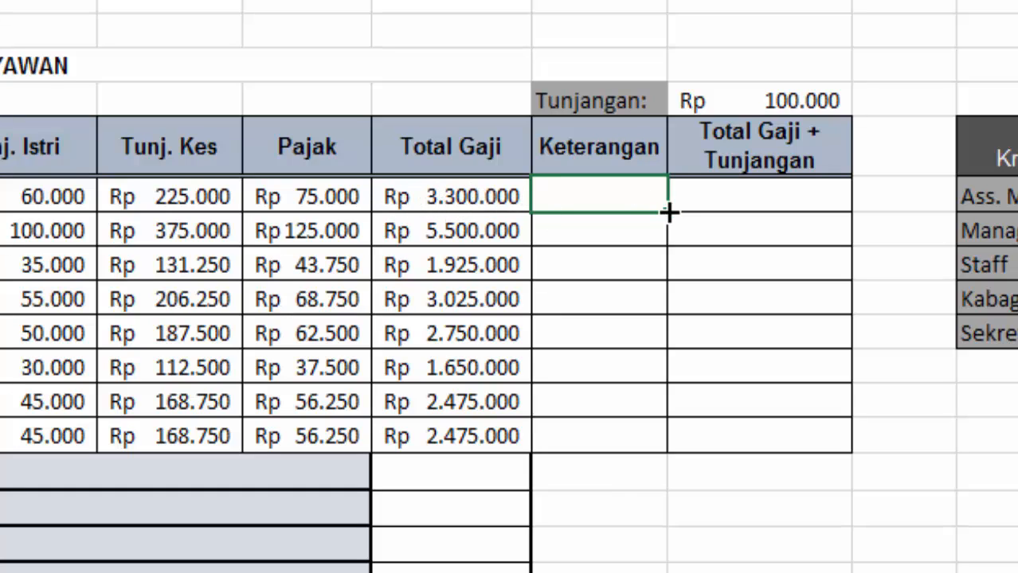
# Copy the Keterangan formula from I7 to the remaining employees through I14 and auto-fit the column's width to its contents
pyautogui.moveTo(668, 212); pyautogui.dragTo(677, 451)
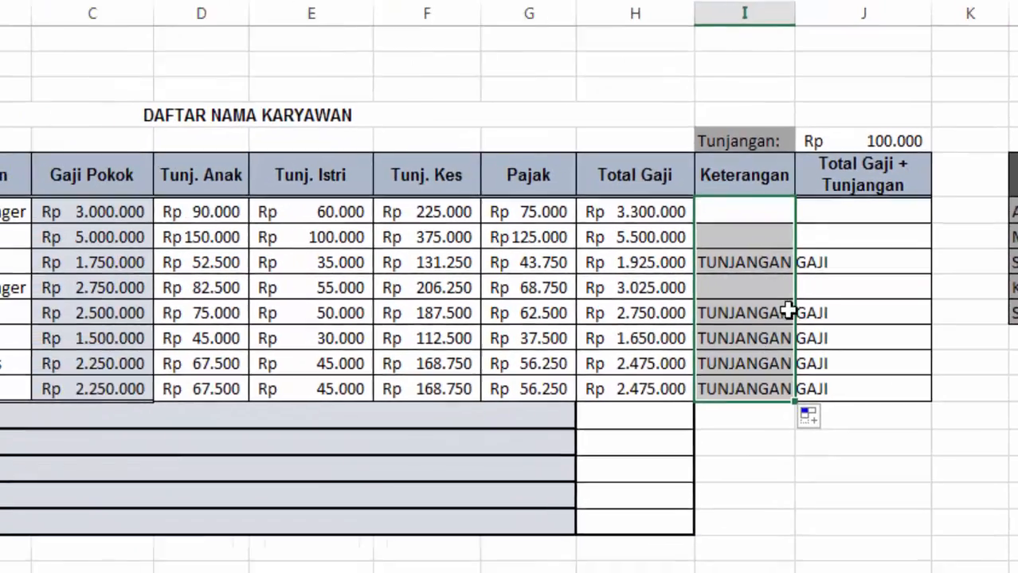
pyautogui.click(549, 263)
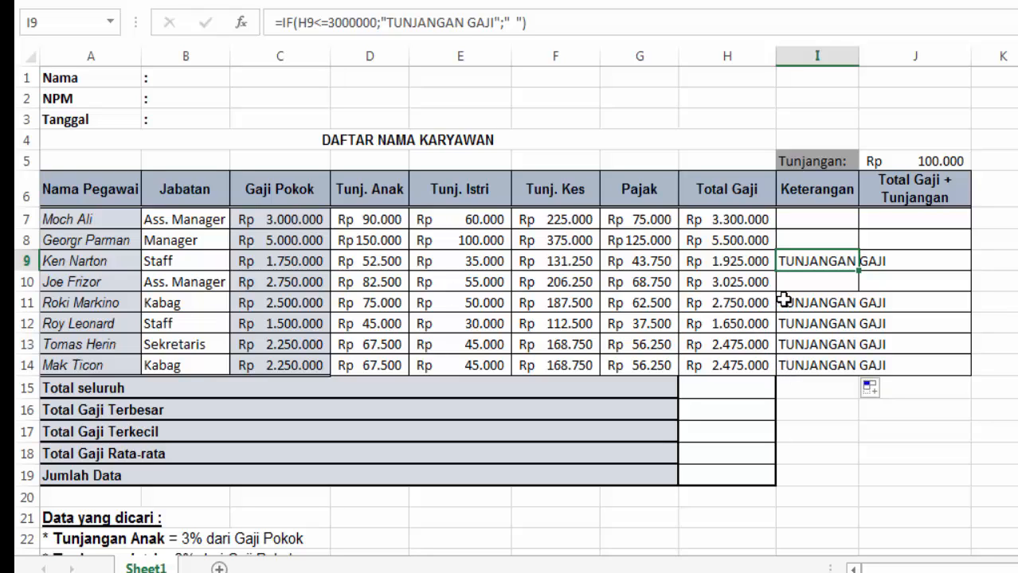
pyautogui.moveTo(786, 303); pyautogui.dragTo(790, 360)
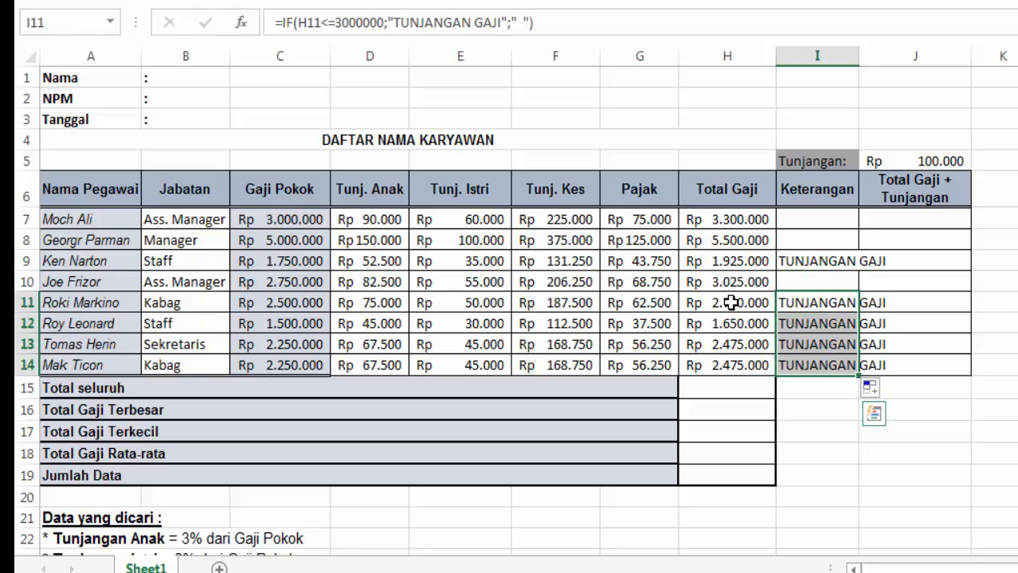
pyautogui.moveTo(731, 303); pyautogui.dragTo(771, 363)
pyautogui.click(800, 307)
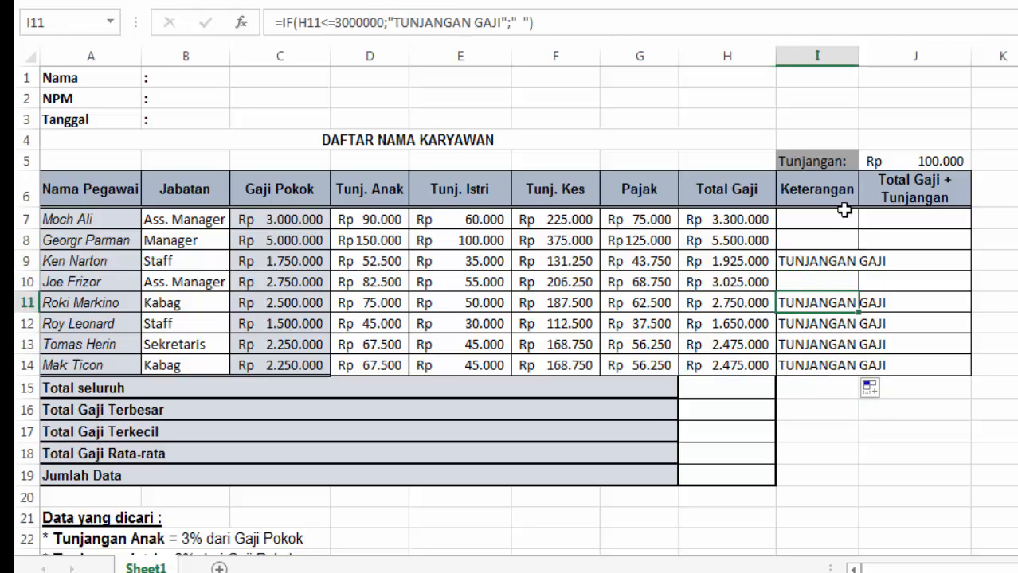
pyautogui.doubleClick(858, 56)
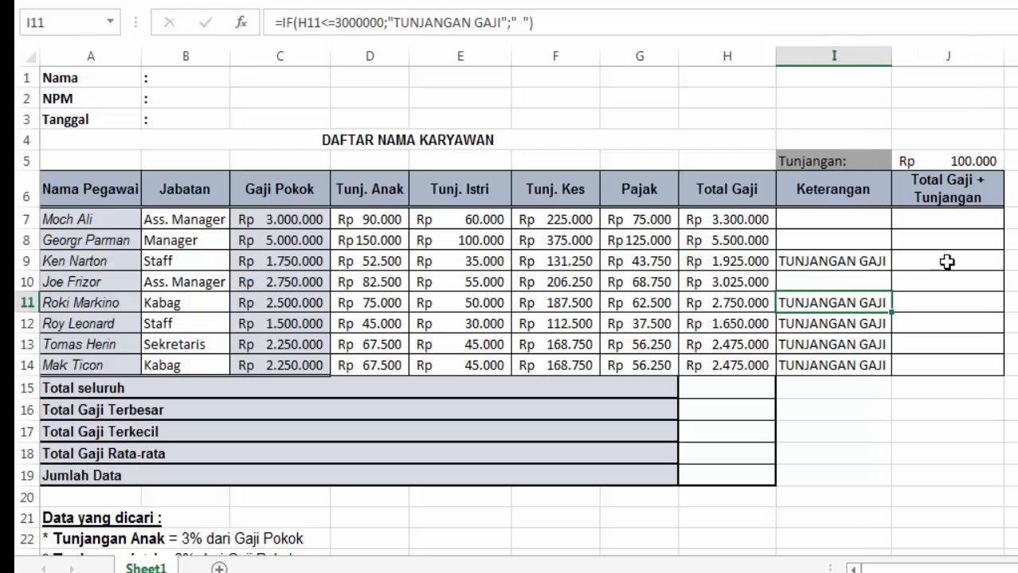
# Begin an IF formula in J7, the first Total Gaji + Tunjangan cell, with the condition I7="TUNJANGAN GAJI"
pyautogui.click(988, 216)
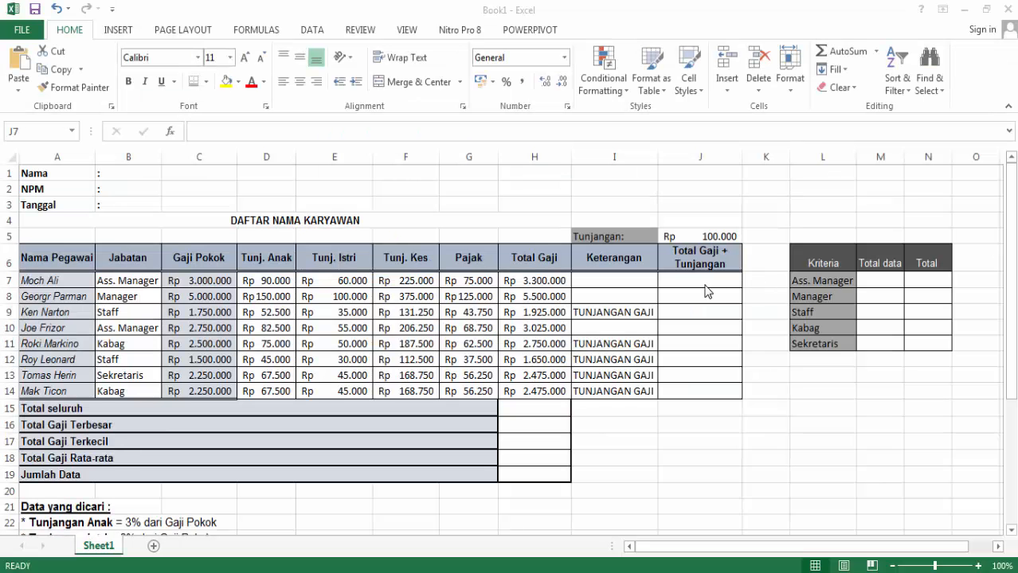
pyautogui.click(697, 275)
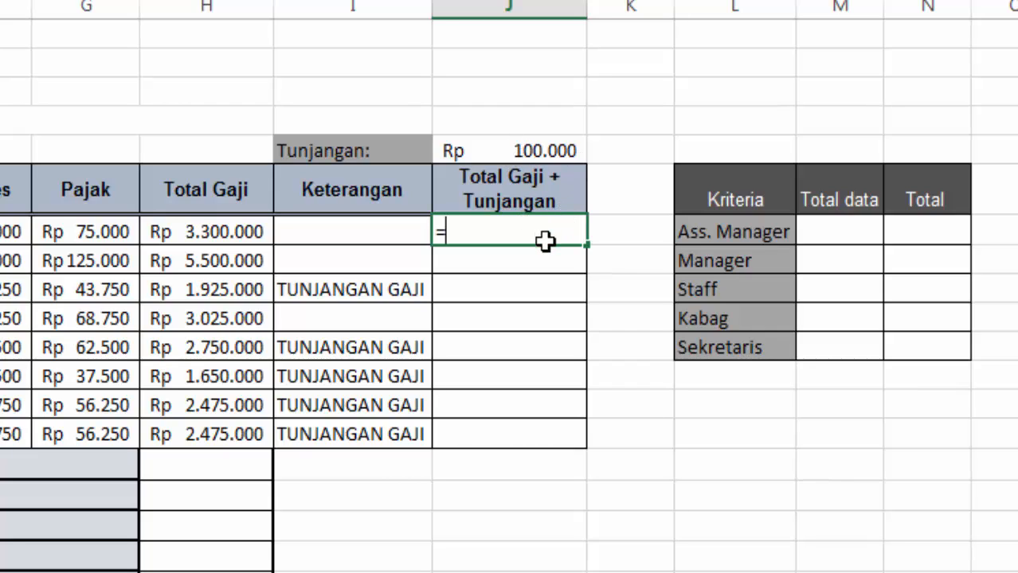
pyautogui.write('IF')
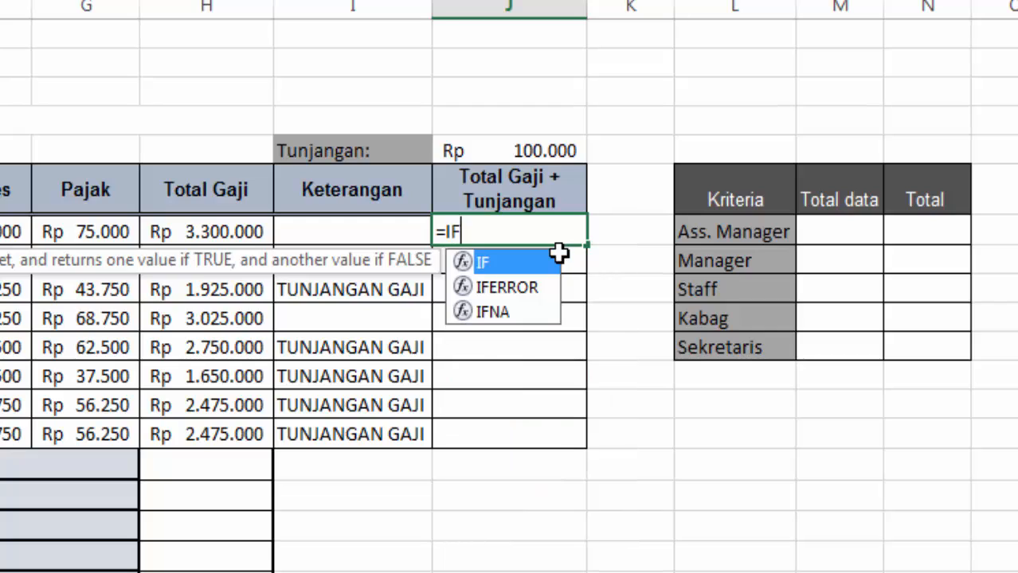
pyautogui.write('(')
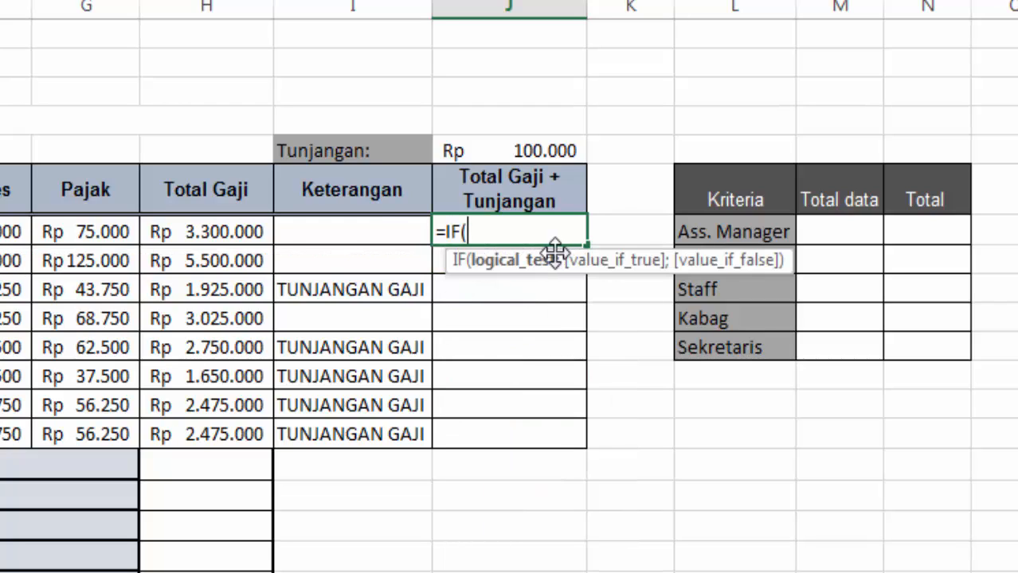
pyautogui.click(381, 227)
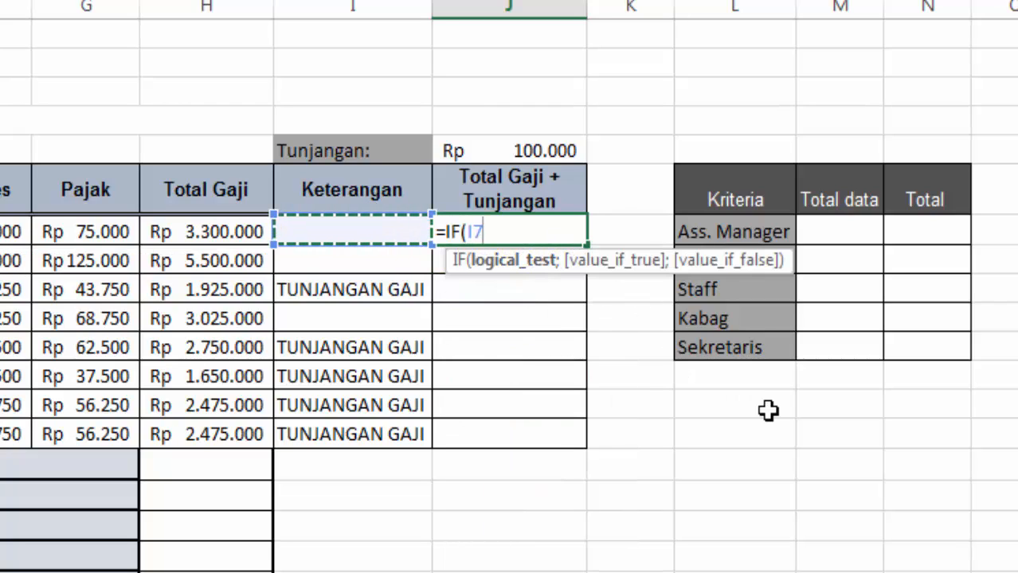
pyautogui.write('=')
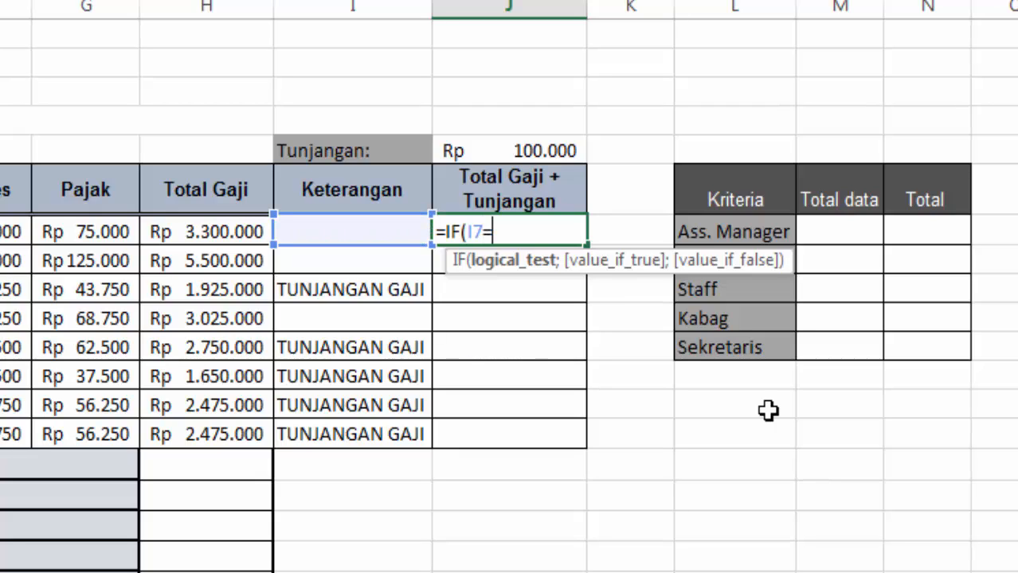
pyautogui.write('"tunjangan')
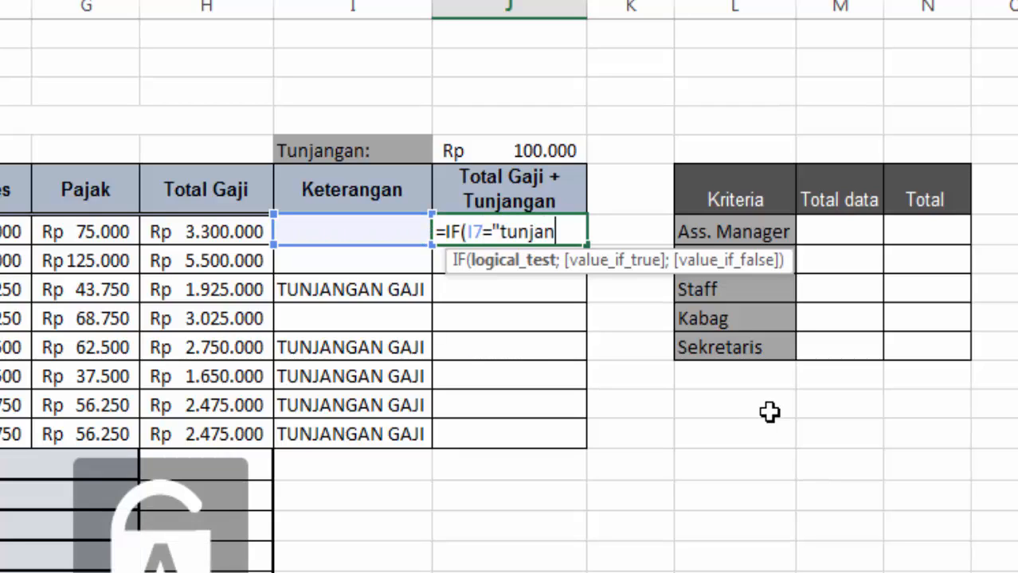
pyautogui.press('BackSpace')
pyautogui.press('BackSpace')
pyautogui.press('BackSpace')
pyautogui.press('BackSpace')
pyautogui.press('BackSpace')
pyautogui.press('BackSpace')
pyautogui.press('BackSpace')
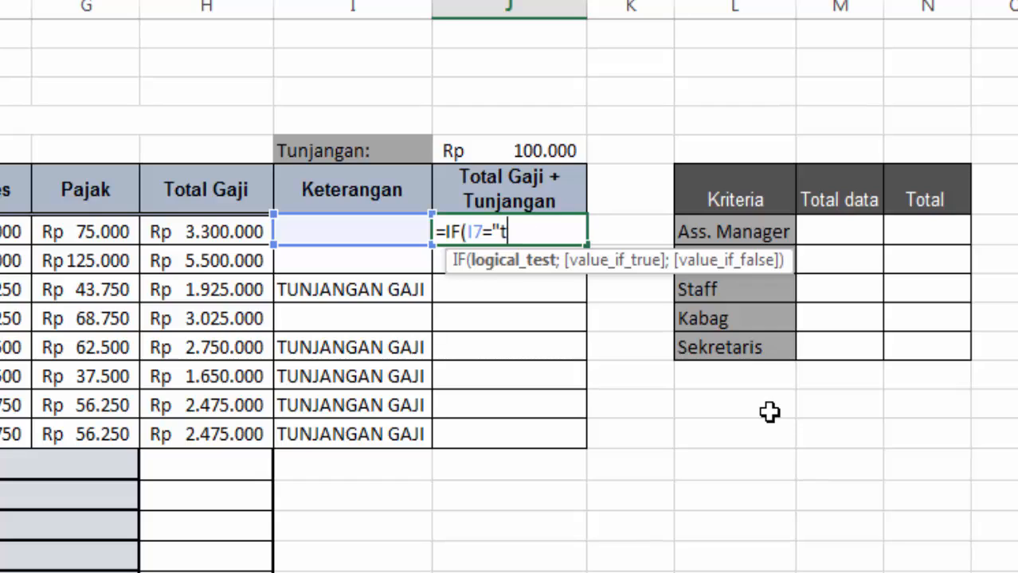
pyautogui.press('capslock')
pyautogui.write('TUNJANGAN')
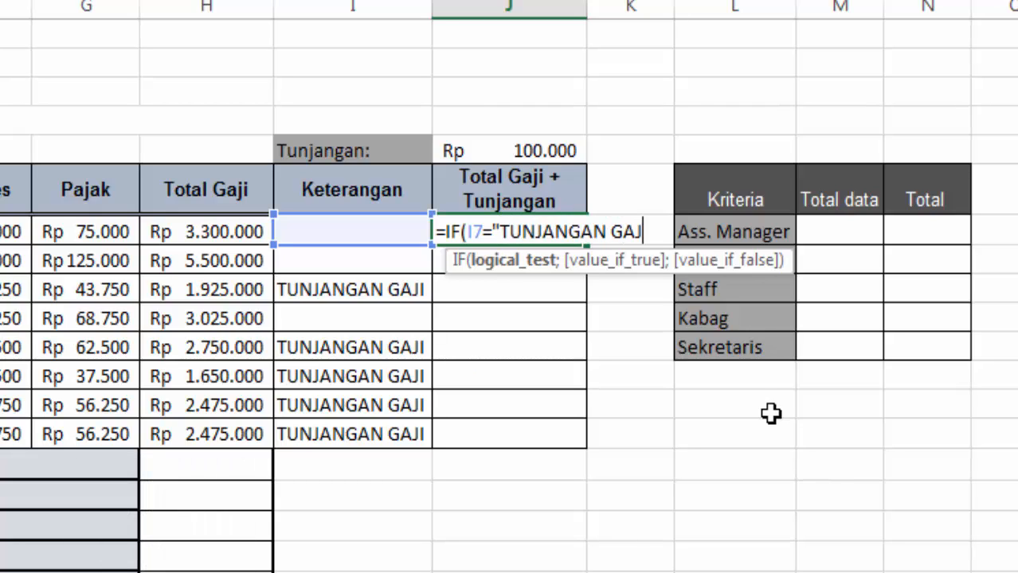
pyautogui.write(' GAJI";')
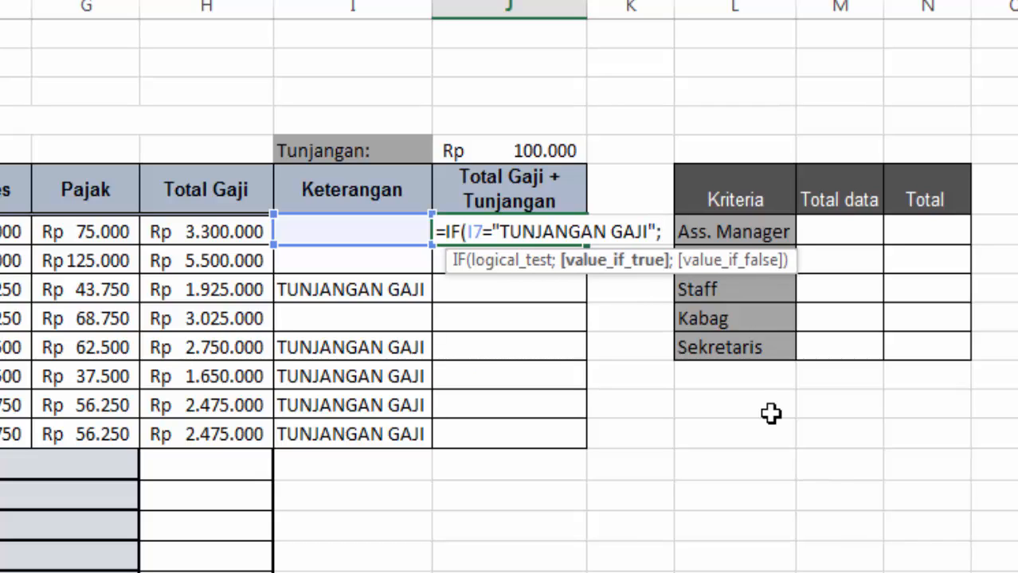
# Complete the IF formula in J7 with H7+$J$5 as the true value and H7 as the false value
pyautogui.click(196, 231)
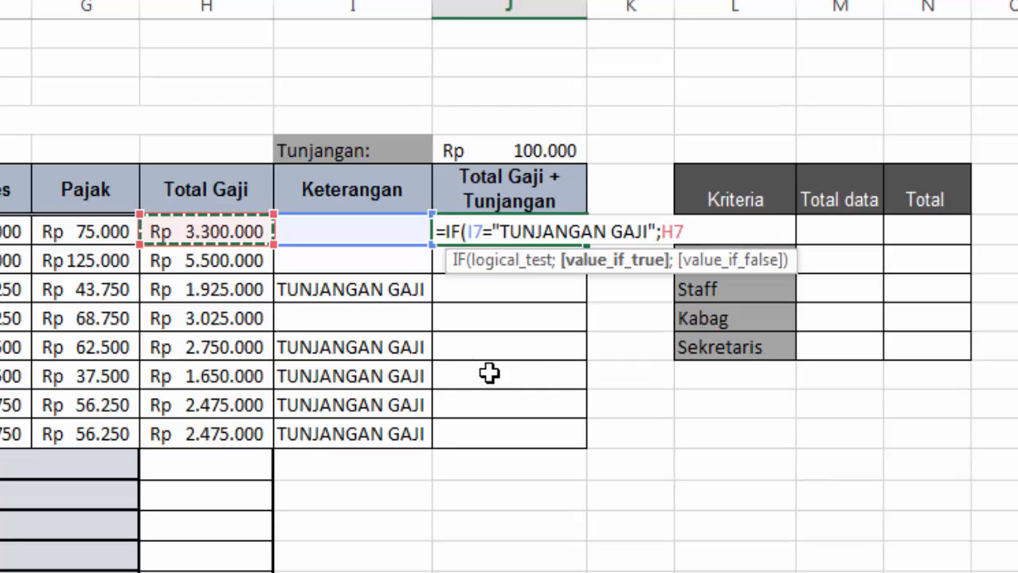
pyautogui.write('+')
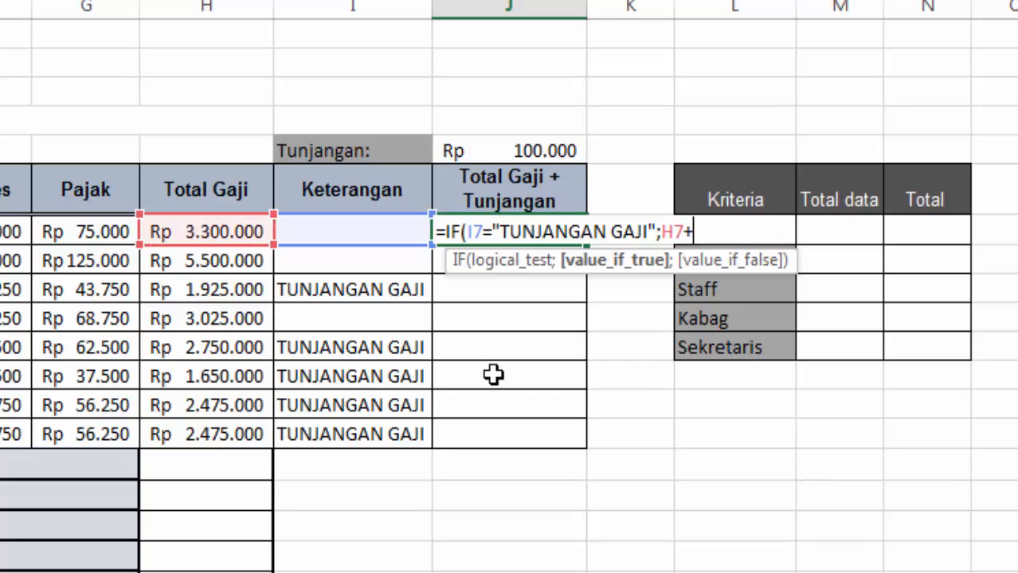
pyautogui.click(539, 151)
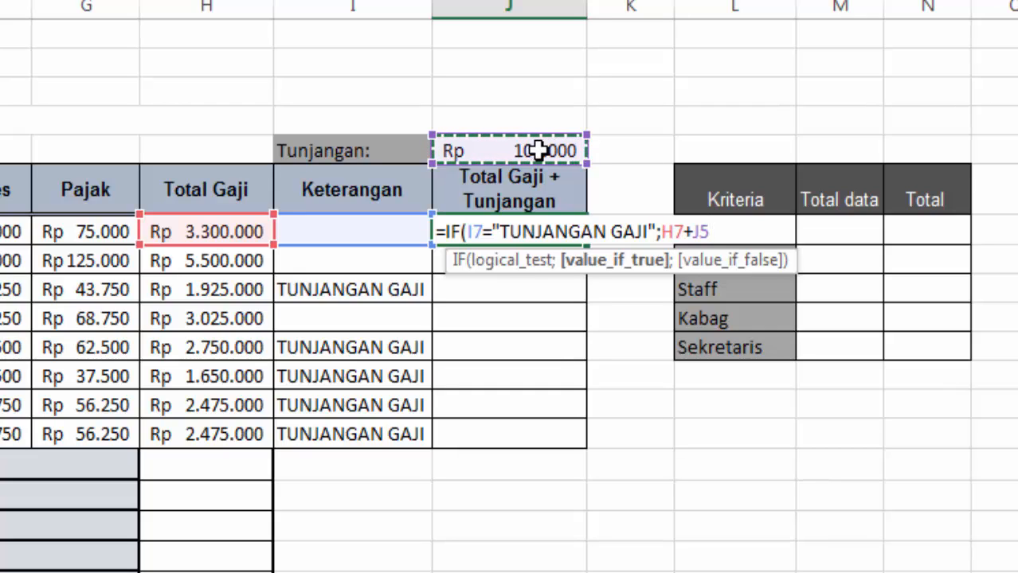
pyautogui.press('F4')
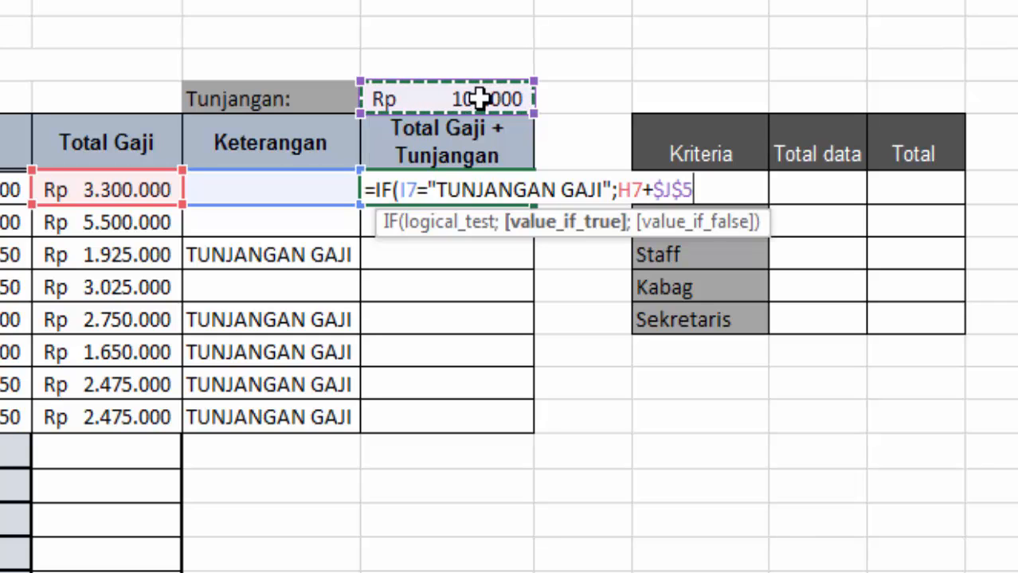
pyautogui.write(';')
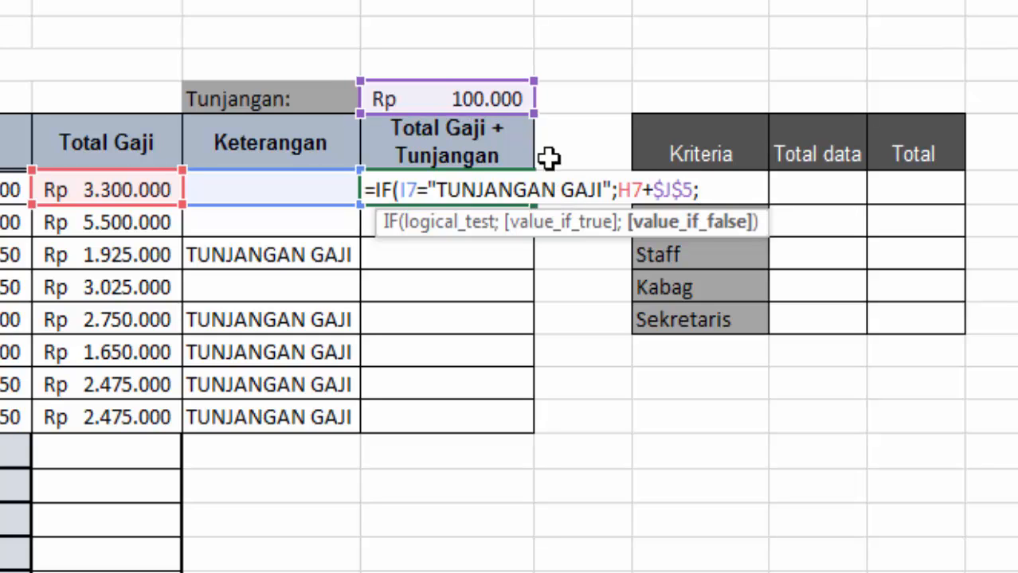
pyautogui.click(127, 188)
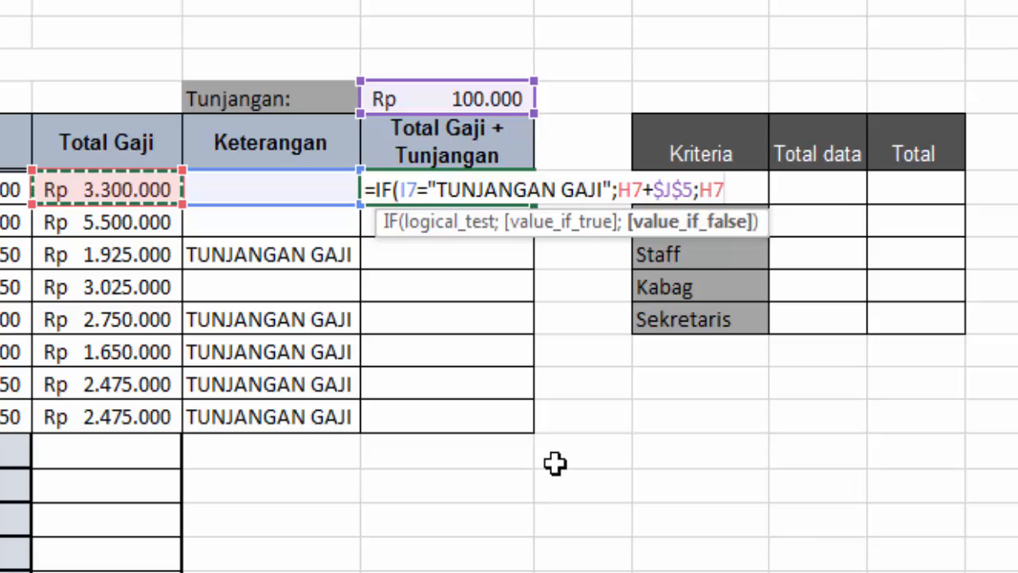
pyautogui.write(')')
pyautogui.press('Return')
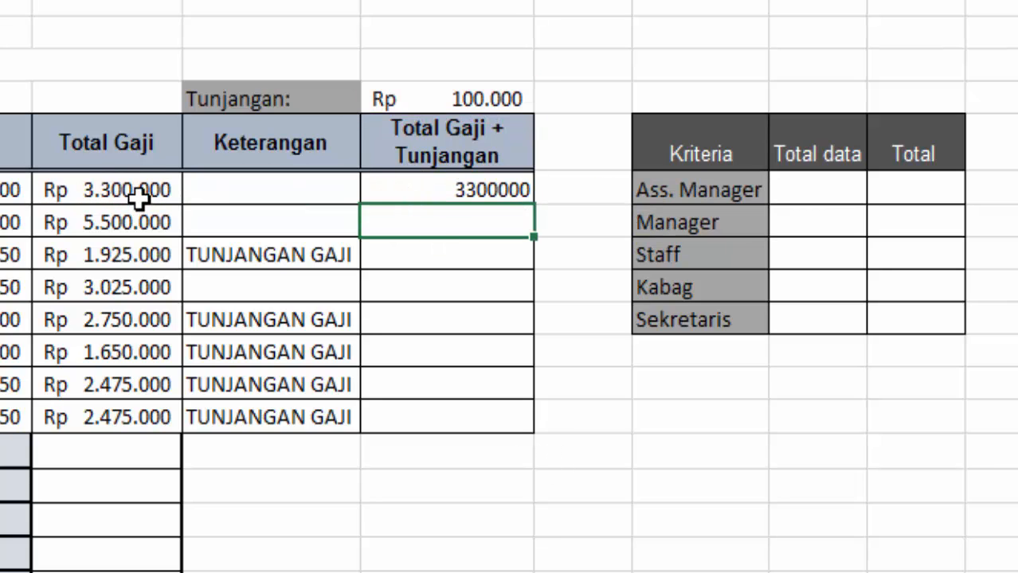
# Copy the Total Gaji + Tunjangan formula from J7 through J14 and compare the results with Total Gaji and Keterangan
pyautogui.click(225, 185)
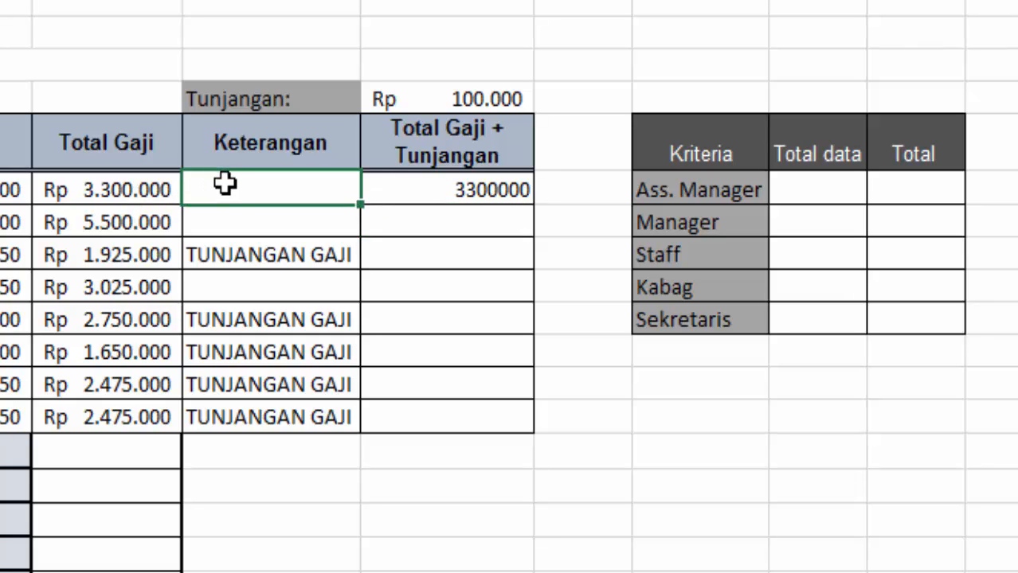
pyautogui.click(130, 183)
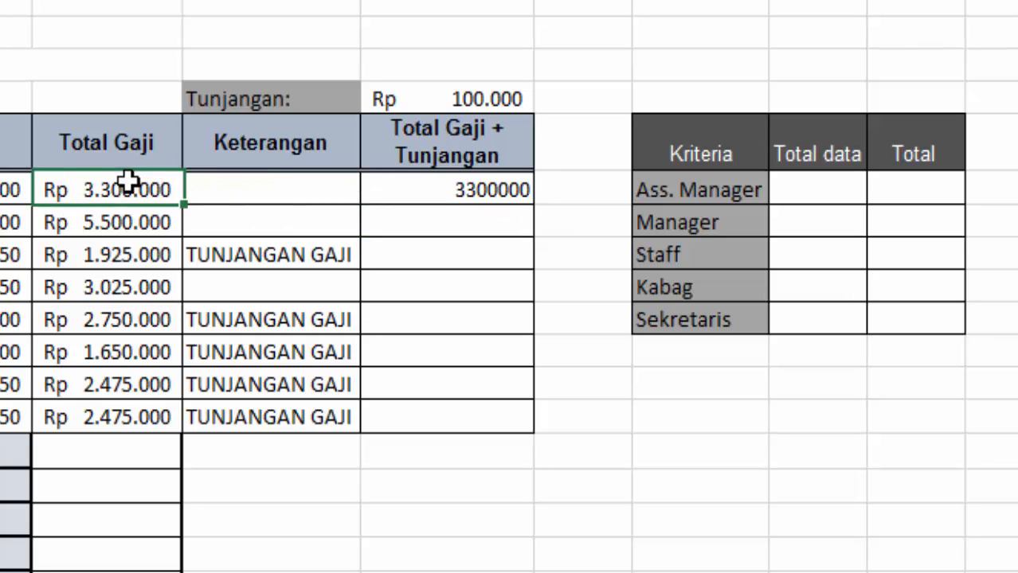
pyautogui.click(504, 191)
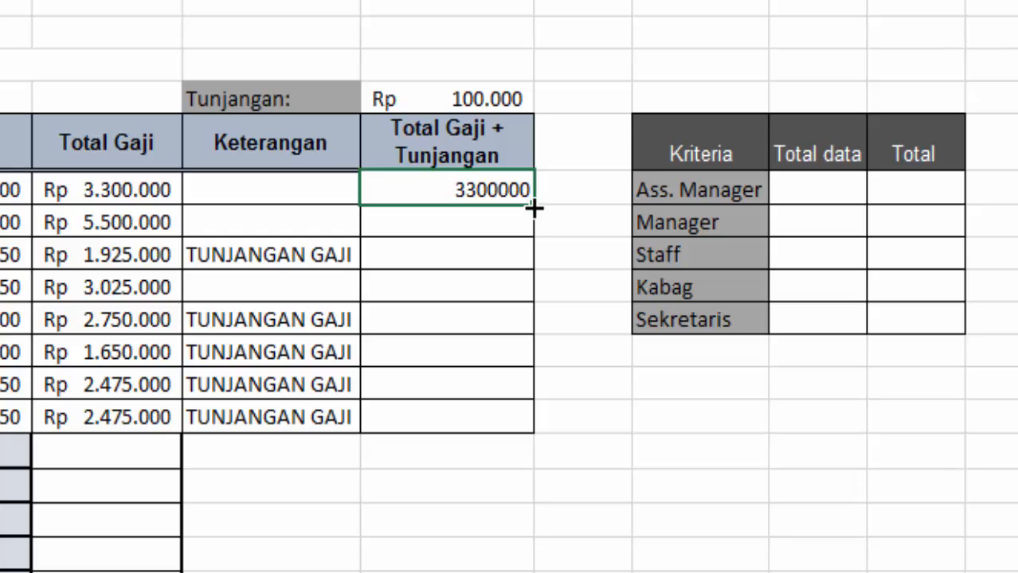
pyautogui.moveTo(533, 206); pyautogui.dragTo(514, 436)
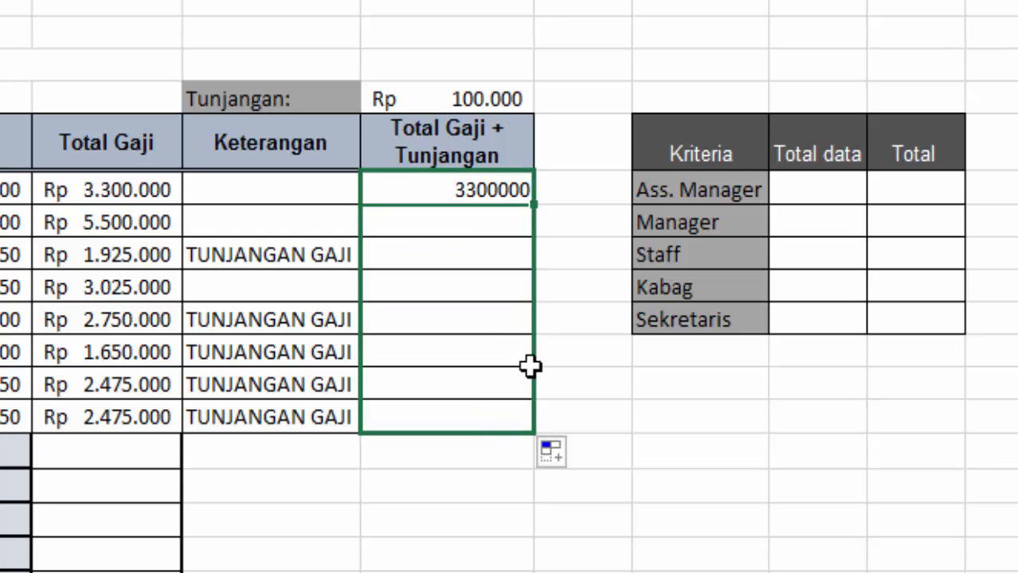
pyautogui.click(497, 218)
pyautogui.click(130, 225)
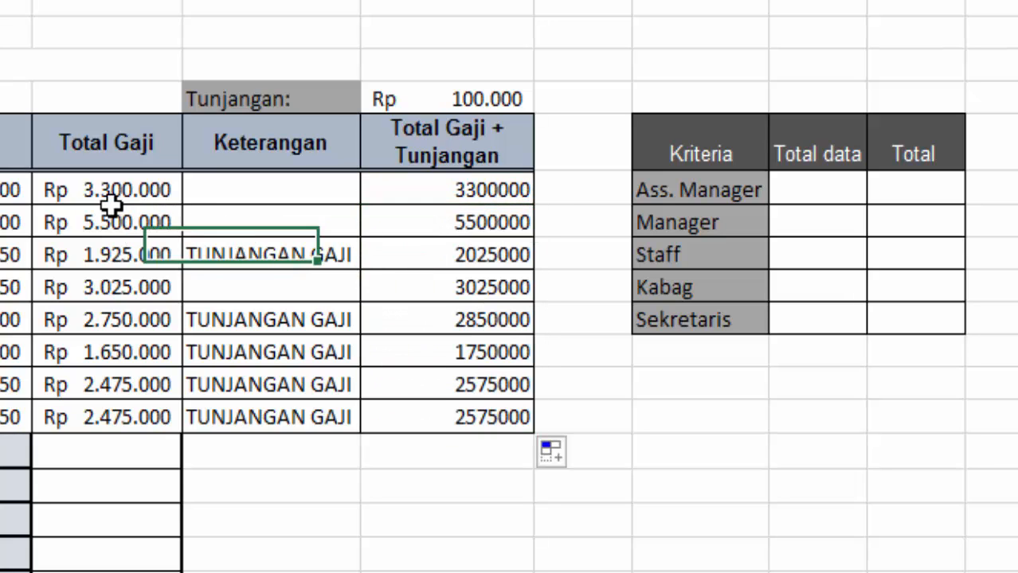
pyautogui.click(305, 259)
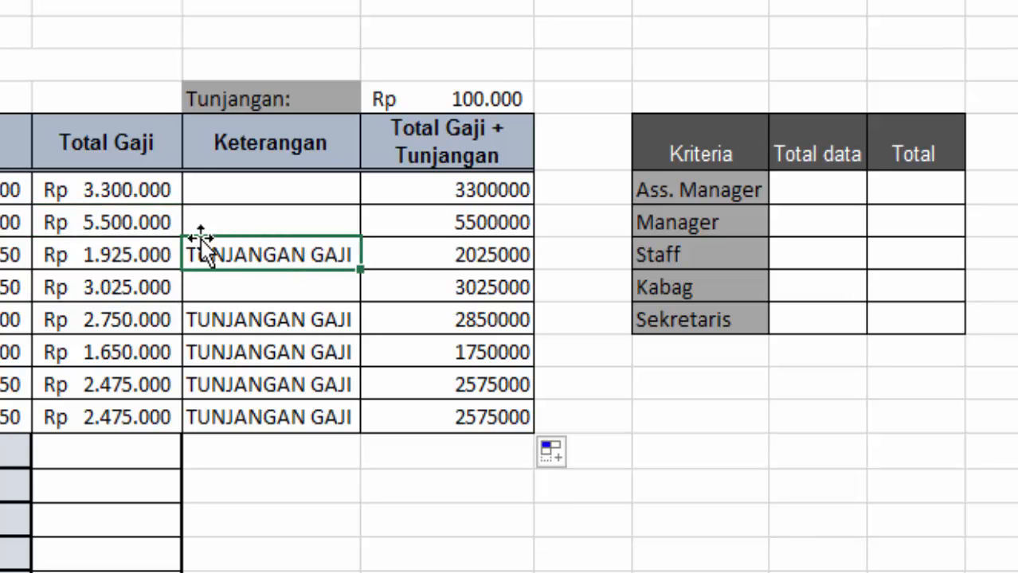
pyautogui.click(423, 254)
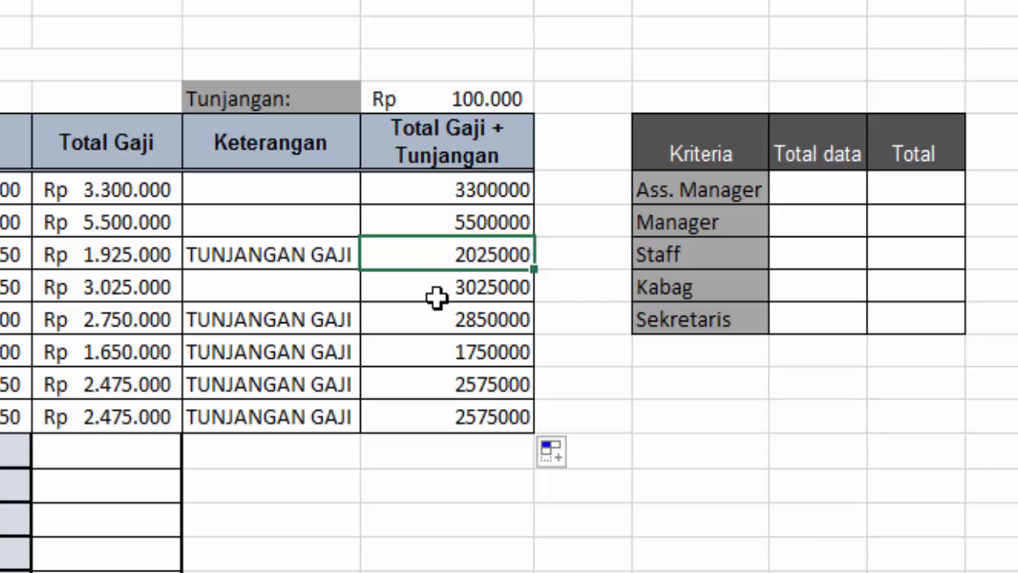
pyautogui.click(456, 315)
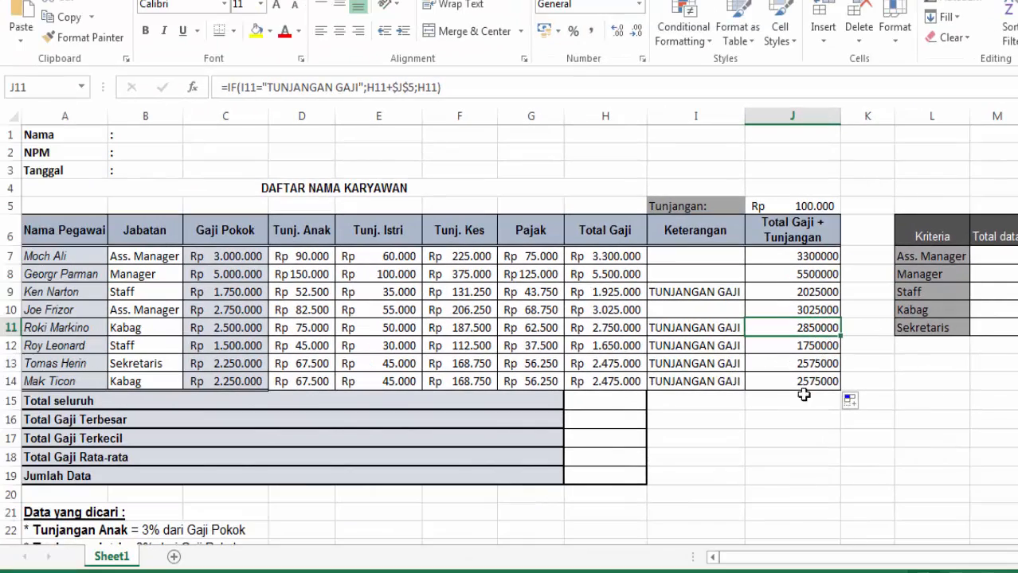
pyautogui.moveTo(531, 400); pyautogui.dragTo(689, 398)
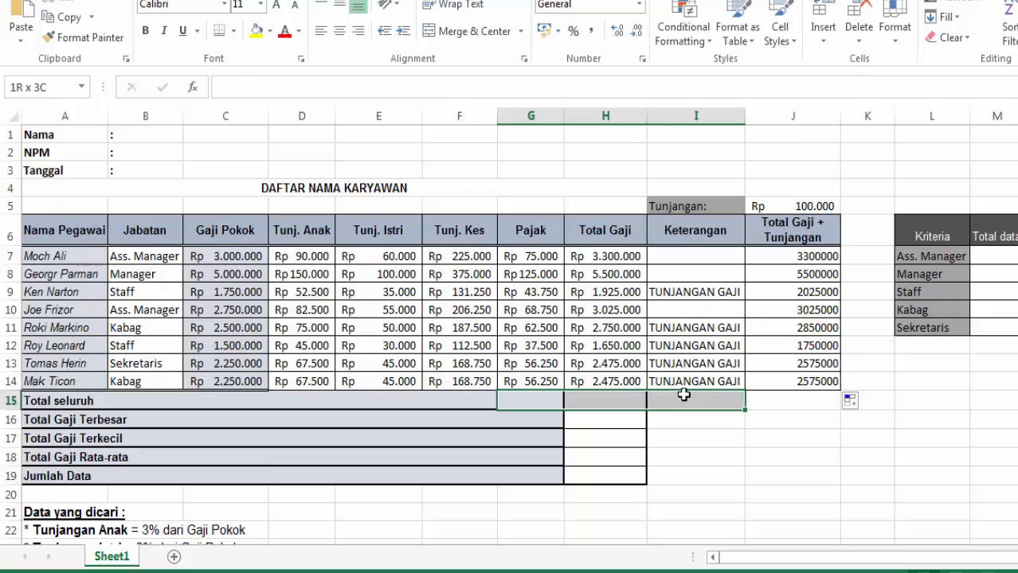
pyautogui.click(790, 398)
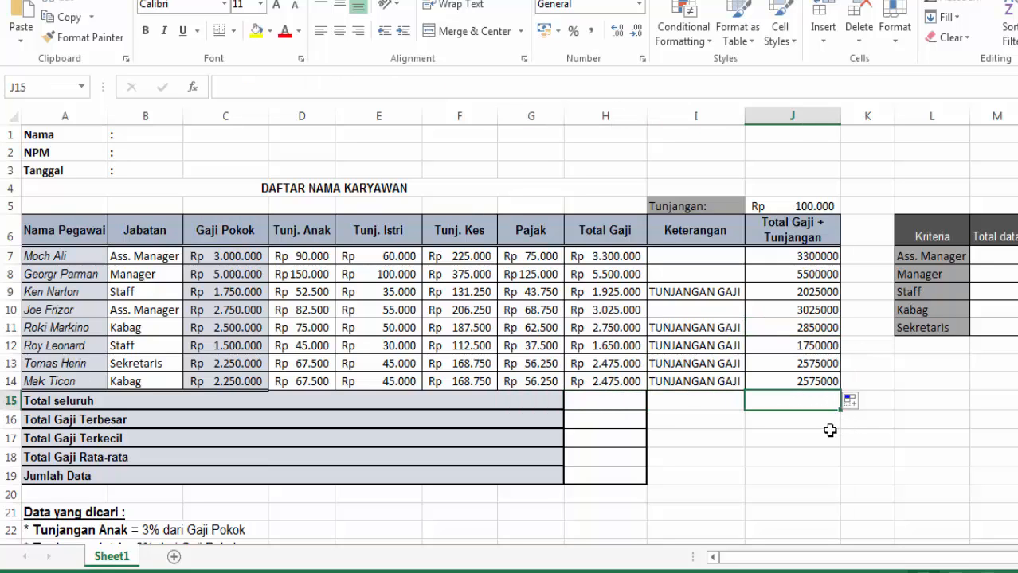
pyautogui.hotkey('shift', 'Down')
pyautogui.hotkey('shift', 'Down')
pyautogui.hotkey('shift', 'Down')
pyautogui.hotkey('shift', 'Down')
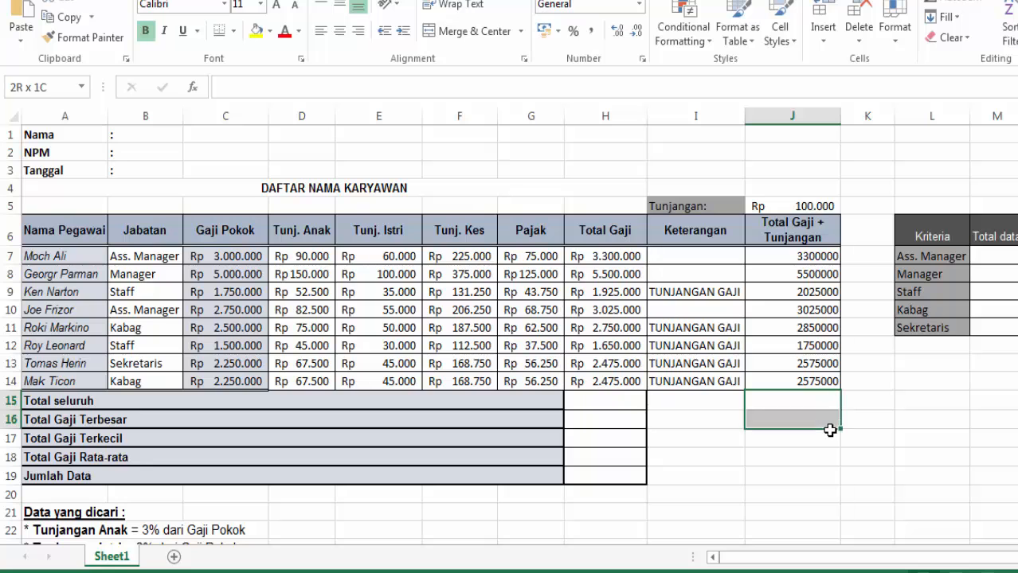
pyautogui.hotkey('ctrl', 'b')
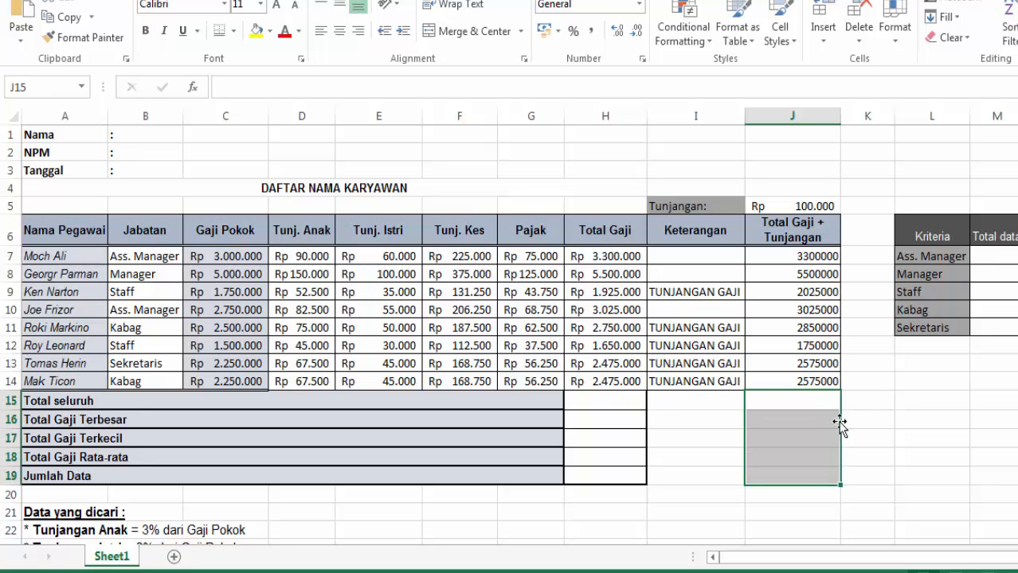
pyautogui.click(813, 400)
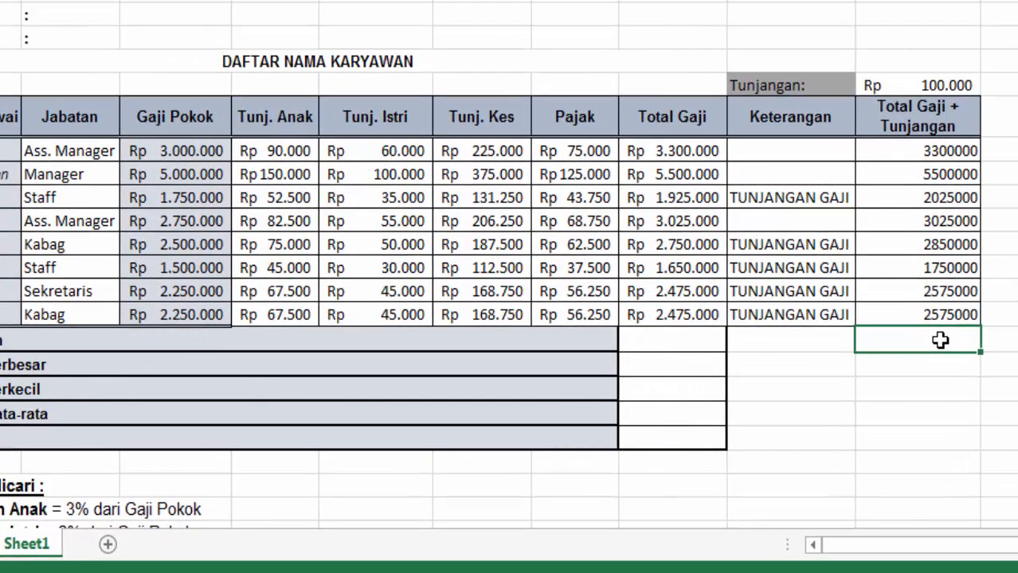
# Enter =SUM(J7:J14) in J15 to total the Total Gaji + Tunjangan column for the Total seluruh row
pyautogui.write('=SUM(')
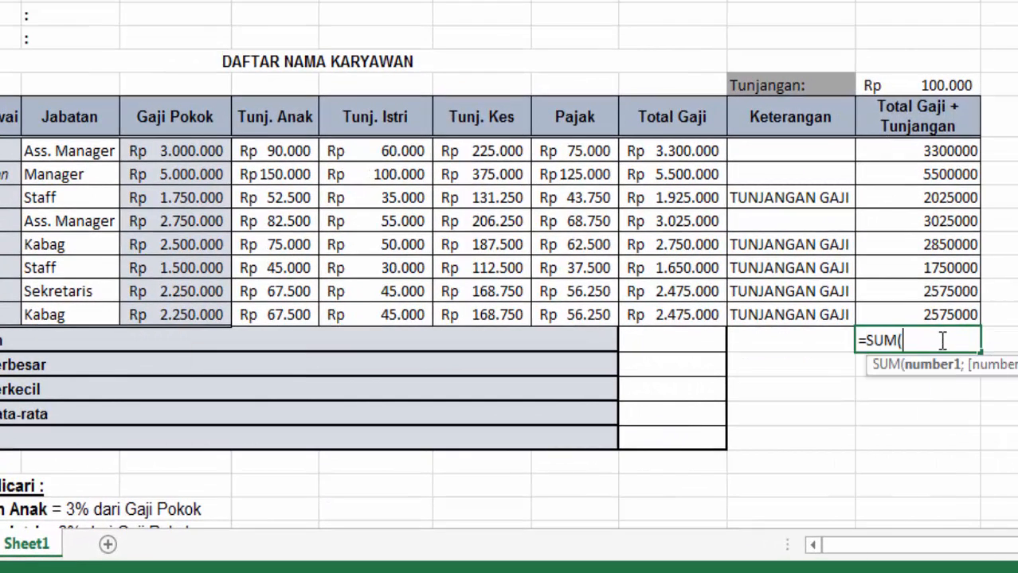
pyautogui.click(922, 150)
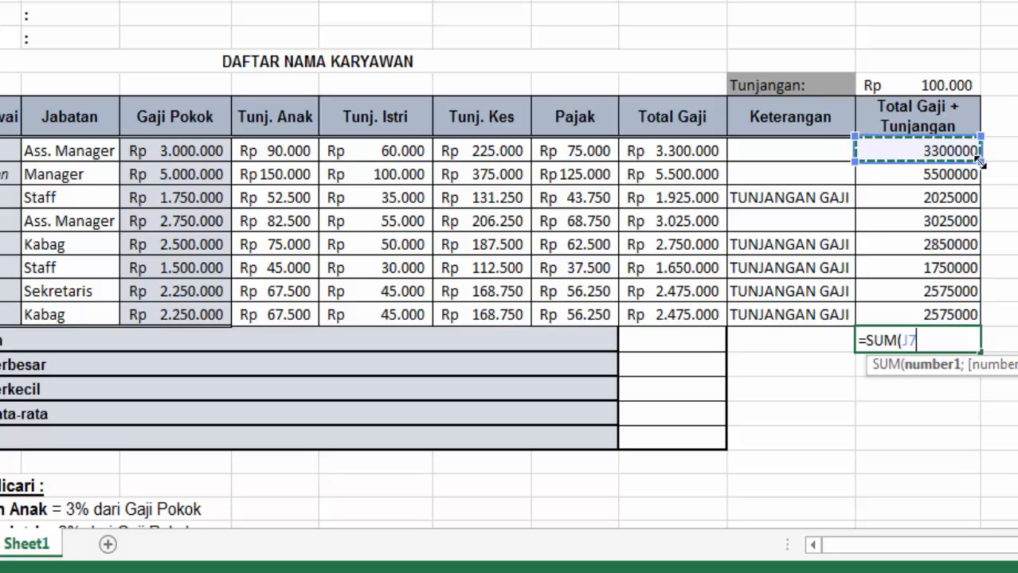
pyautogui.moveTo(981, 159); pyautogui.dragTo(976, 330)
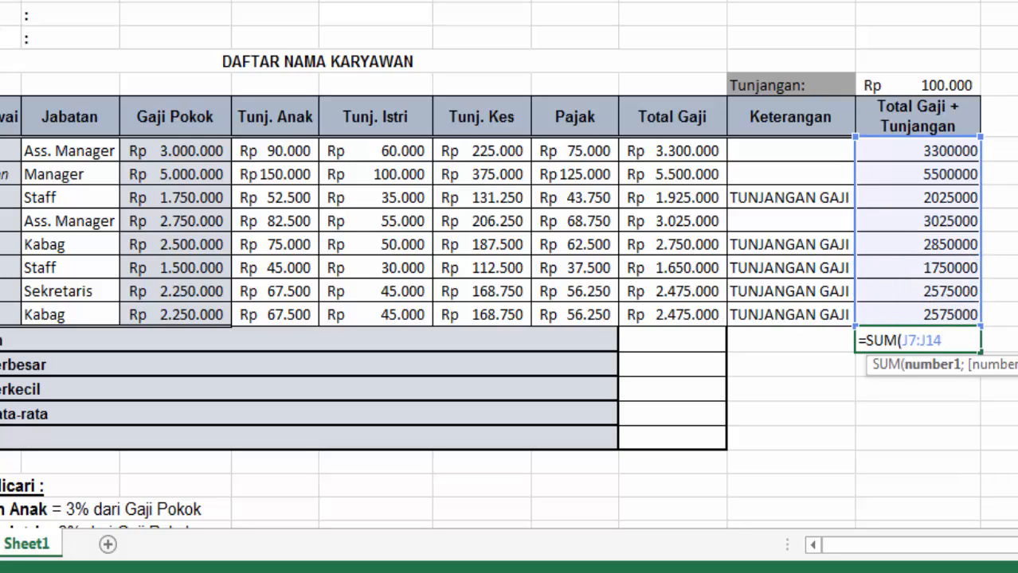
pyautogui.press('Return')
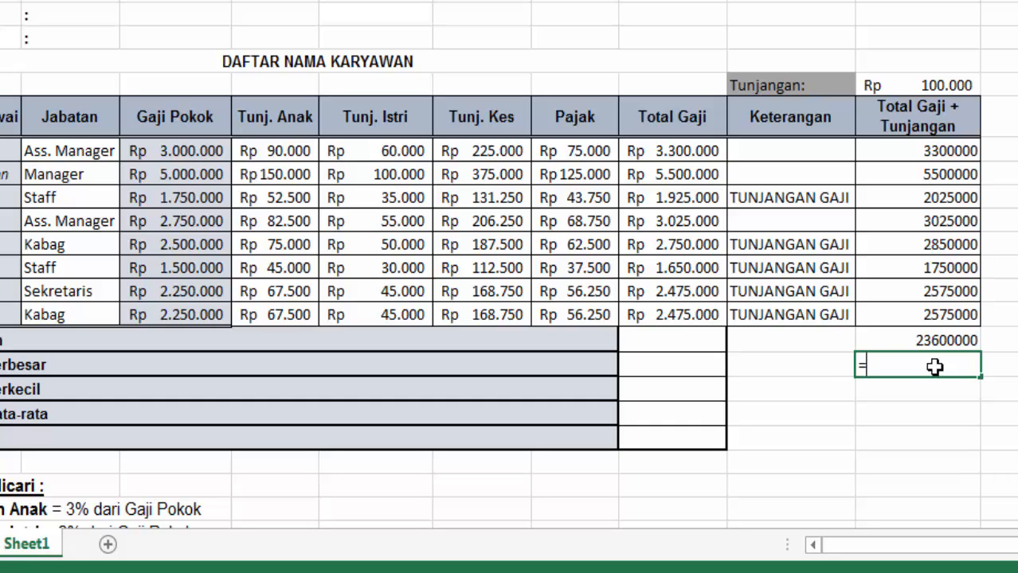
# Enter =MAX(J7:J14) in J16 to find the largest salary for the Total Gaji Terbesar row
pyautogui.write('MAX')
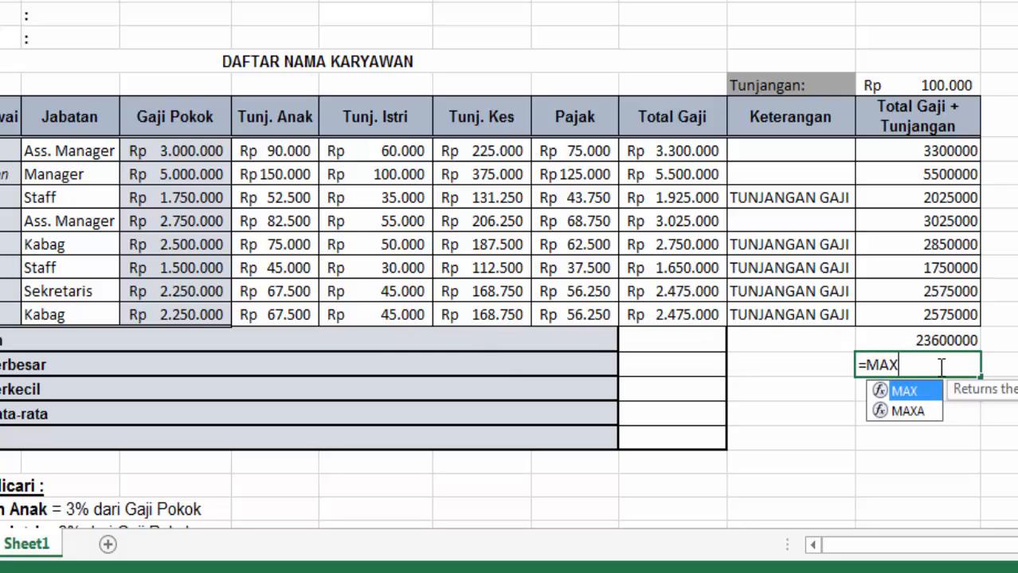
pyautogui.write('(')
pyautogui.moveTo(926, 155); pyautogui.dragTo(932, 315)
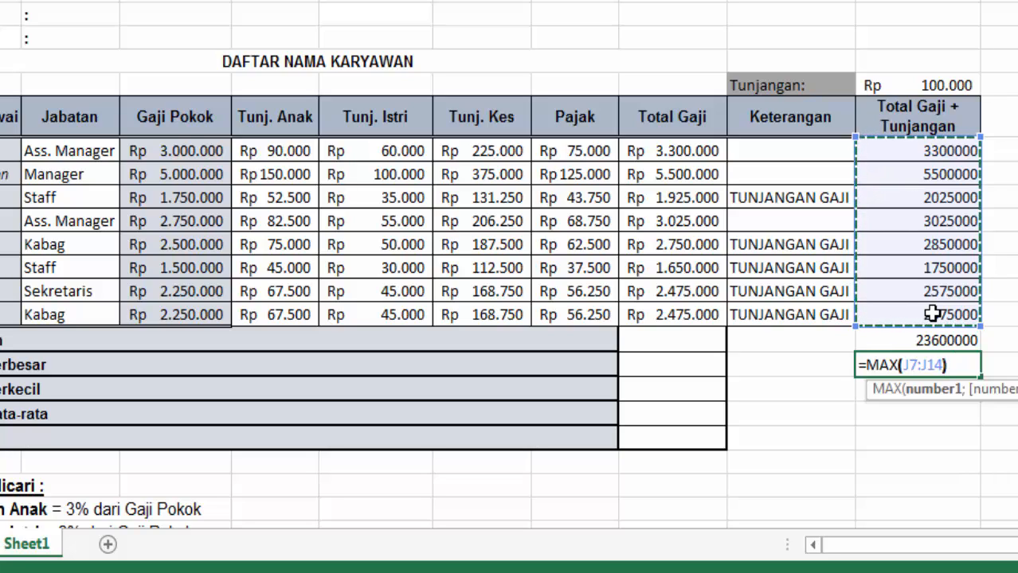
pyautogui.write(')')
pyautogui.press('Return')
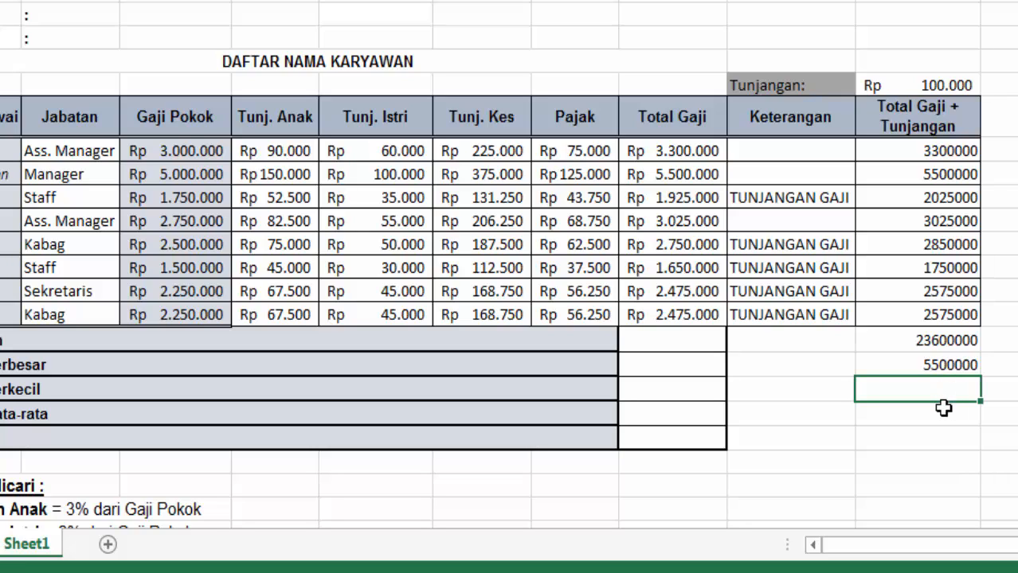
# Enter =MIN(J7:J14) in J17 to find the smallest salary for the Total Gaji Terkecil row
pyautogui.write('=MIN(')
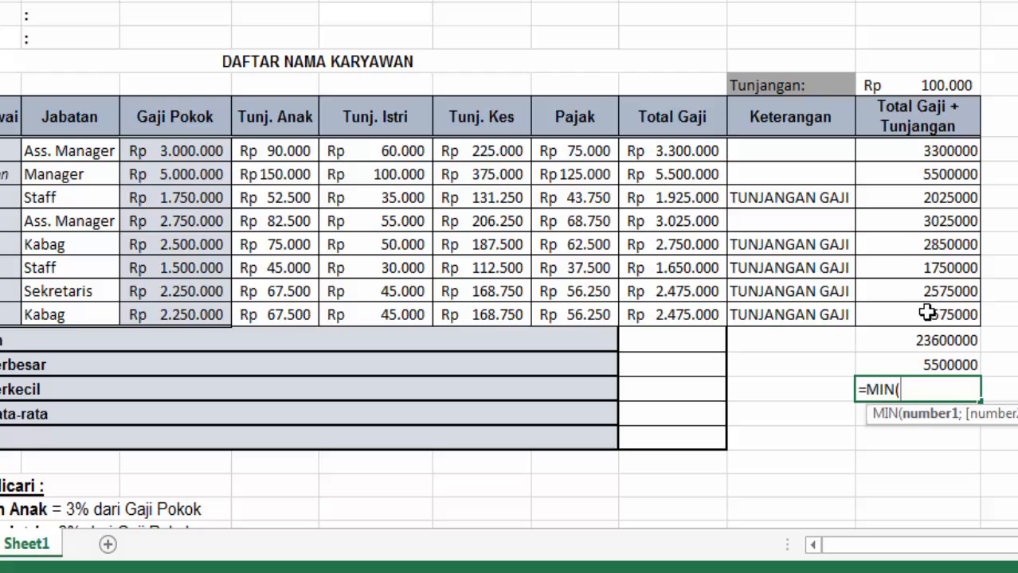
pyautogui.moveTo(870, 314); pyautogui.dragTo(882, 153)
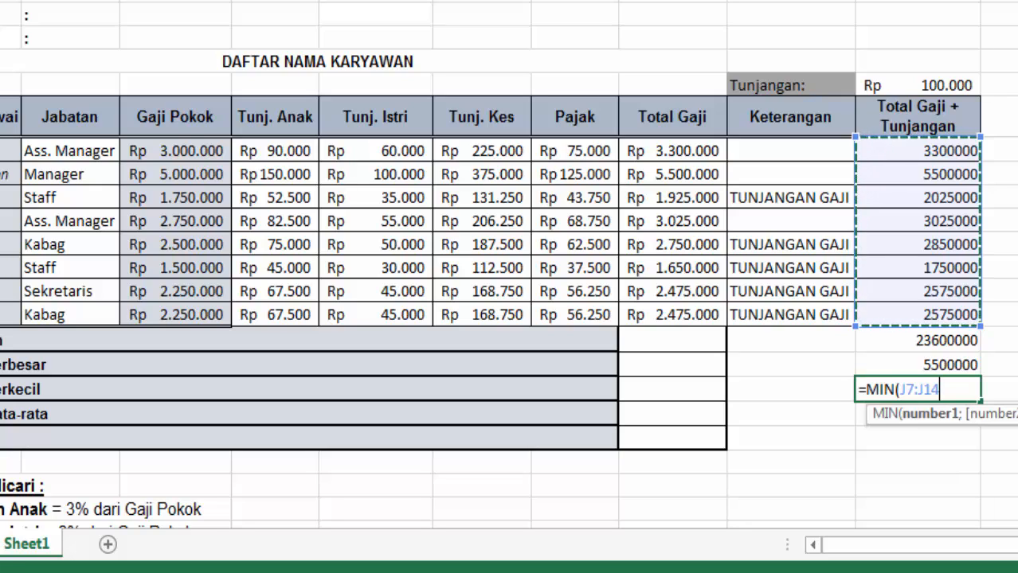
pyautogui.write(')')
pyautogui.press('Return')
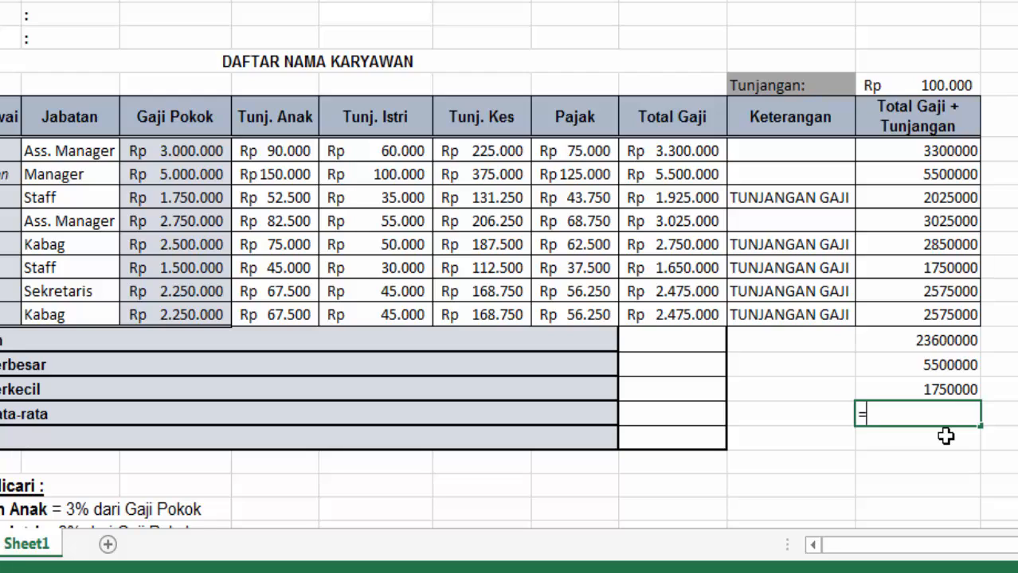
# Enter an AVERAGE formula over J7:J14 in J18 for the Total Gaji Rata-rata row
pyautogui.write('AV')
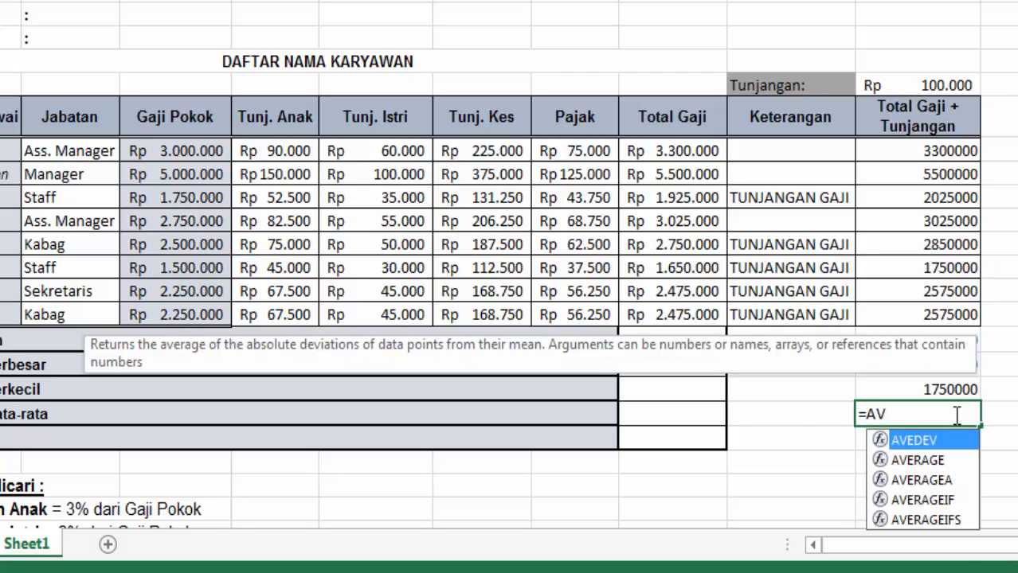
pyautogui.write('ERAGE(')
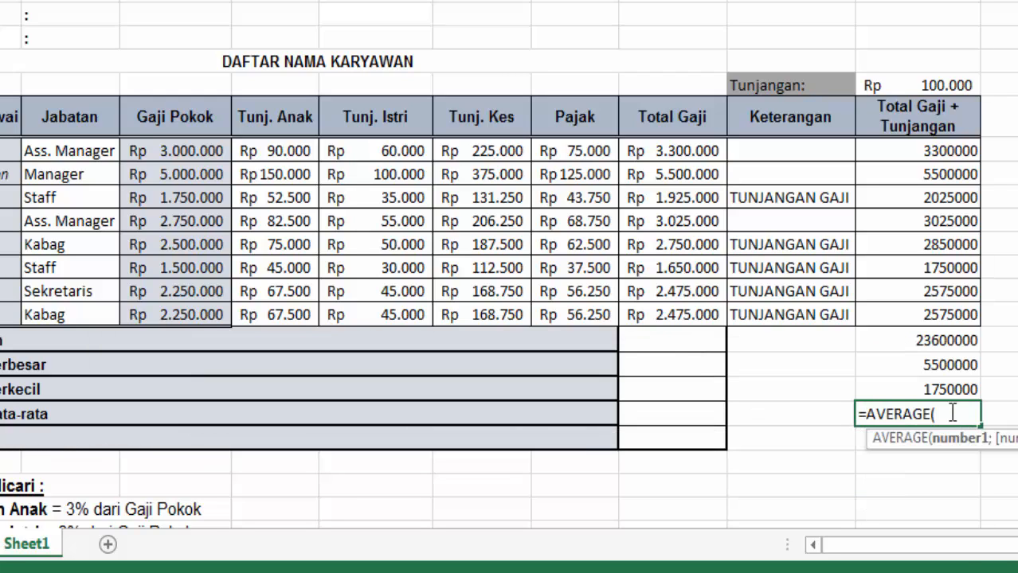
pyautogui.moveTo(943, 151); pyautogui.dragTo(950, 301)
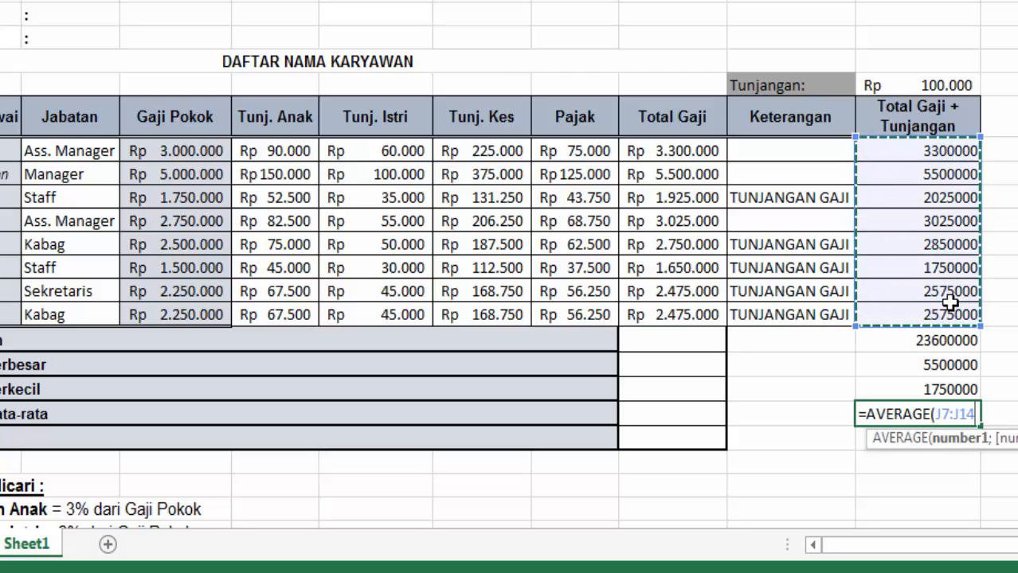
pyautogui.press('Return')
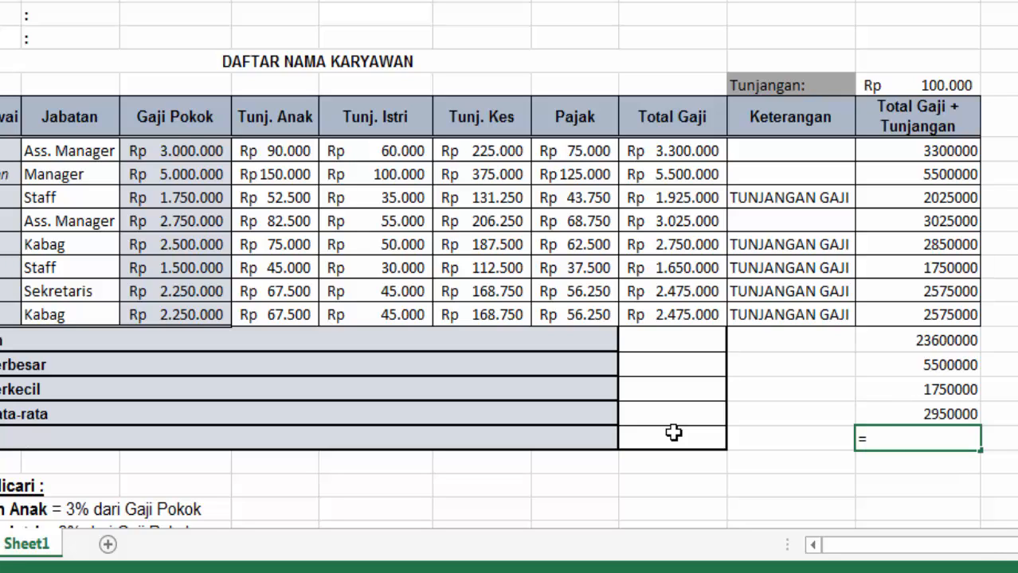
# Enter =COUNT(J7:J14) in J19 for the Jumlah Data row and check the finished formula
pyautogui.write('COUN')
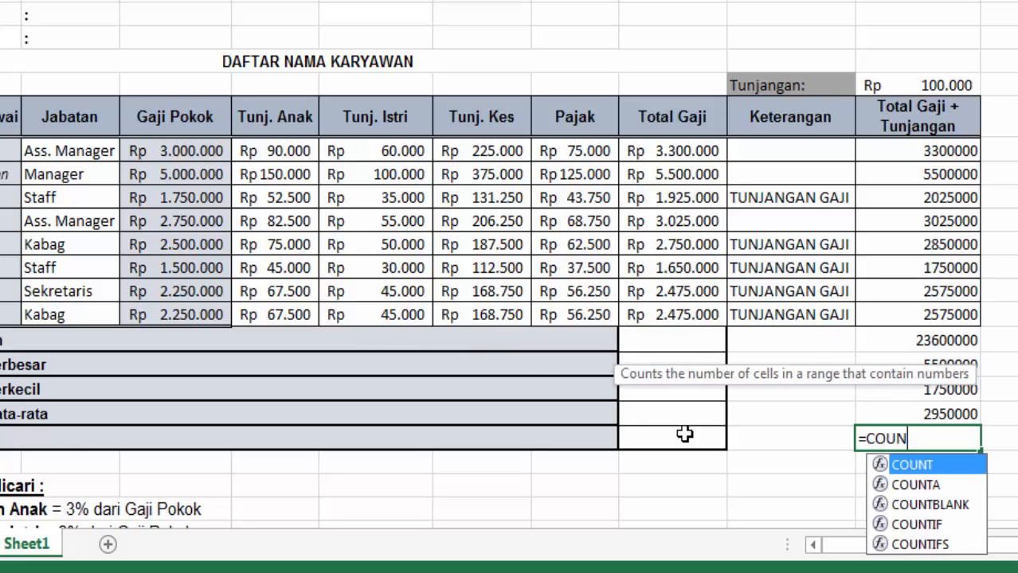
pyautogui.press('Tab')
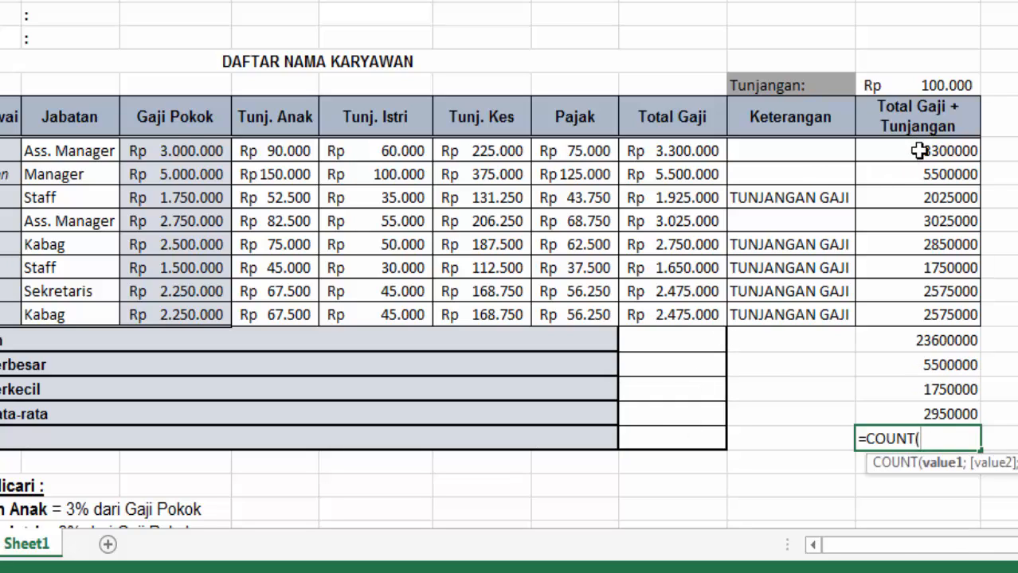
pyautogui.moveTo(917, 153); pyautogui.dragTo(927, 315)
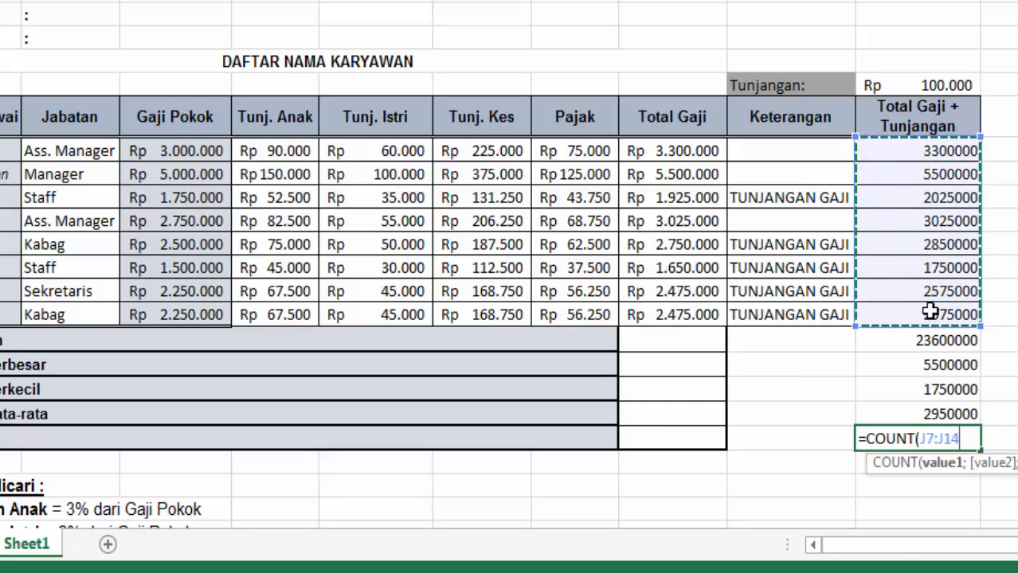
pyautogui.write(')')
pyautogui.press('Return')
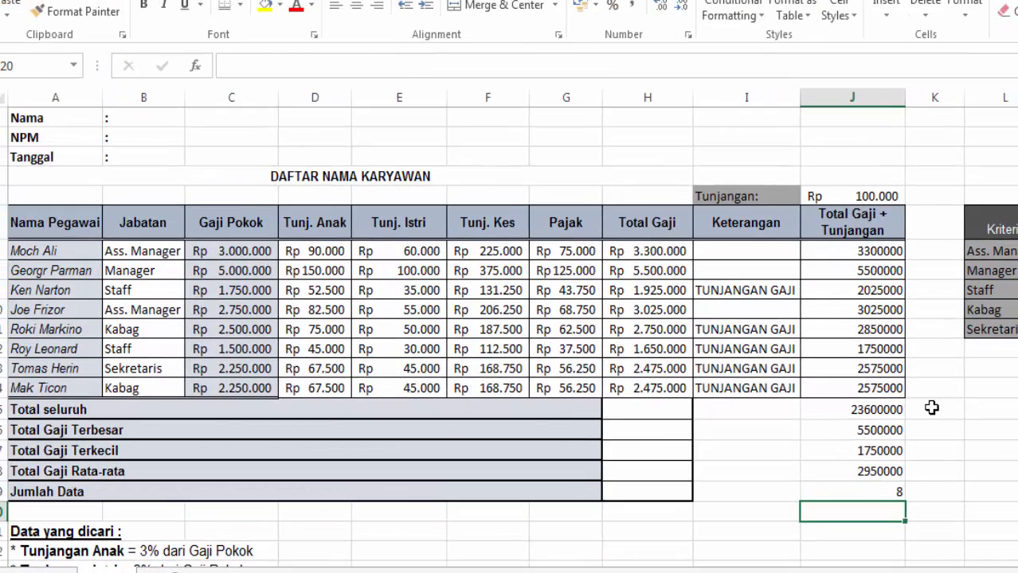
pyautogui.click(878, 489)
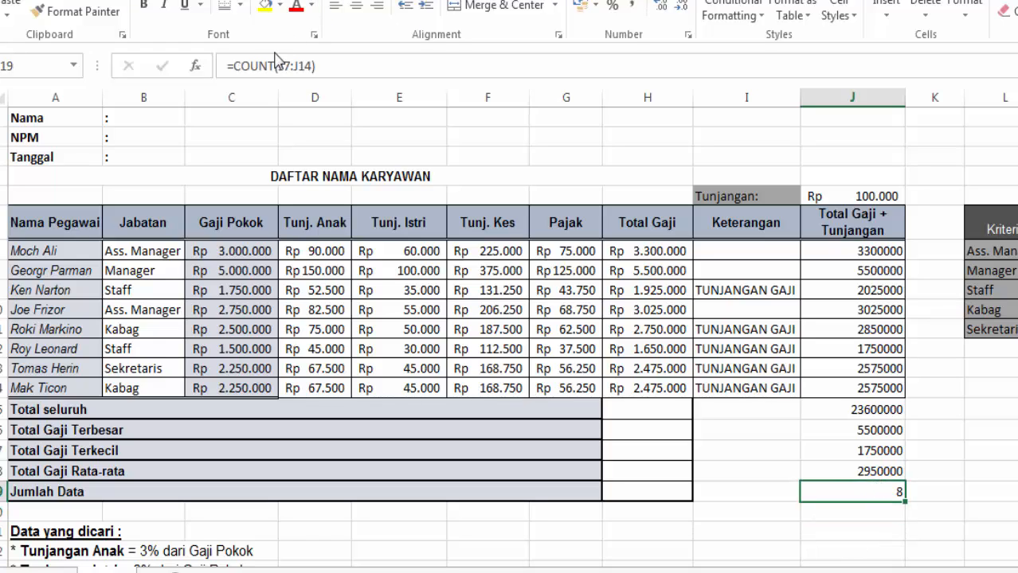
# Try counting the Nama Pegawai entries by entering =COUNT(A7:A14) in K19
pyautogui.click(919, 495)
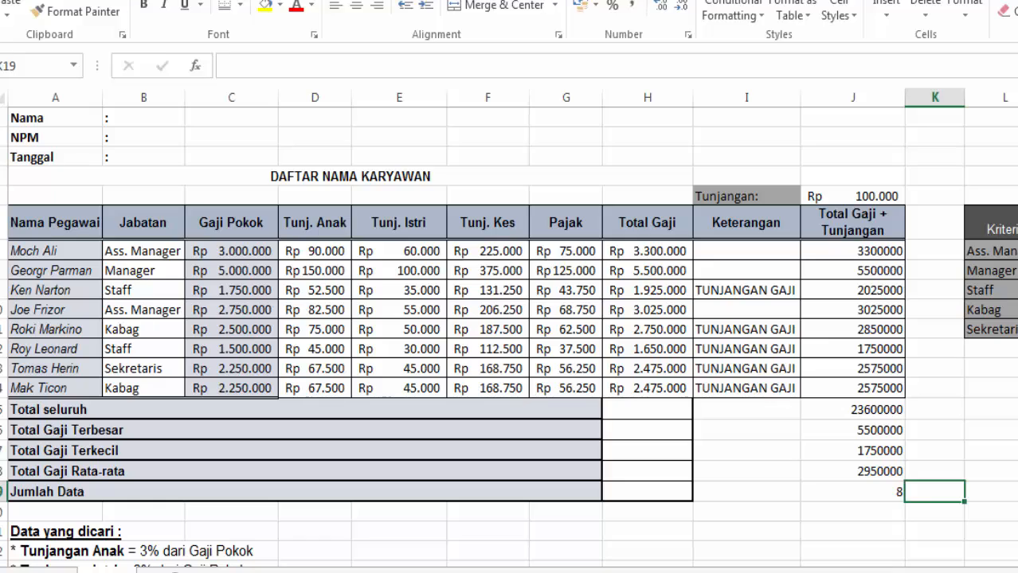
pyautogui.write('=C')
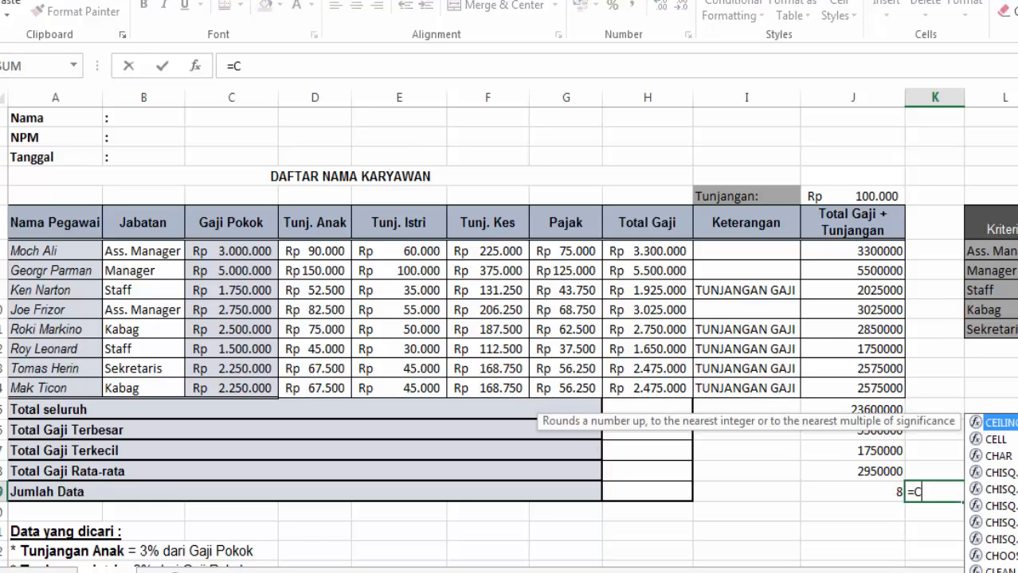
pyautogui.write('OUNT(')
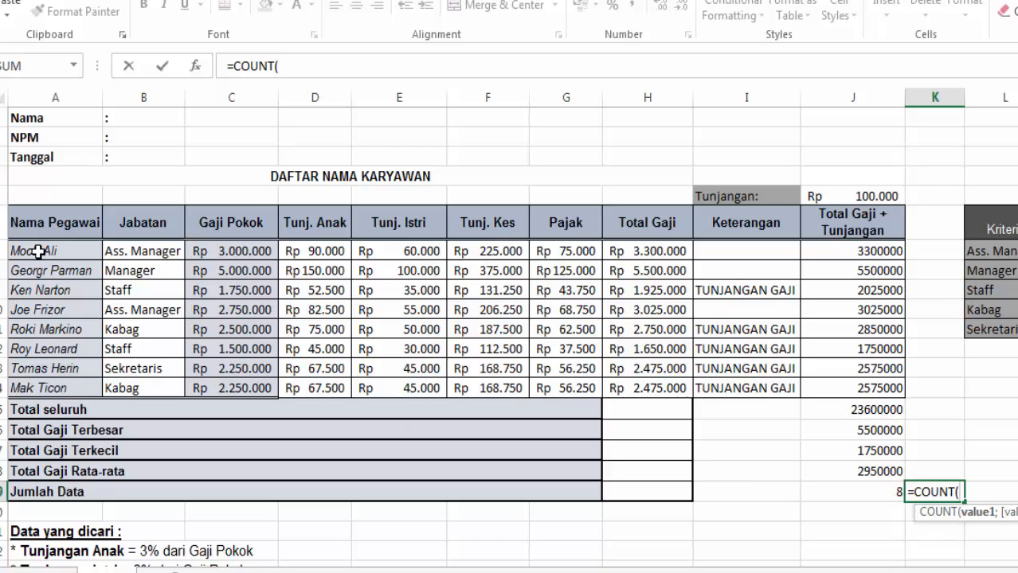
pyautogui.moveTo(37, 251); pyautogui.dragTo(40, 391)
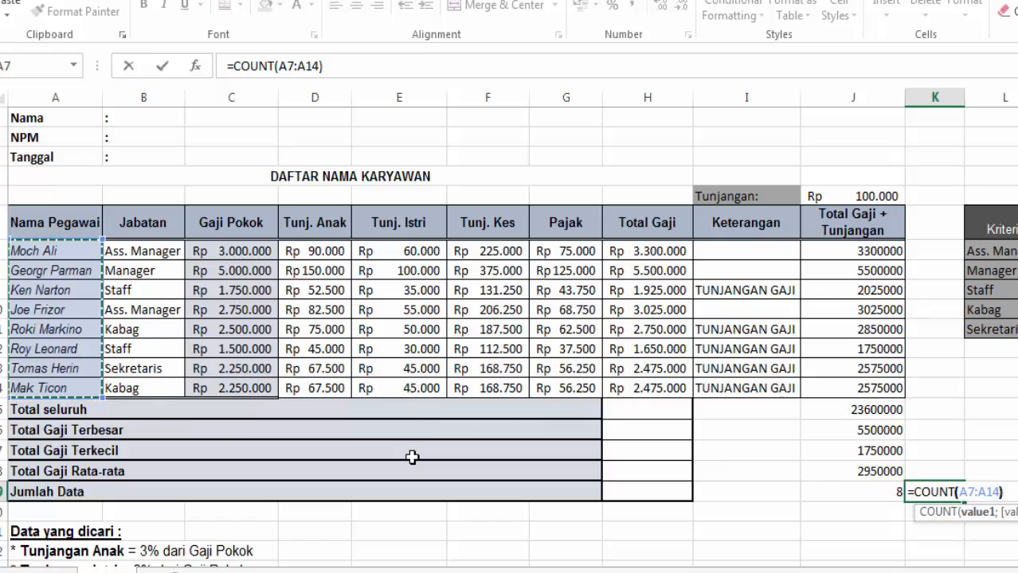
pyautogui.press('Return')
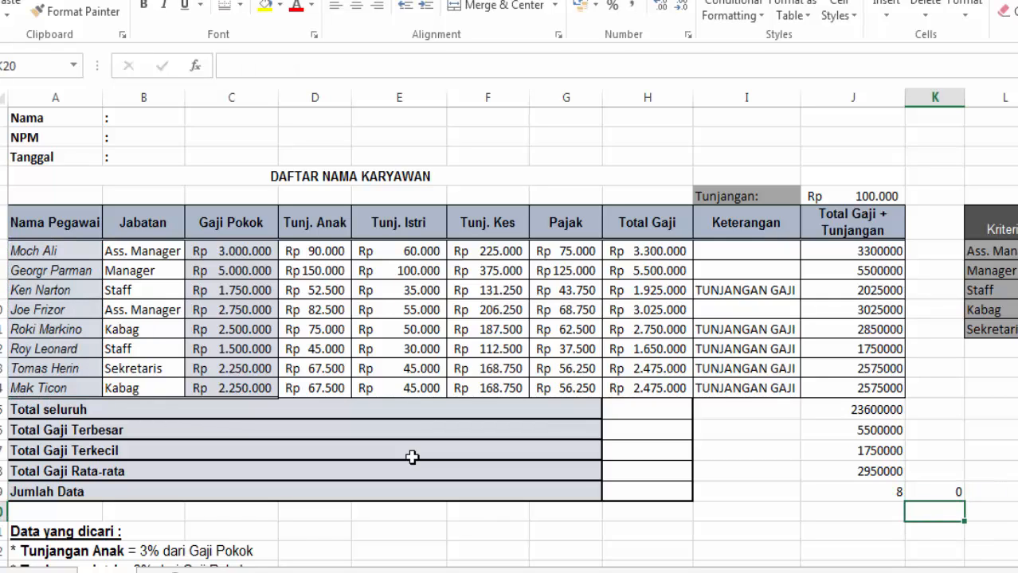
# Compare the COUNT formula over numbers in J19 with the COUNT formula over names in K19
pyautogui.press('Up')
pyautogui.press('Left')
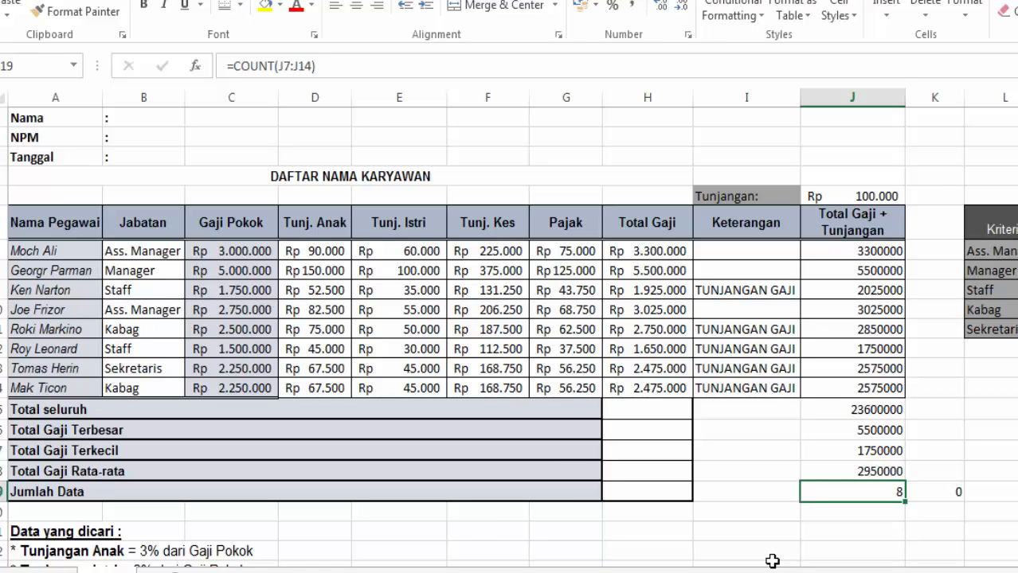
pyautogui.click(960, 494)
pyautogui.click(889, 494)
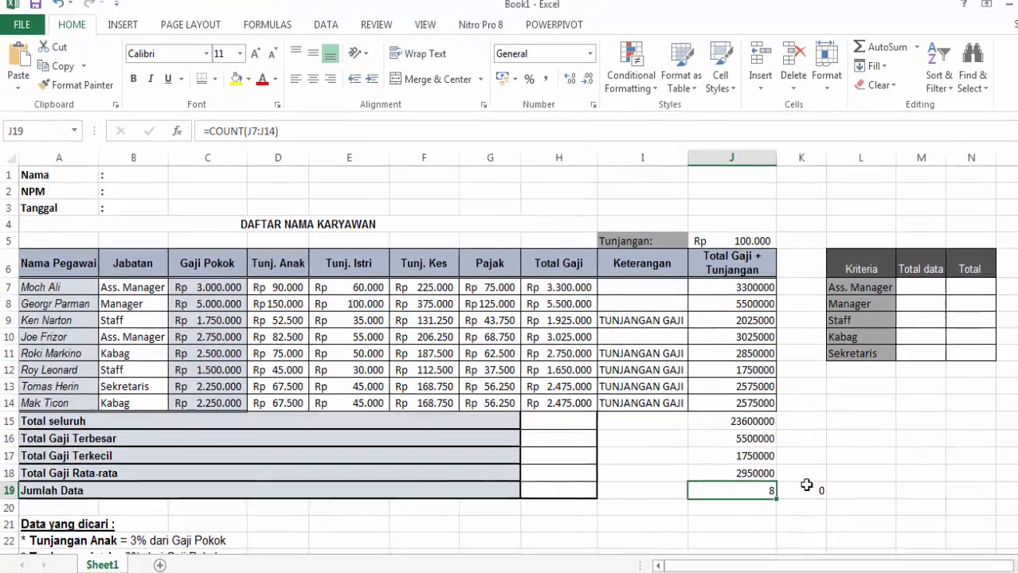
# Clear the trial COUNT formula from K19 and keep the current color scheme in the Windows performance prompt
pyautogui.click(808, 486)
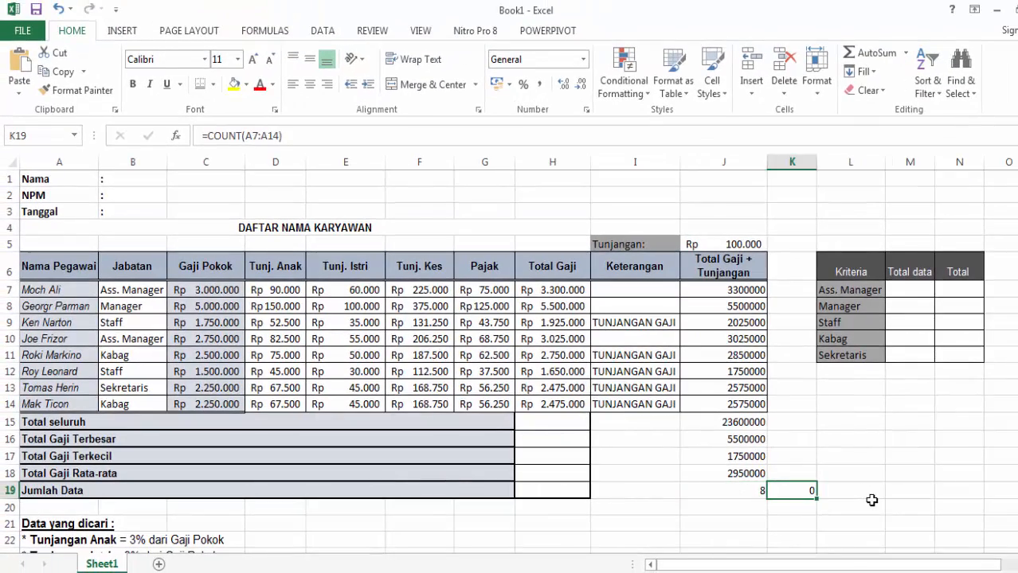
pyautogui.press('Delete')
pyautogui.click(559, 304)
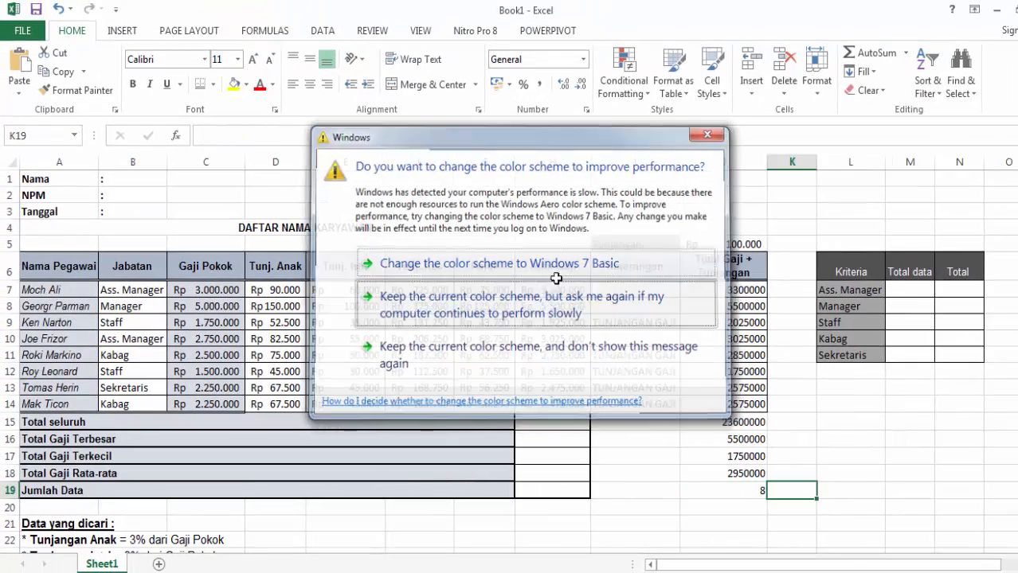
pyautogui.click(826, 437)
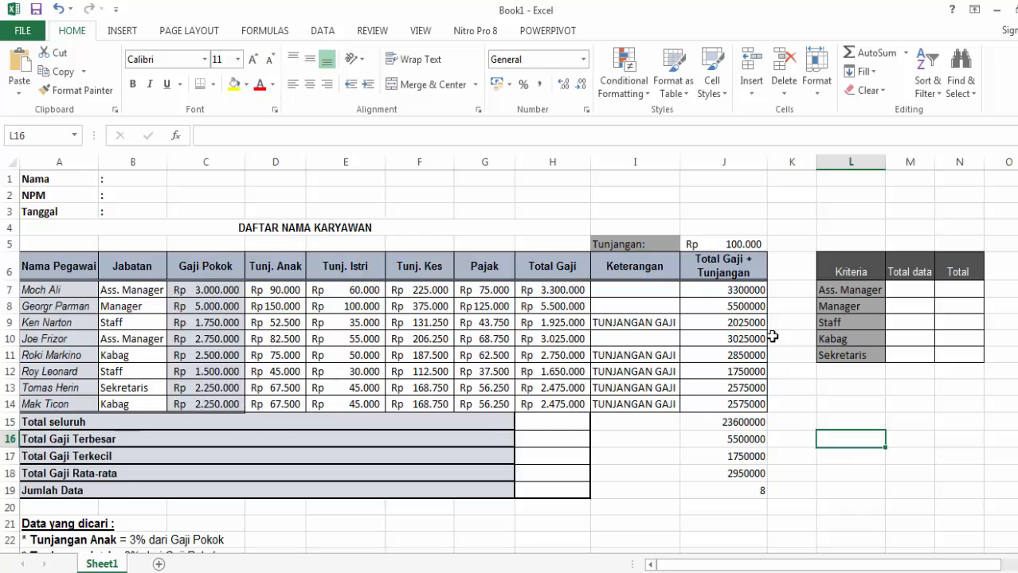
# Examine the Kriteria table in L6:N11, matching each job title with its Total data and Total cells
pyautogui.moveTo(833, 263); pyautogui.dragTo(964, 405)
pyautogui.click(961, 404)
pyautogui.click(838, 288)
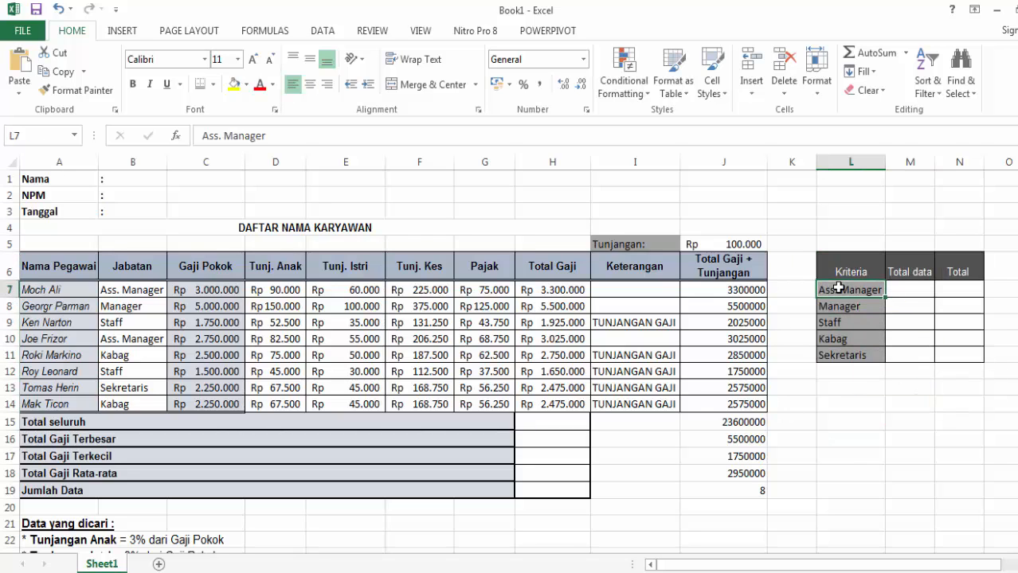
pyautogui.click(902, 284)
pyautogui.click(860, 307)
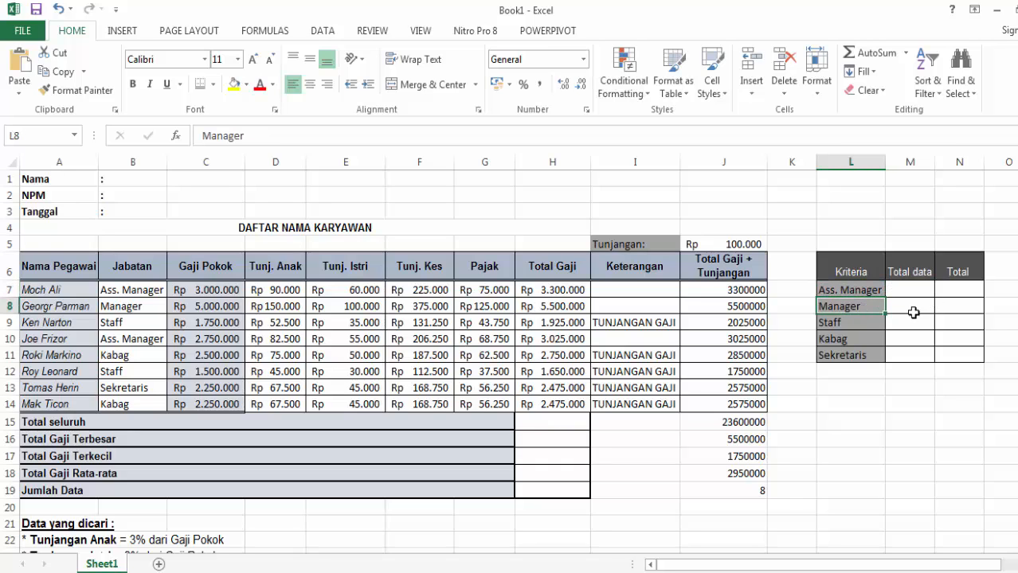
pyautogui.click(860, 327)
pyautogui.click(900, 323)
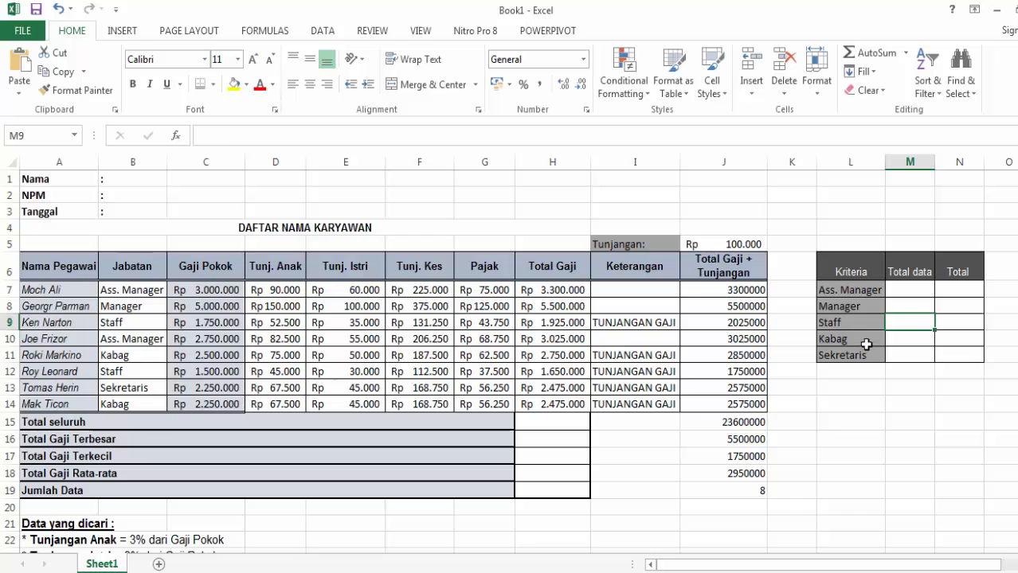
pyautogui.click(865, 341)
pyautogui.click(899, 341)
pyautogui.click(873, 358)
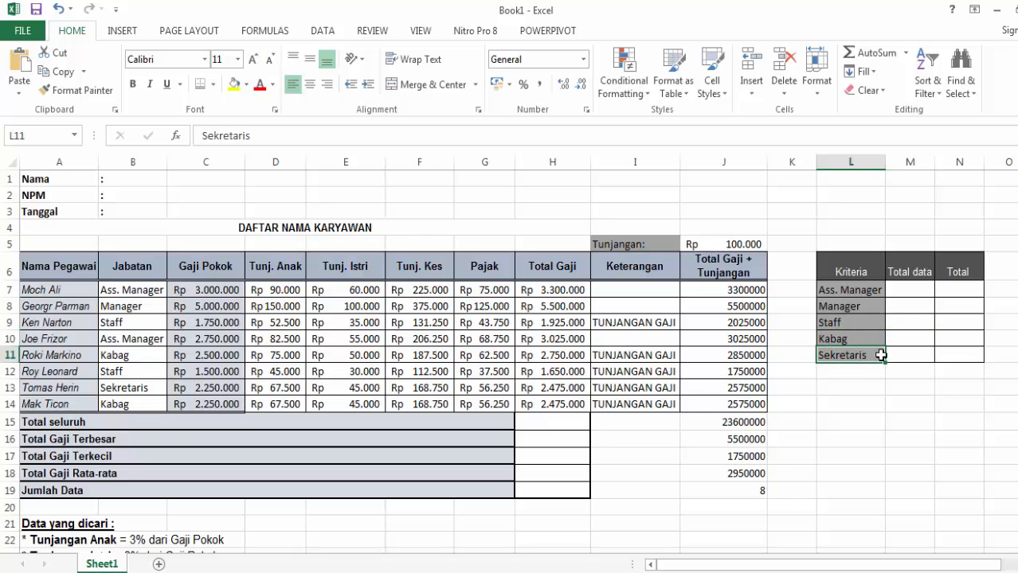
pyautogui.click(899, 352)
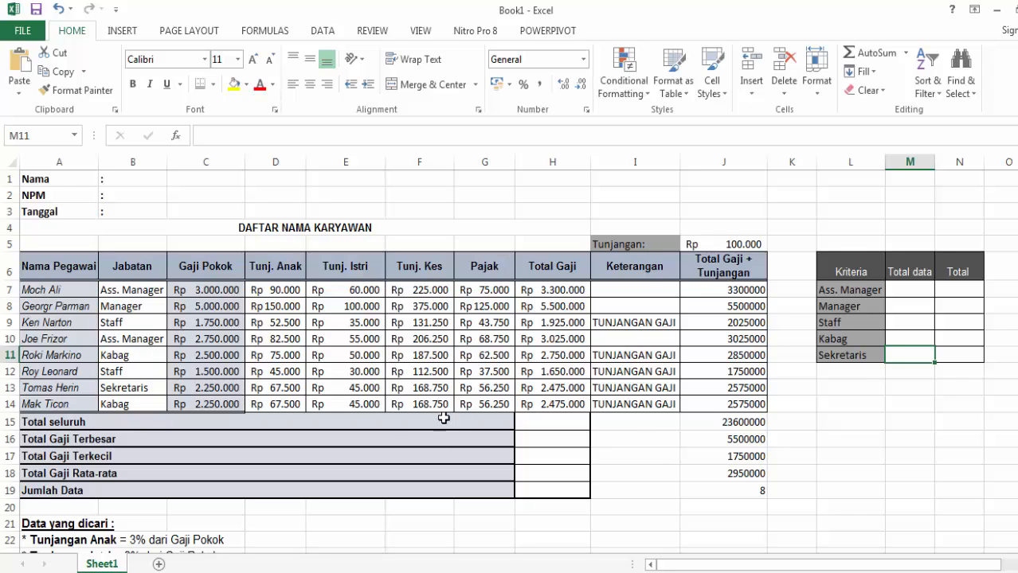
pyautogui.click(906, 288)
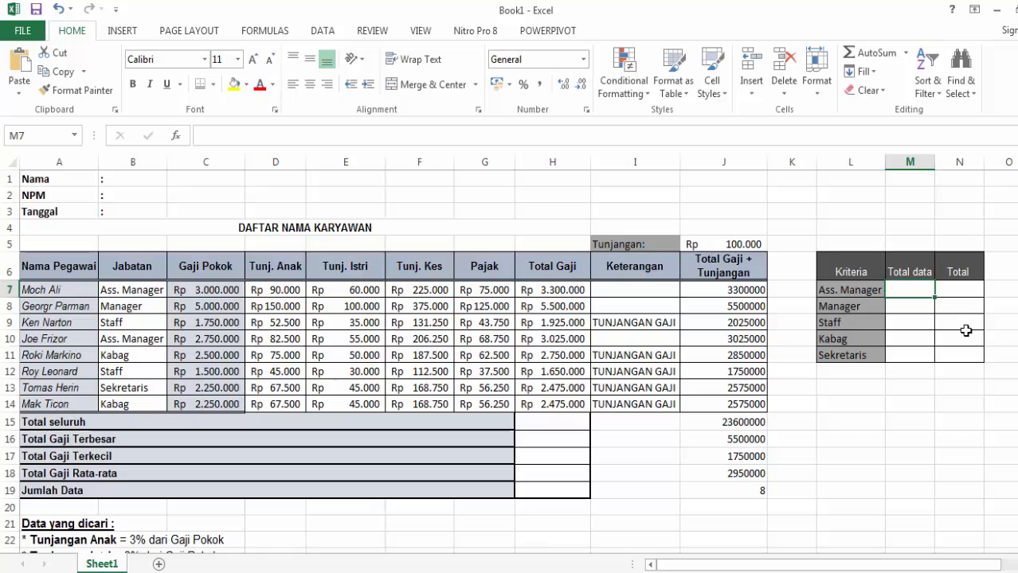
# Enter =COUNTIF(B7:B14;L7) in M7 to count the Ass. Manager entries in the Jabatan column
pyautogui.write('=C')
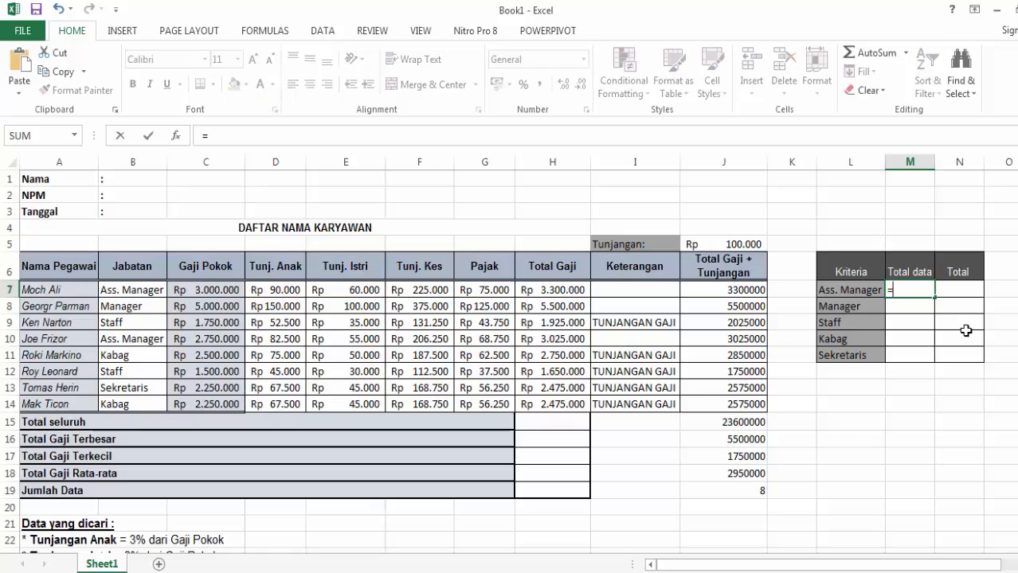
pyautogui.write('OUN')
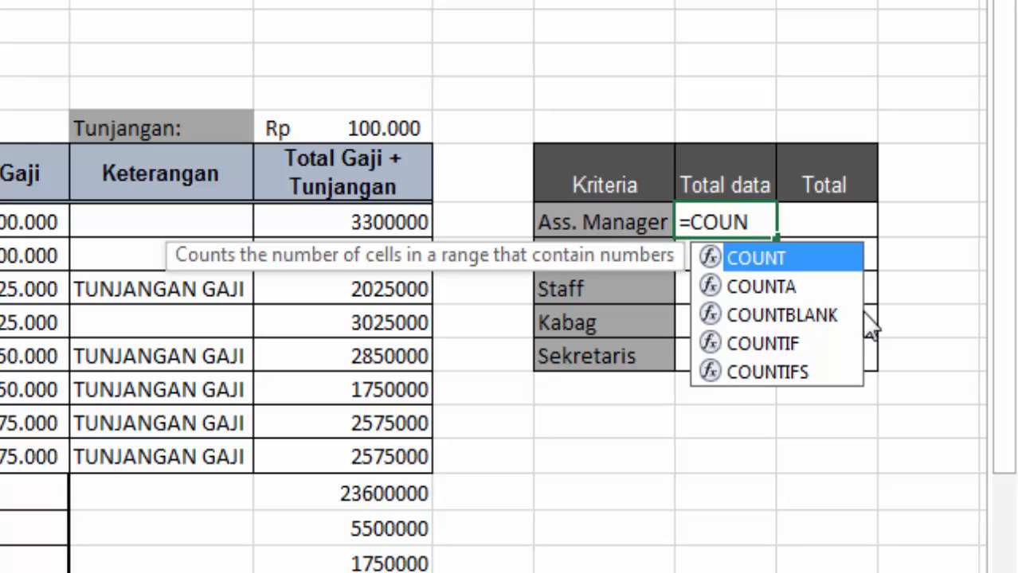
pyautogui.click(815, 348)
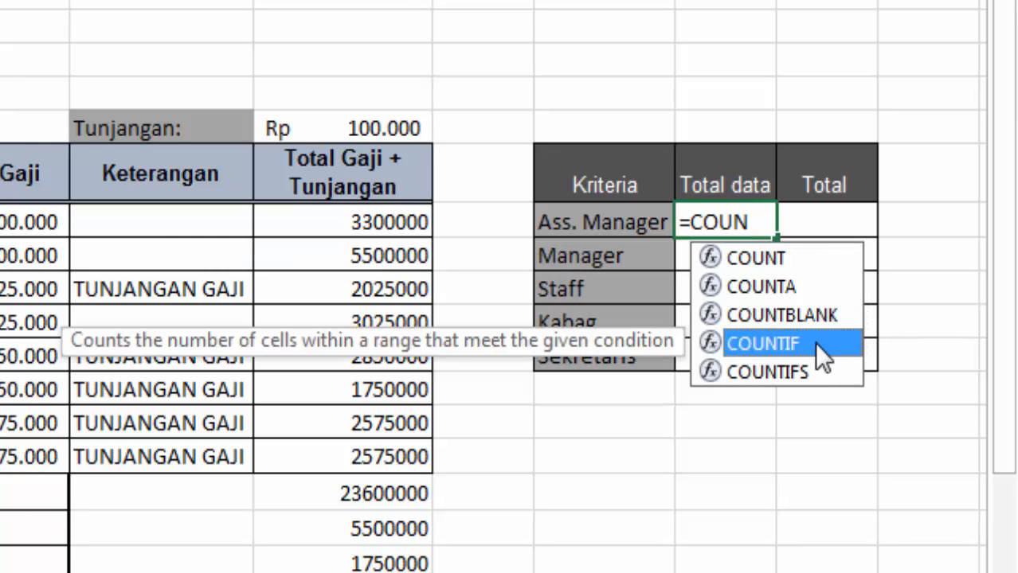
pyautogui.doubleClick(818, 343)
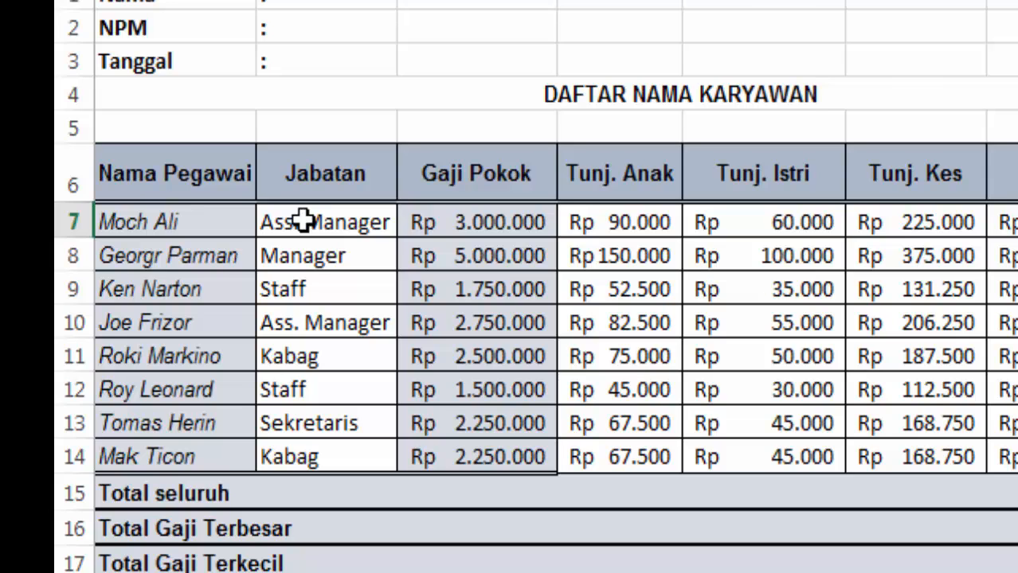
pyautogui.moveTo(304, 222); pyautogui.dragTo(352, 456)
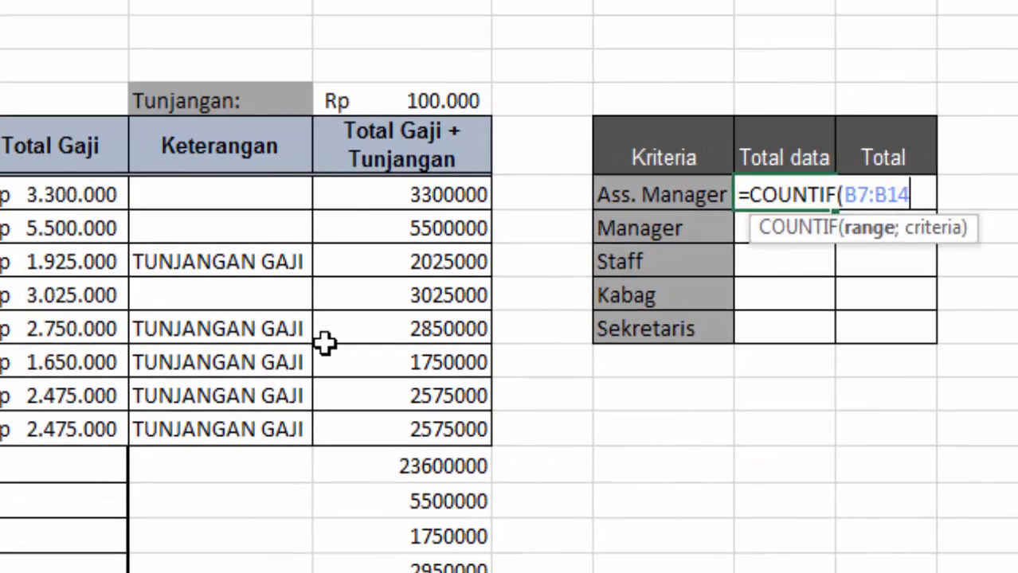
pyautogui.write(';')
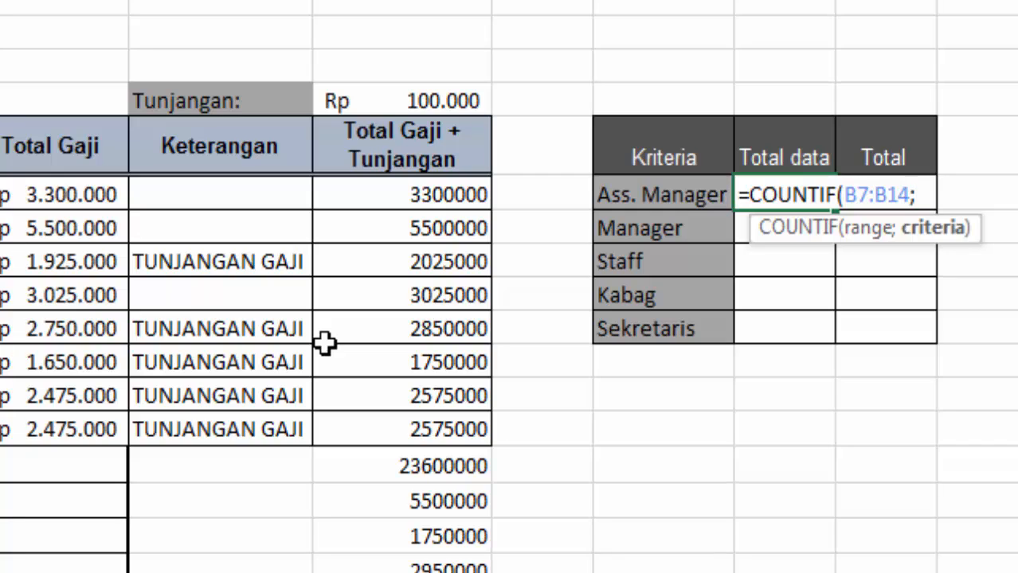
pyautogui.click(630, 192)
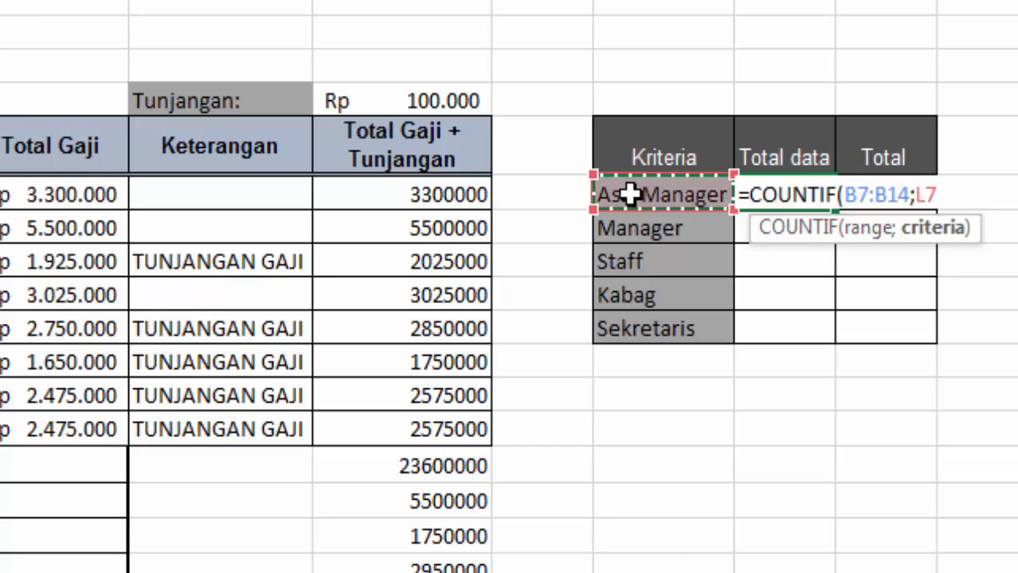
pyautogui.write(')')
pyautogui.press('Return')
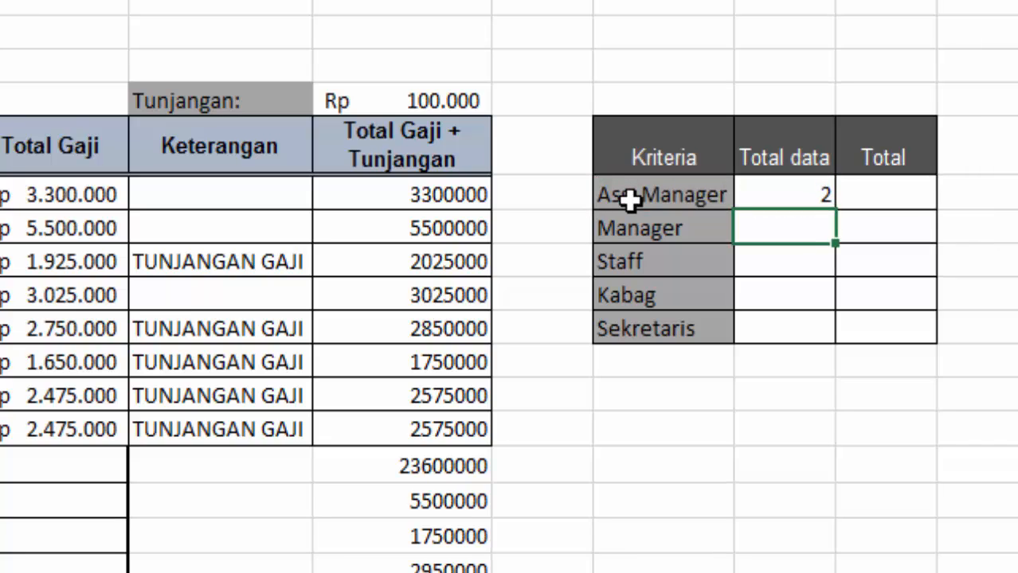
# Fill the COUNTIF formula from M7 down through M11 for the remaining job titles
pyautogui.click(630, 198)
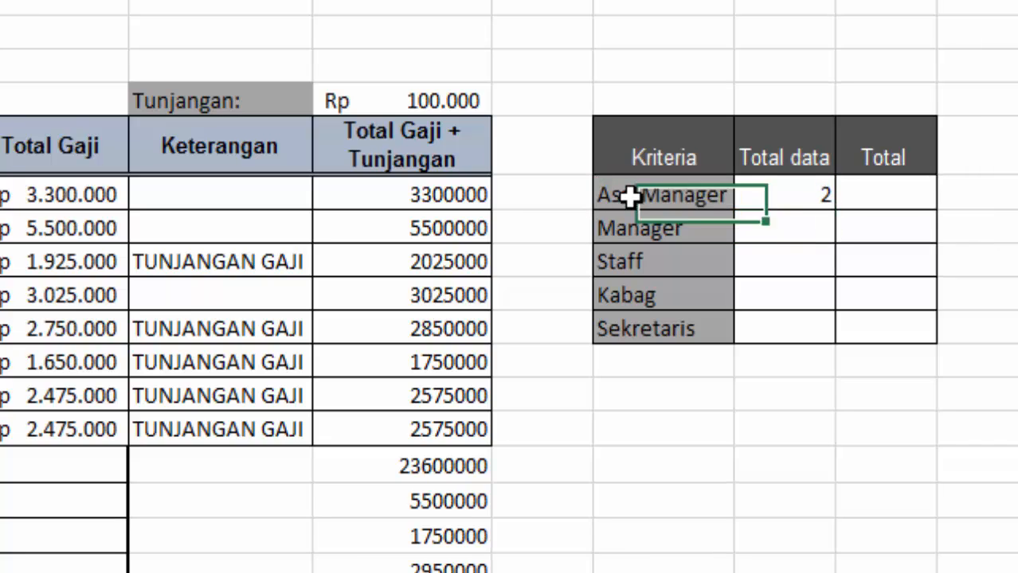
pyautogui.click(816, 199)
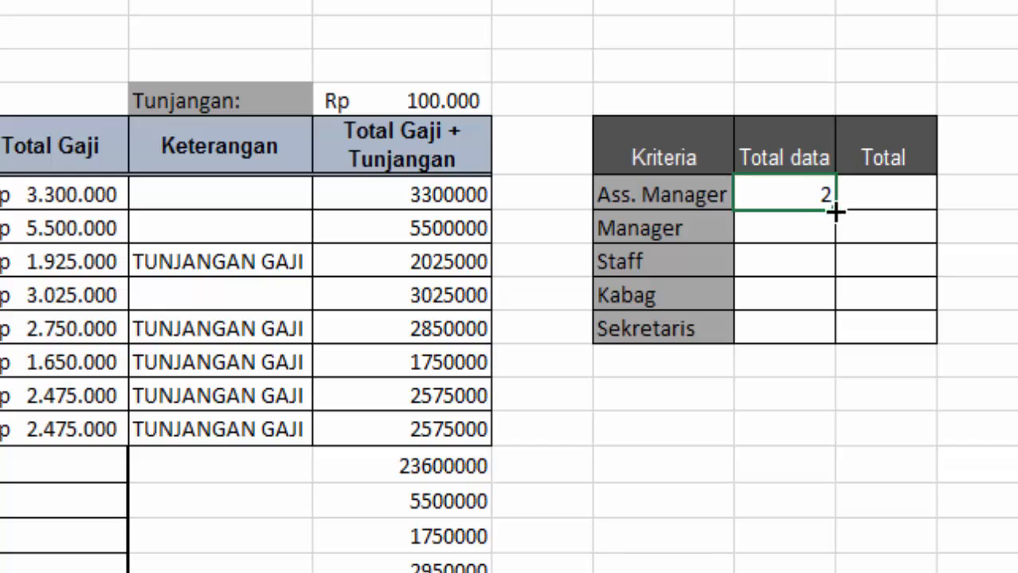
pyautogui.moveTo(833, 211); pyautogui.dragTo(842, 338)
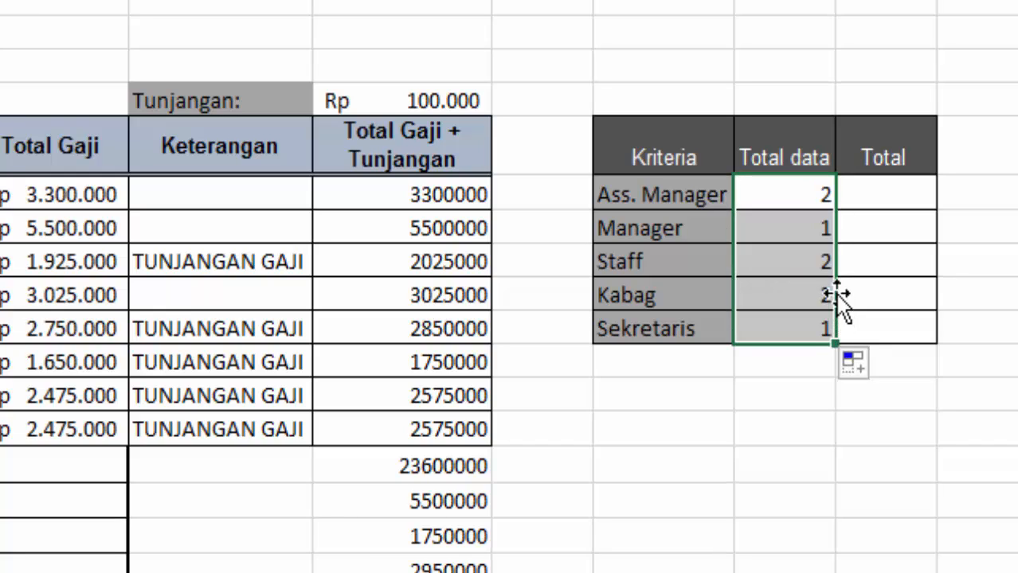
# Check the Total data counts for Manager, Staff, Kabag and Sekretaris against the employee table
pyautogui.click(675, 229)
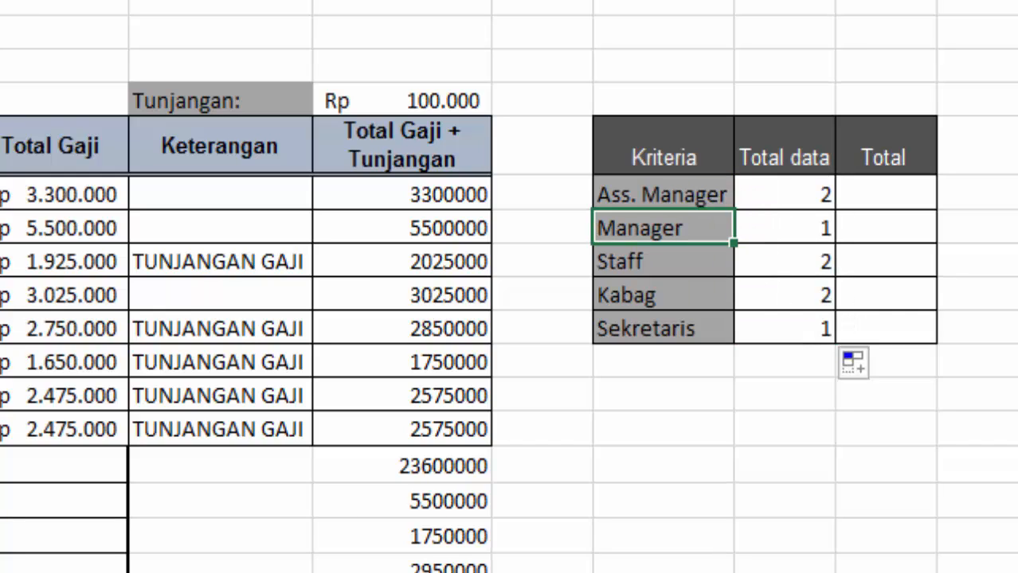
pyautogui.click(626, 263)
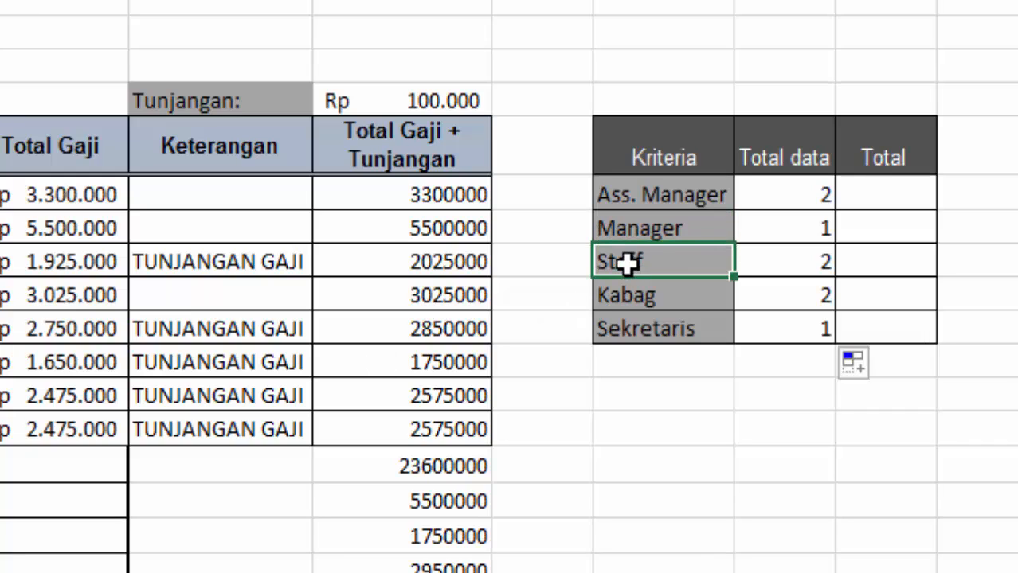
pyautogui.click(1, 262)
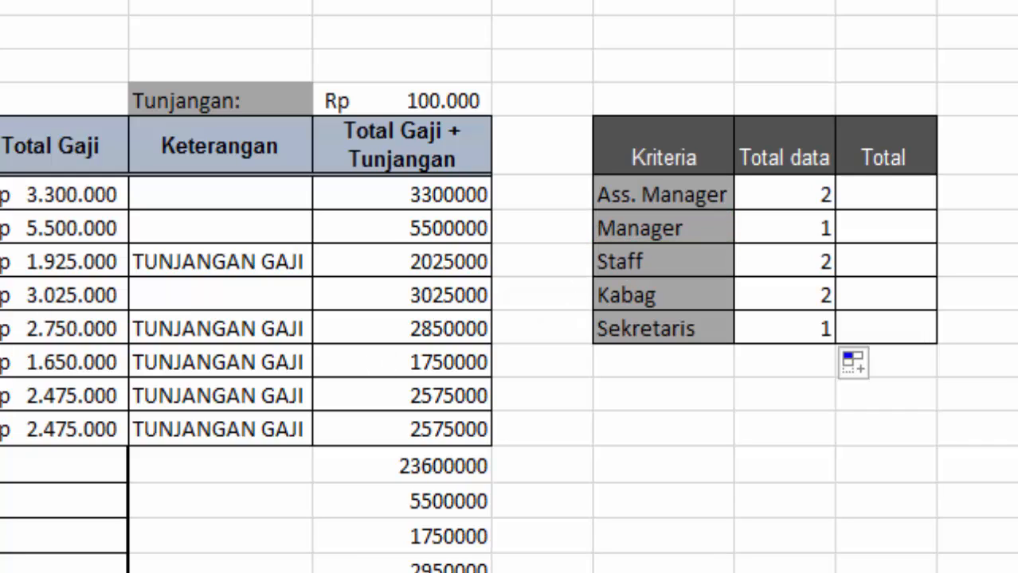
pyautogui.click(654, 294)
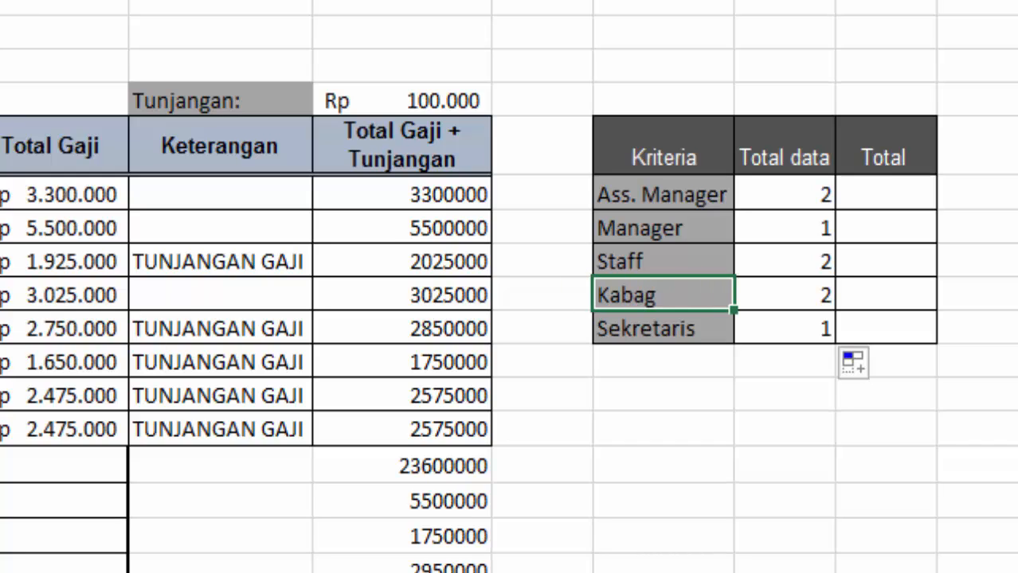
pyautogui.click(2, 296)
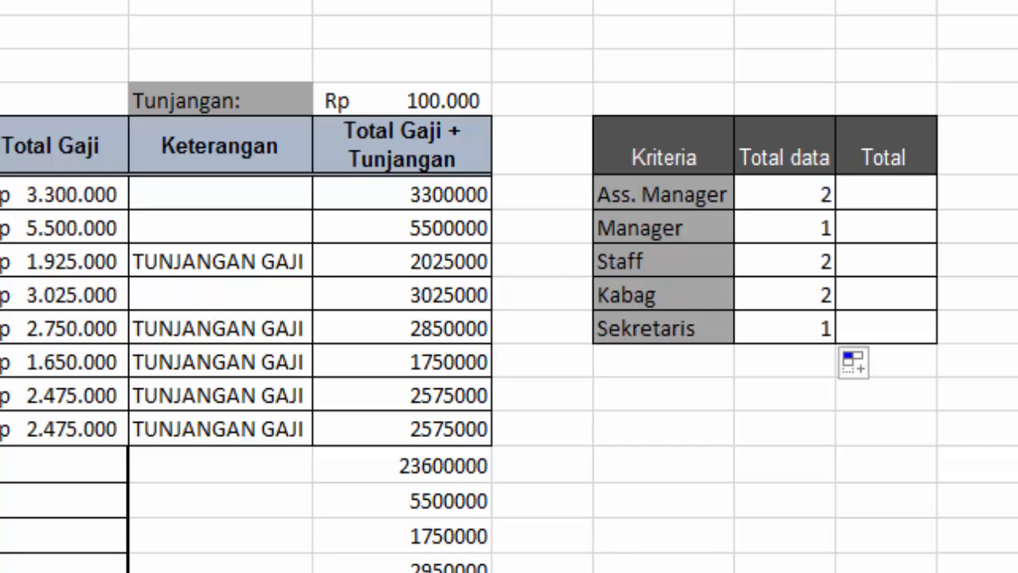
pyautogui.click(653, 330)
pyautogui.click(1, 396)
# Examine the Ass. Manager row of the Kriteria table, relating its Total data count to its empty Total cell
pyautogui.click(899, 195)
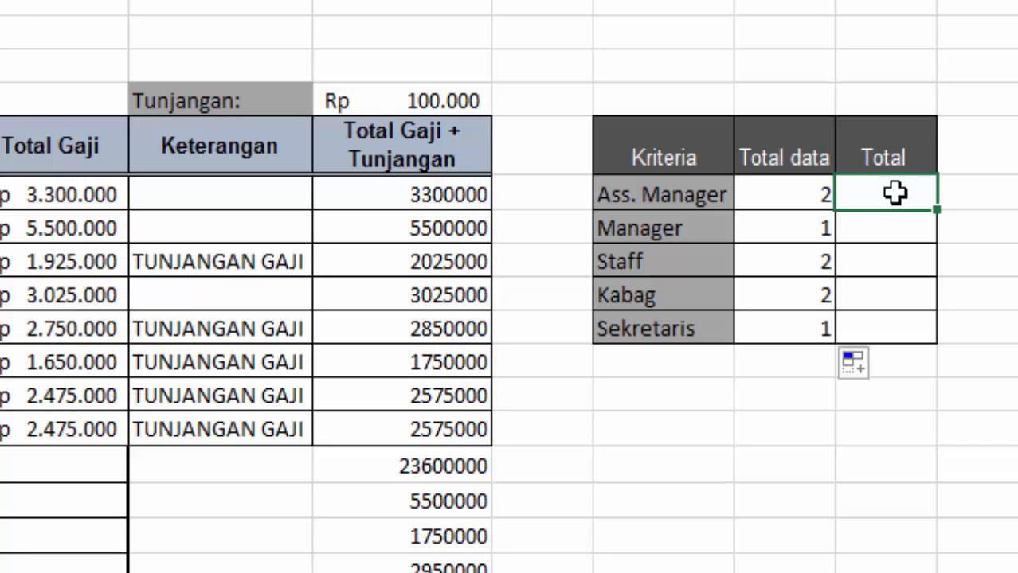
pyautogui.click(676, 194)
pyautogui.click(879, 191)
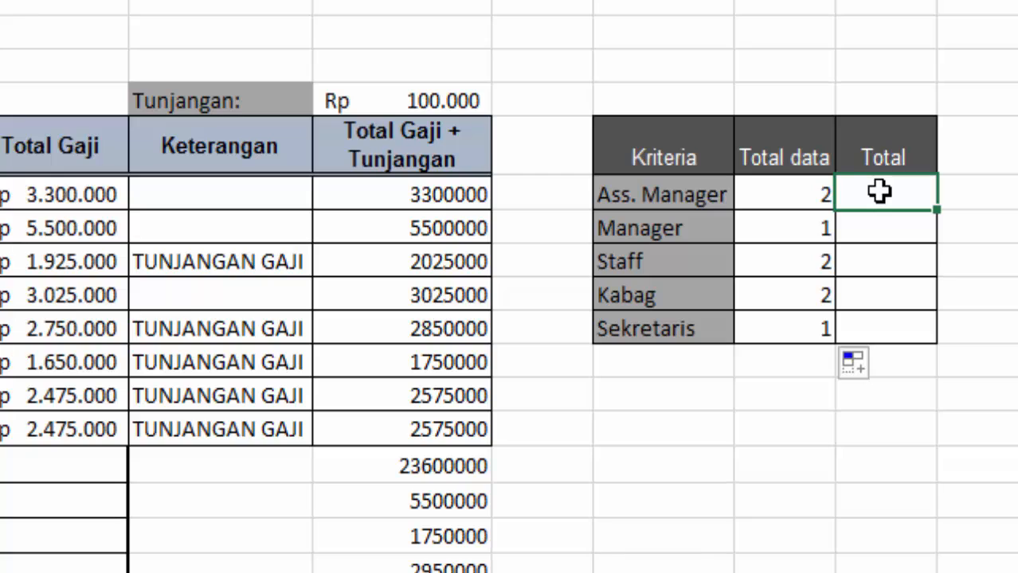
pyautogui.click(801, 194)
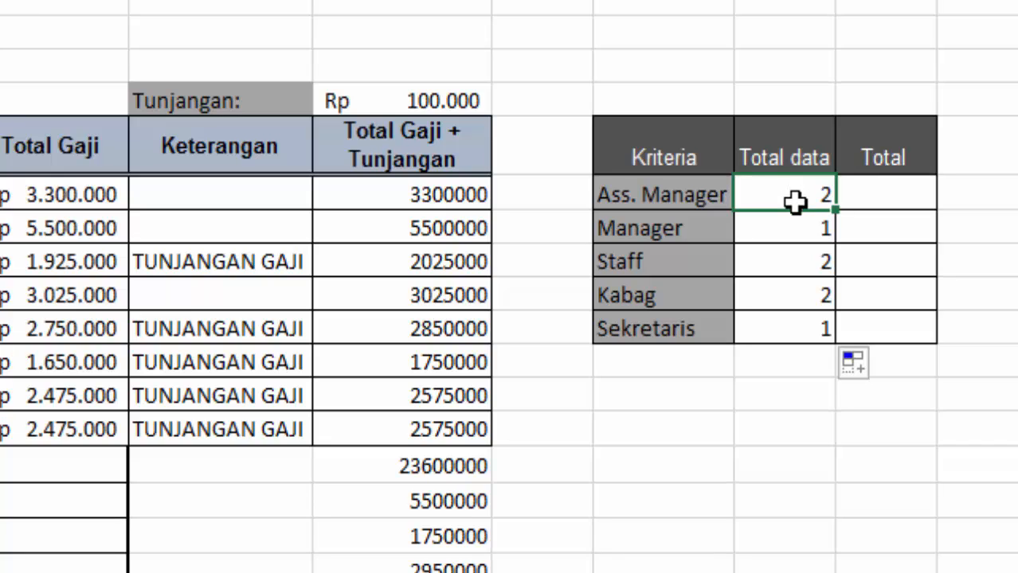
pyautogui.click(675, 189)
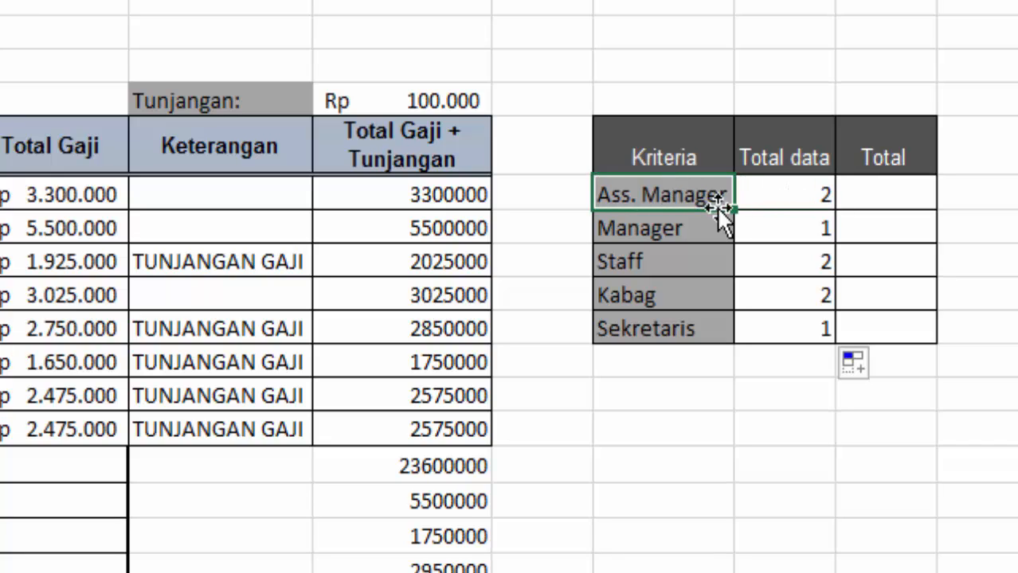
pyautogui.click(769, 197)
pyautogui.click(879, 188)
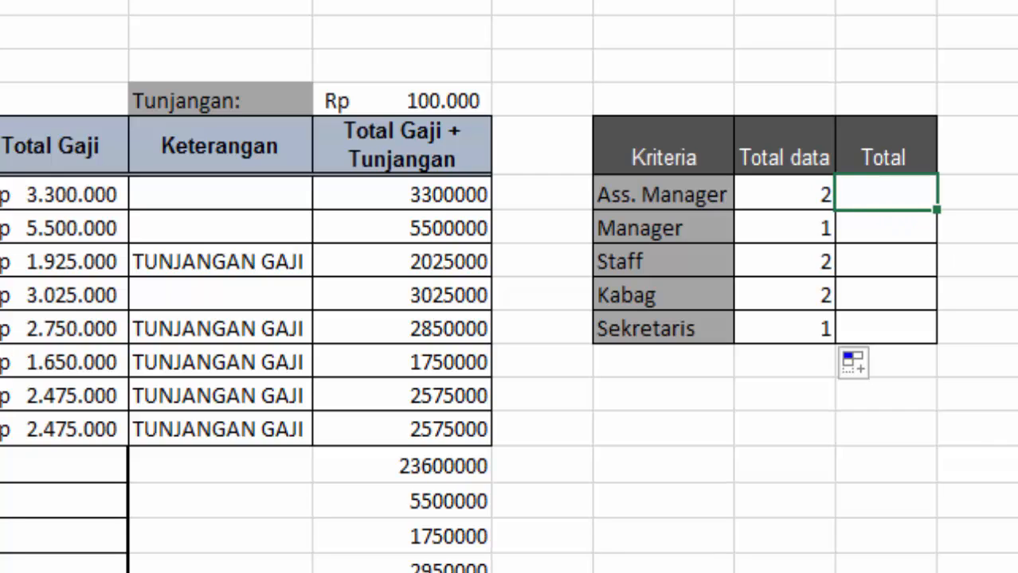
# Label the cells above the Total data and Total headers as COUNTIF in M5 and SUMIF in N5
pyautogui.click(810, 100)
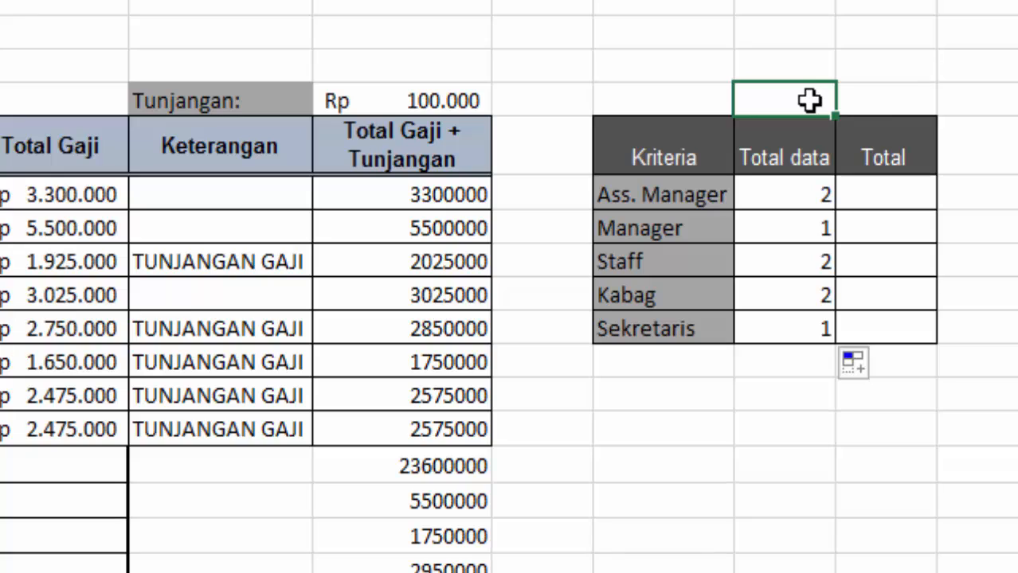
pyautogui.write('count')
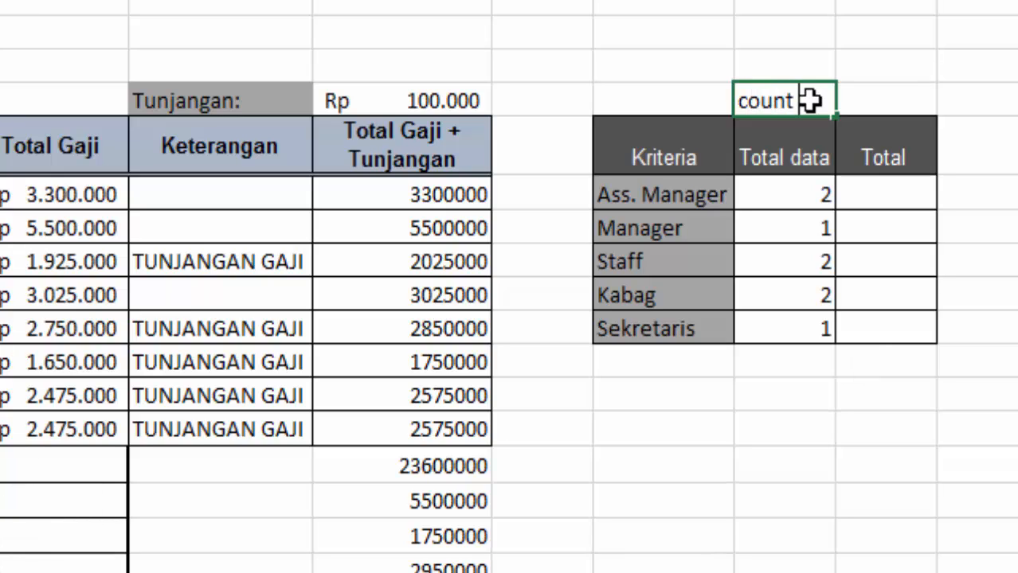
pyautogui.press('BackSpace')
pyautogui.press('BackSpace')
pyautogui.press('BackSpace')
pyautogui.press('BackSpace')
pyautogui.press('BackSpace')
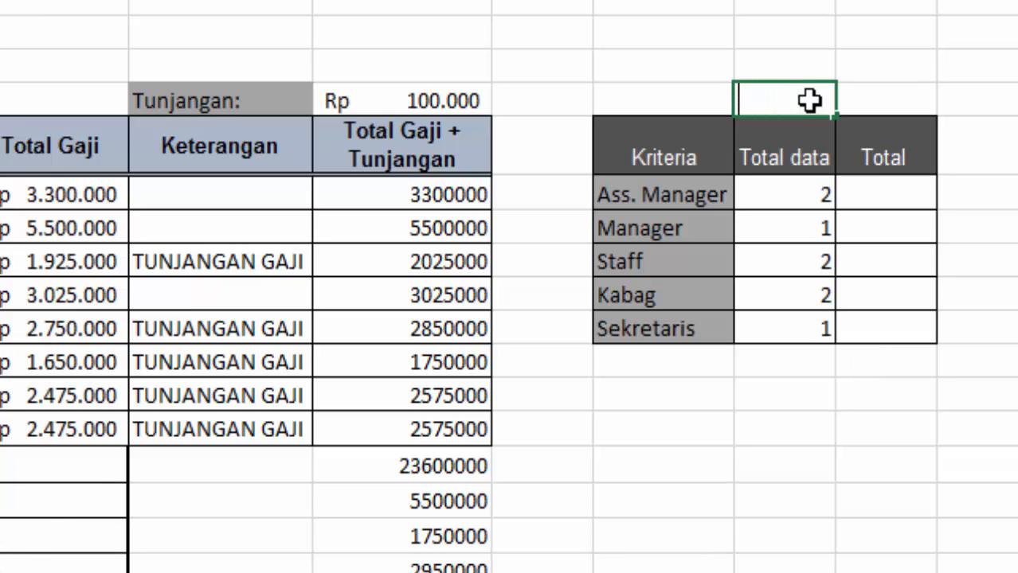
pyautogui.write('COUN')
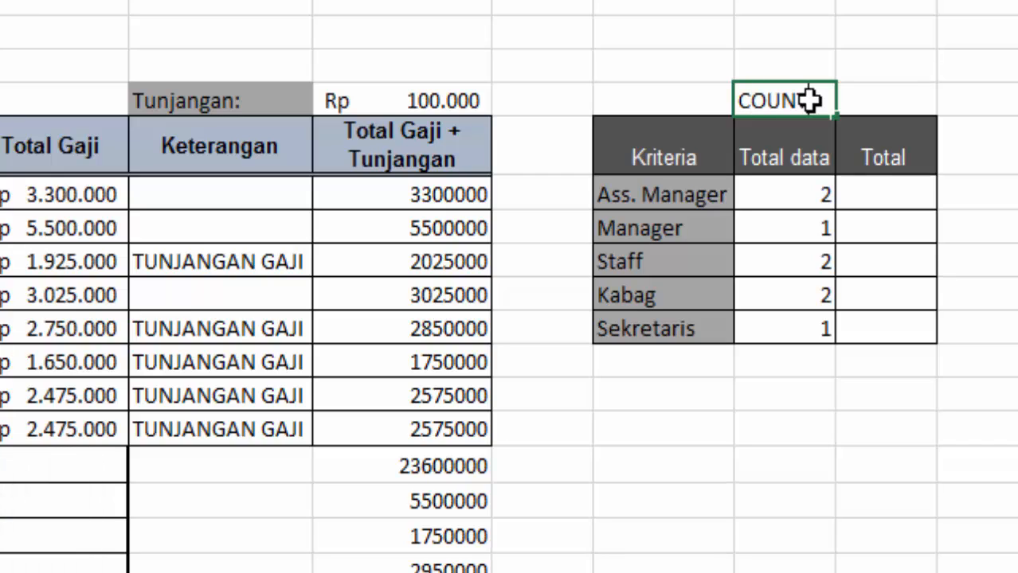
pyautogui.write('T')
pyautogui.press('Tab')
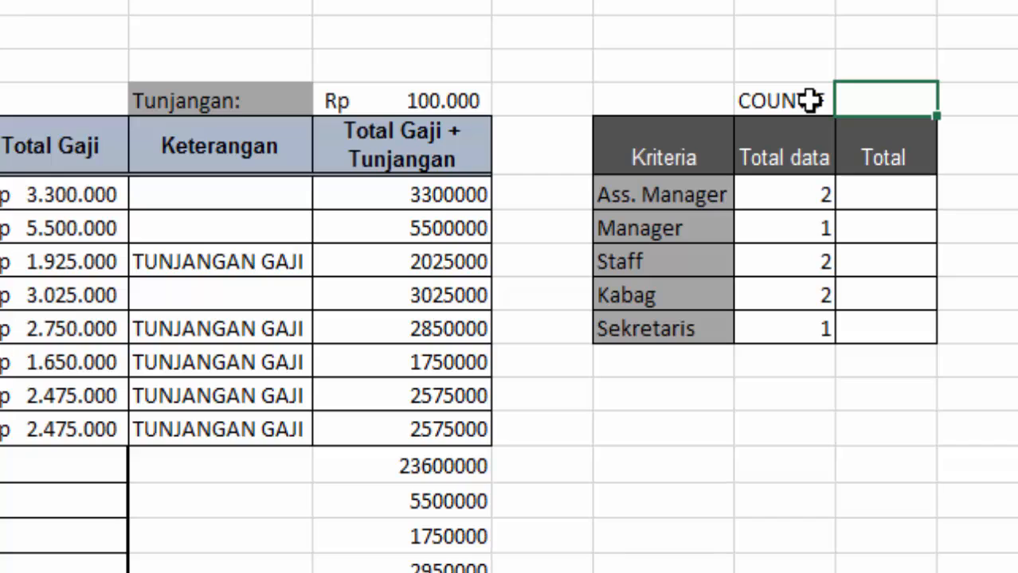
pyautogui.write('SUMIF')
pyautogui.press('Return')
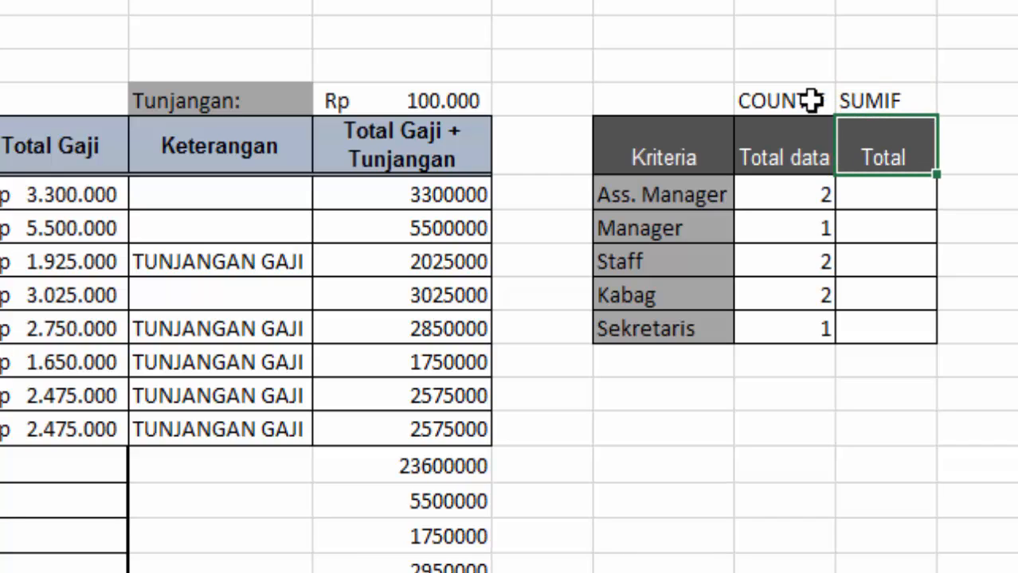
# Start a SUMIF formula in N7, the Ass. Manager Total cell, with the Jabatan column $B$7:$B$14 as the absolute criteria range
pyautogui.press('Return')
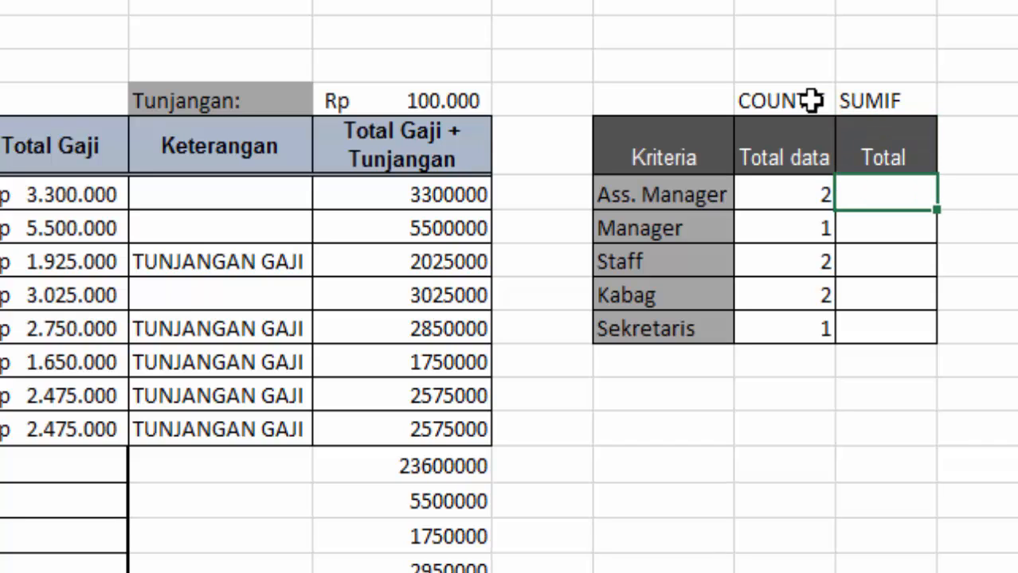
pyautogui.write('=SUM')
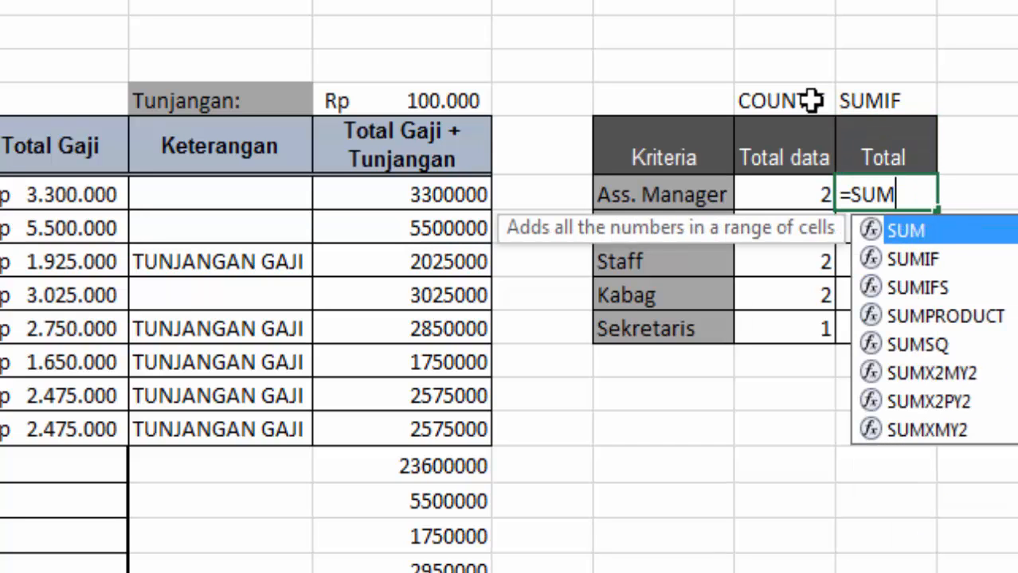
pyautogui.click(955, 260)
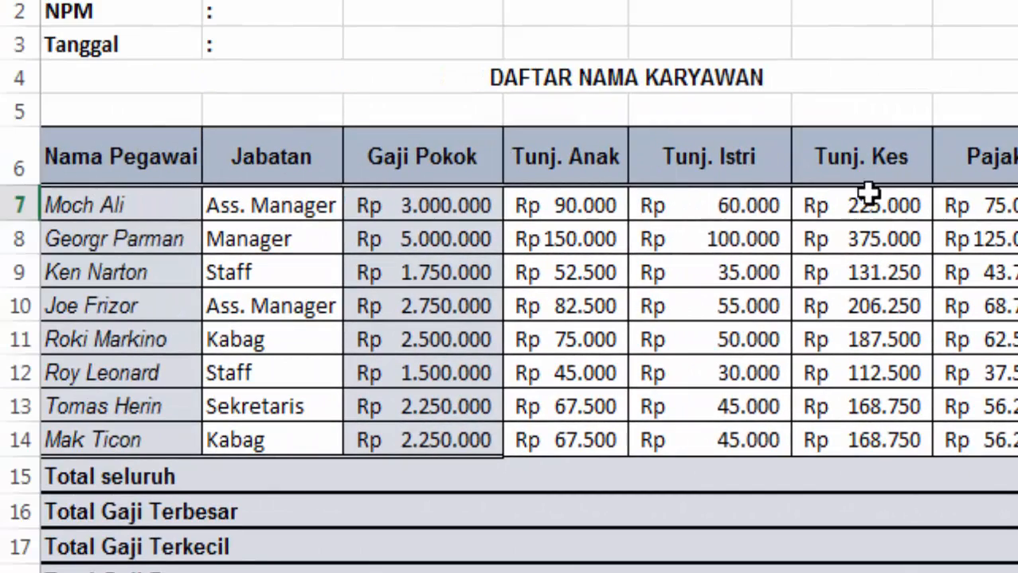
pyautogui.moveTo(249, 205); pyautogui.dragTo(270, 439)
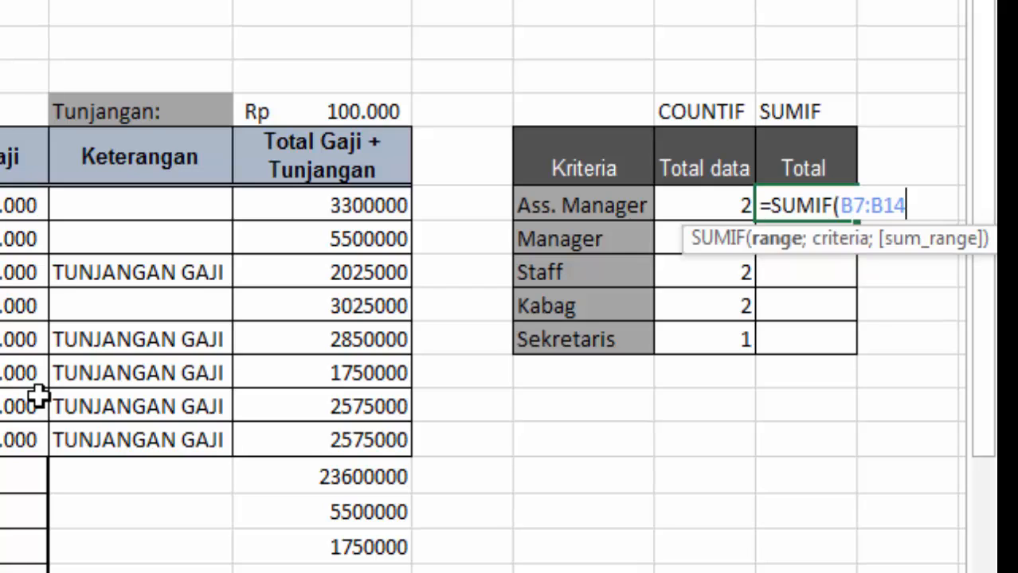
pyautogui.press('F4')
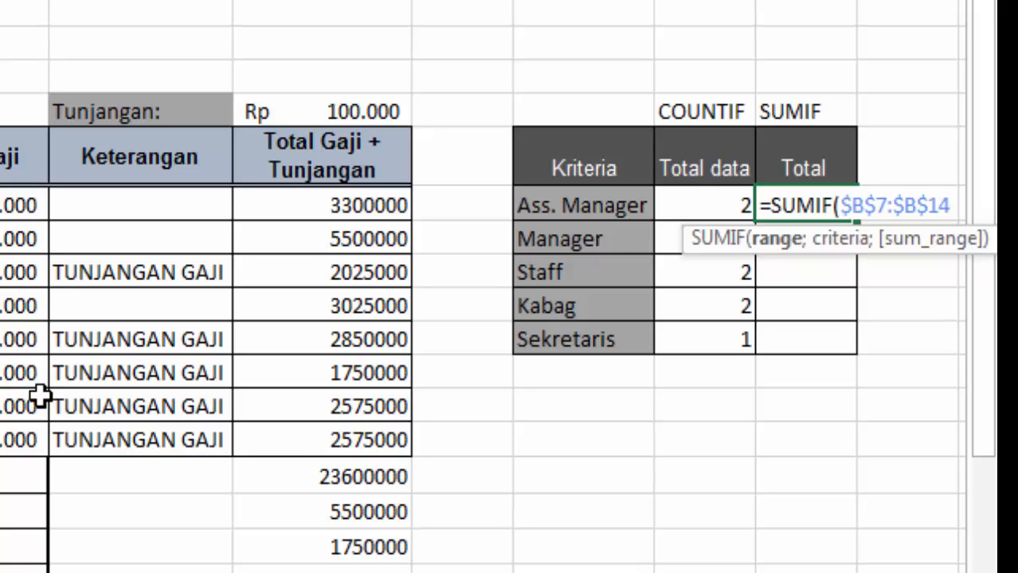
pyautogui.write(';')
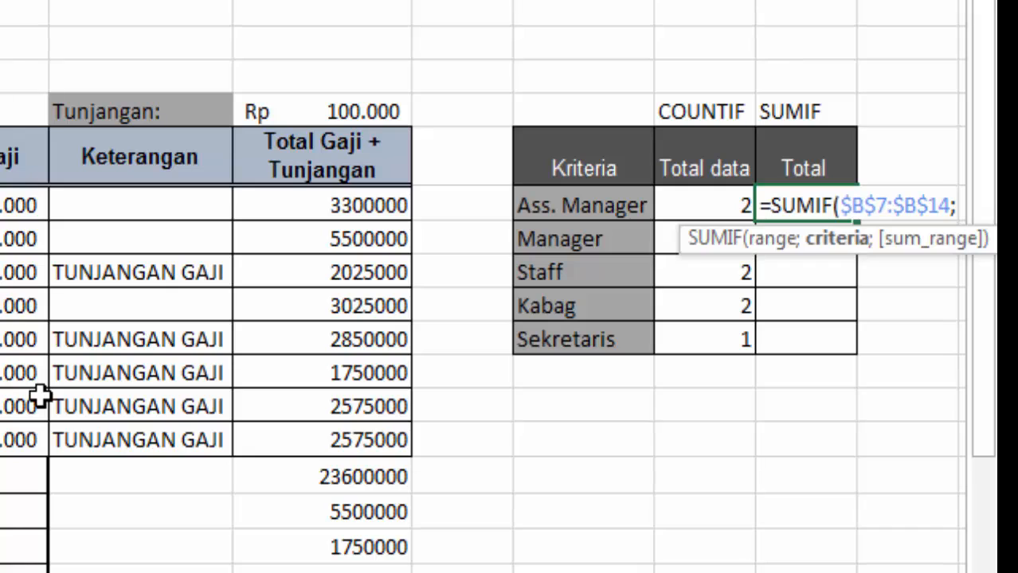
# Complete the SUMIF formula with L7 as the criteria and the Total Gaji + Tunjangan range $J$7:$J$14 as the absolute sum range
pyautogui.click(578, 206)
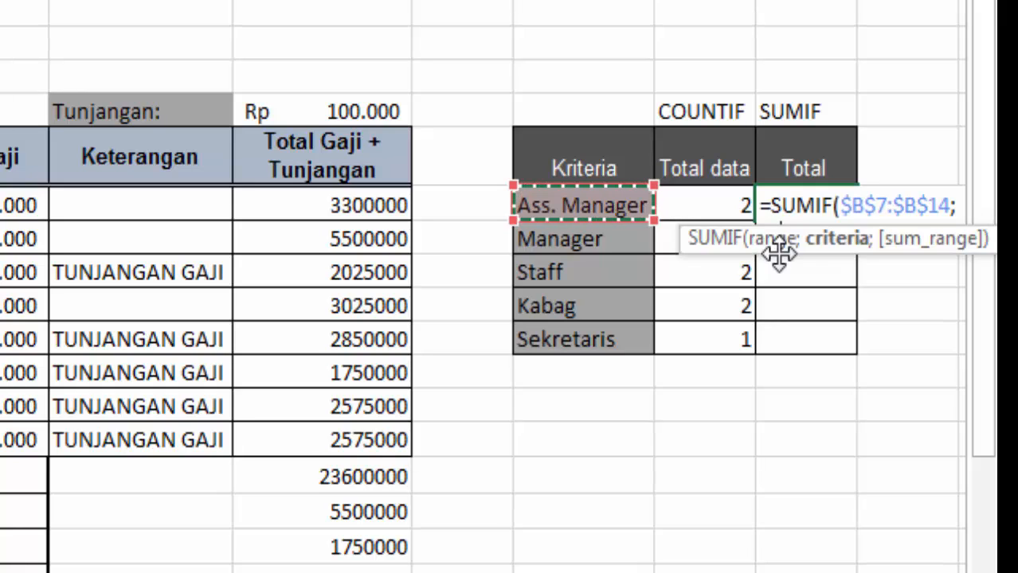
pyautogui.write(';')
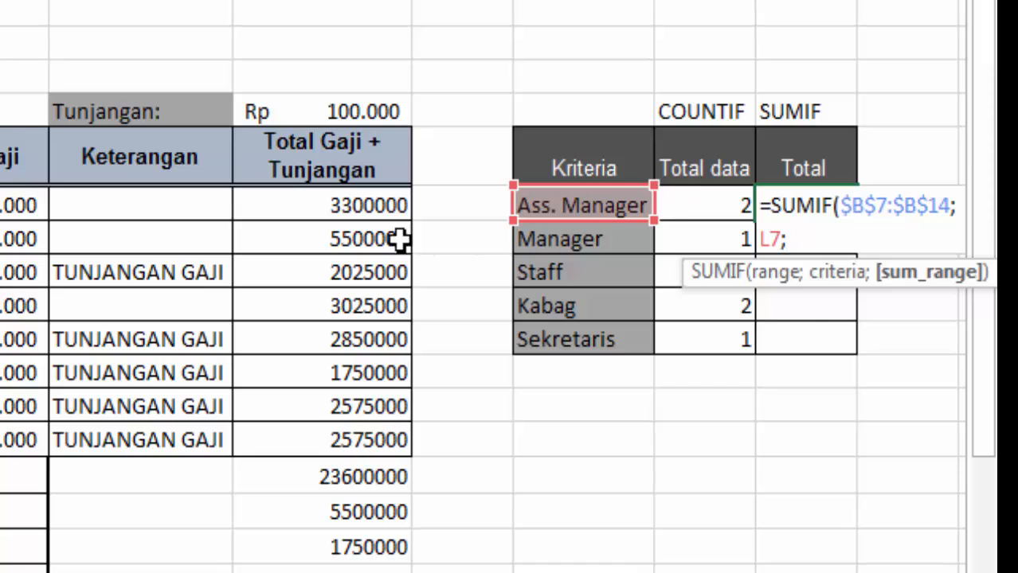
pyautogui.moveTo(362, 200); pyautogui.dragTo(382, 440)
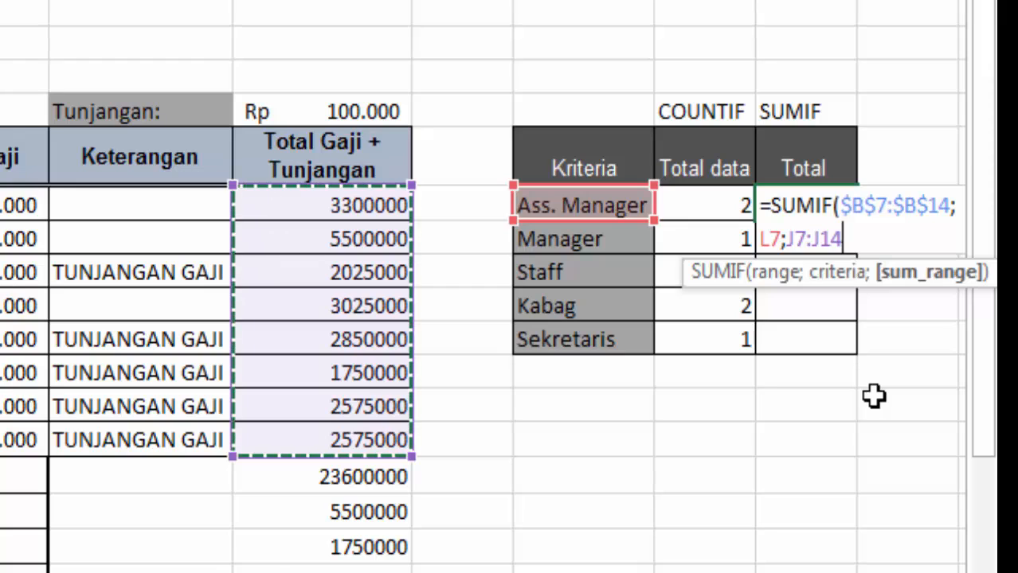
pyautogui.press('F4')
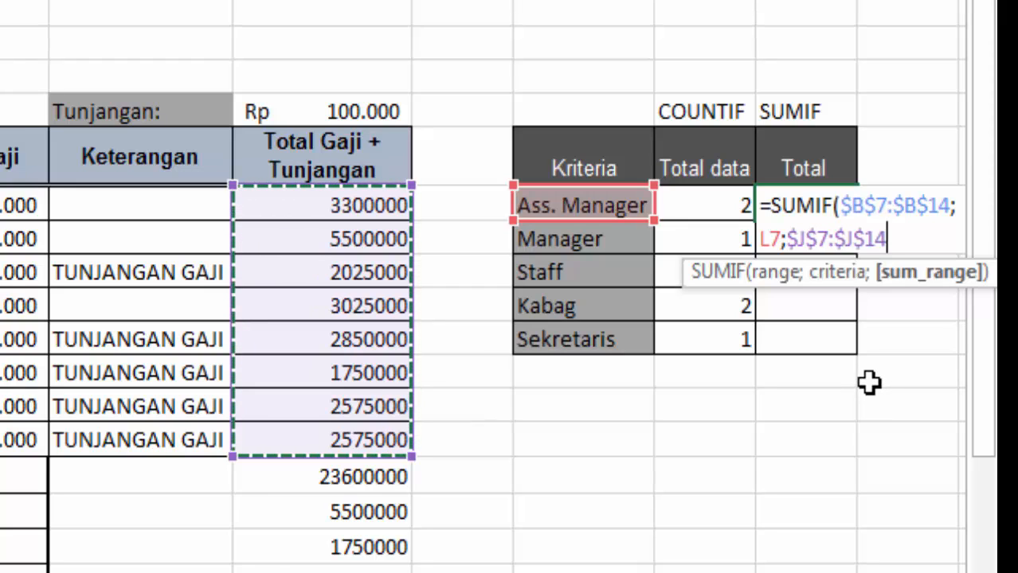
pyautogui.write(')')
pyautogui.press('Return')
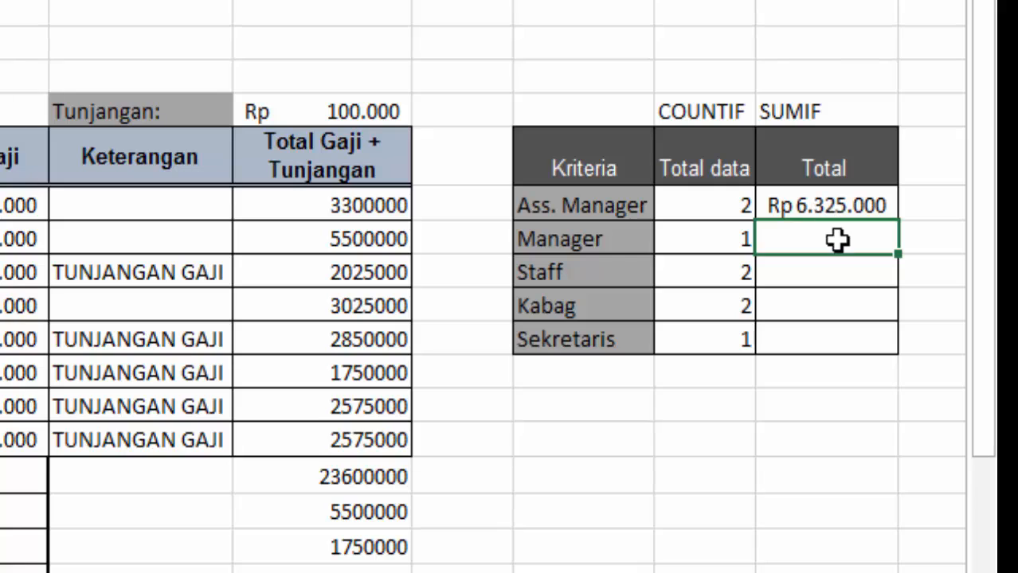
# Fill the SUMIF formula from N7 down through N11 and compare the Sekretaris total with the employee table's Total Gaji + Tunjangan column
pyautogui.click(859, 209)
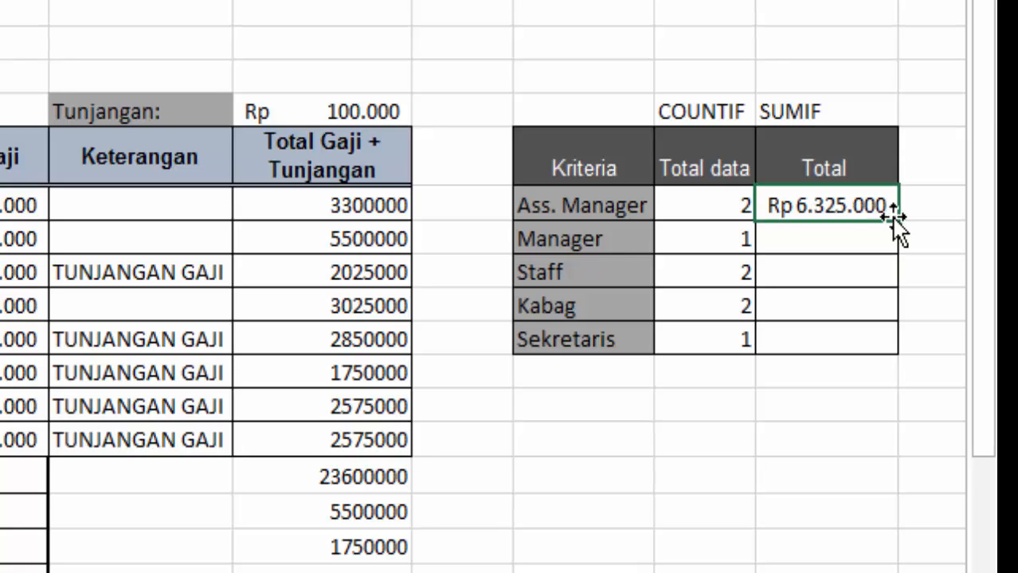
pyautogui.moveTo(900, 240); pyautogui.dragTo(900, 359)
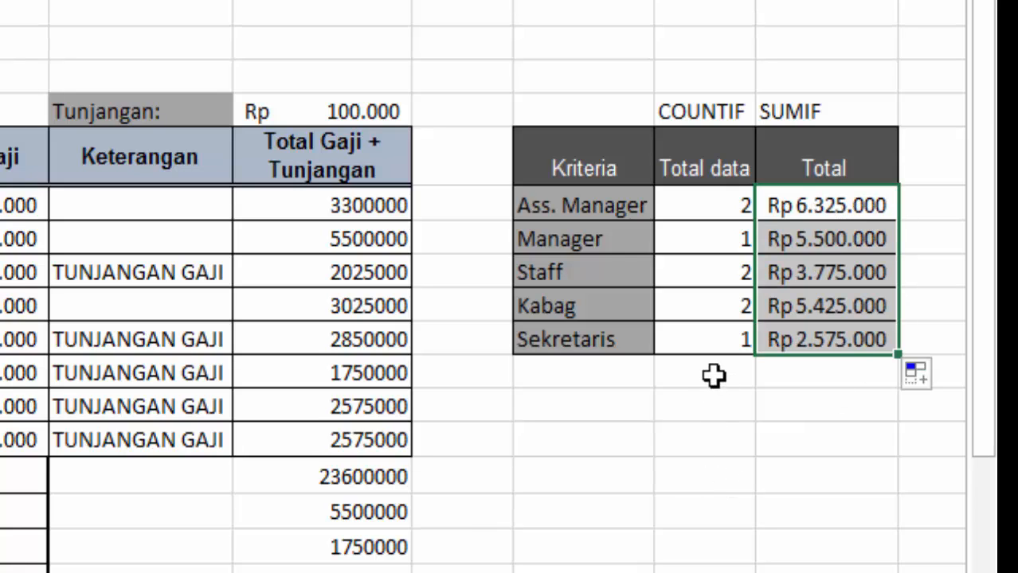
pyautogui.click(800, 341)
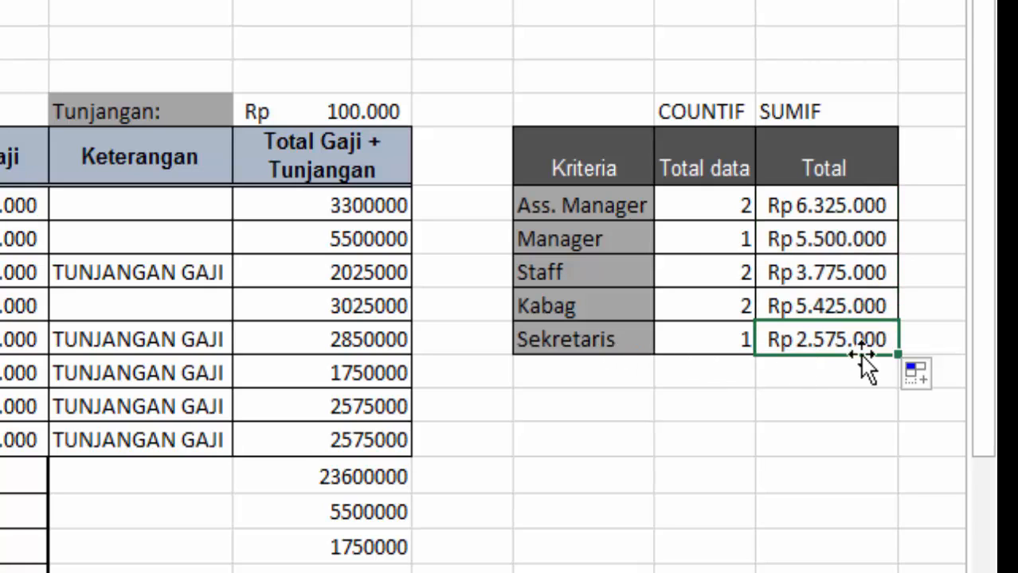
pyautogui.click(350, 442)
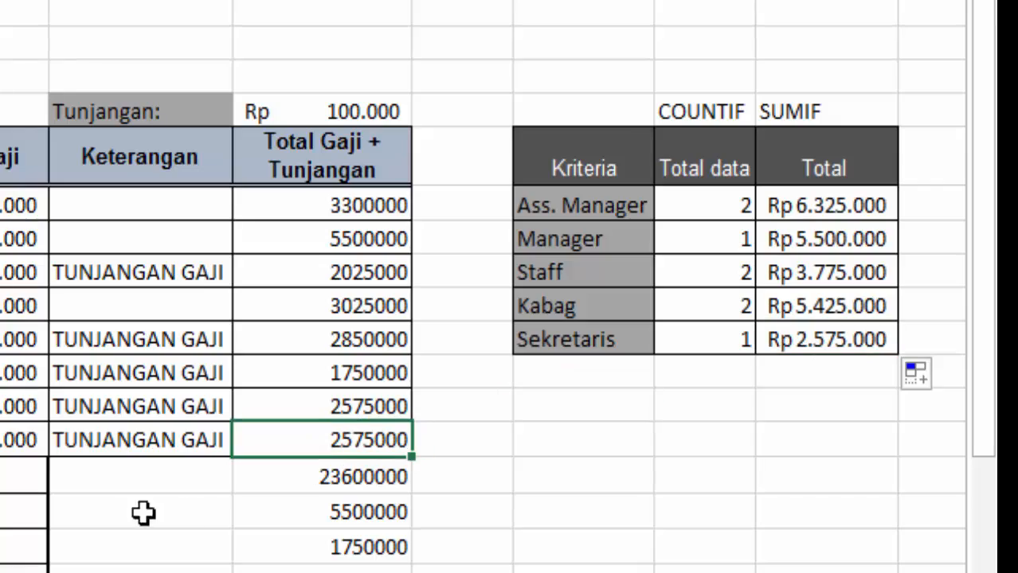
pyautogui.click(777, 349)
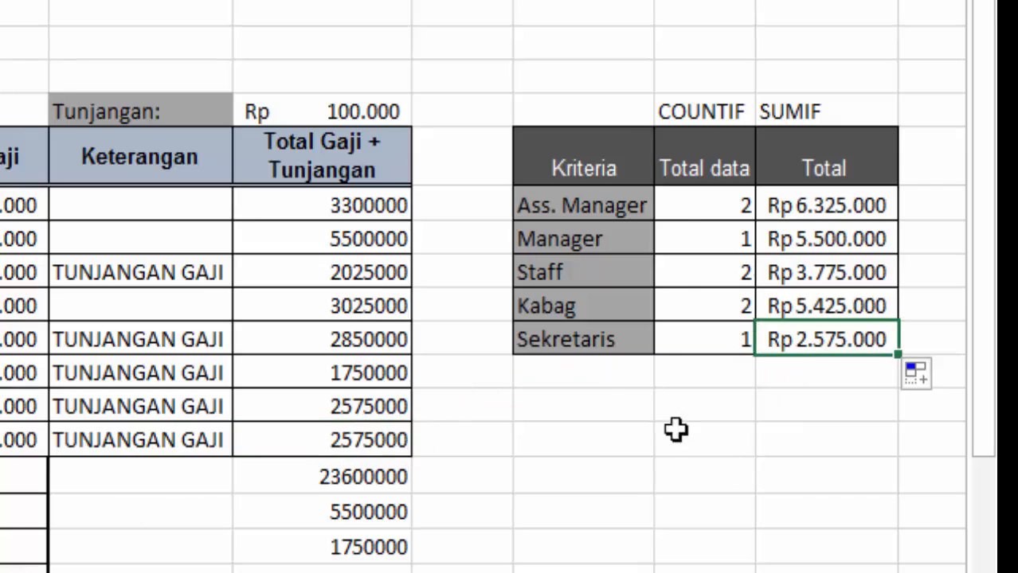